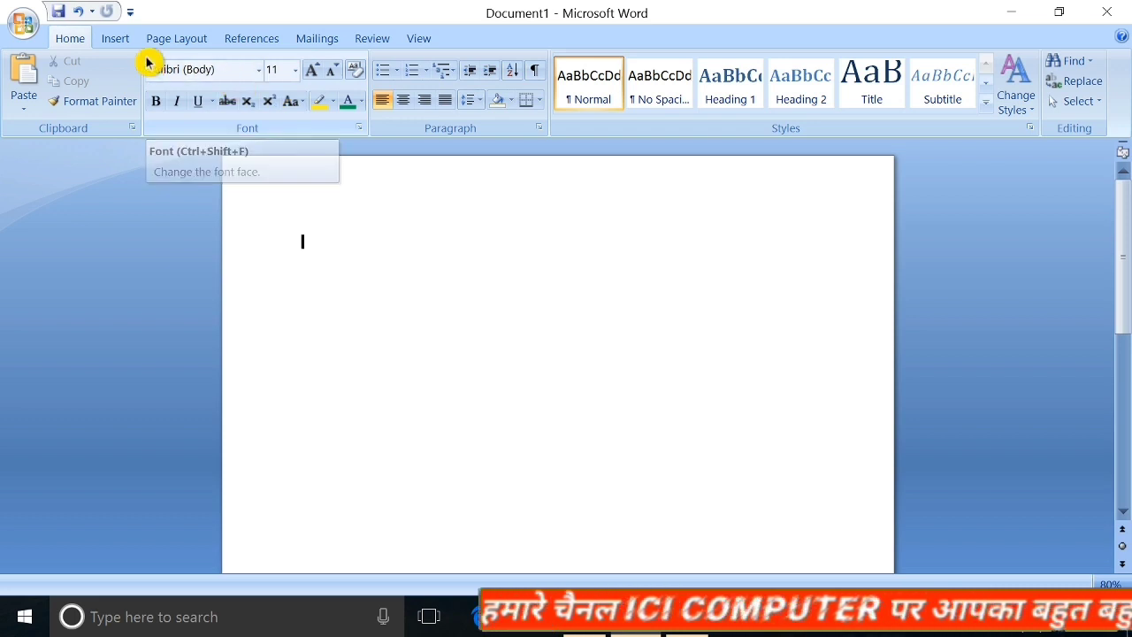
- Draw a tall, thin rectangle on the page to serve as the flagpole
{"action": "left_click", "coordinate": [109, 40]}
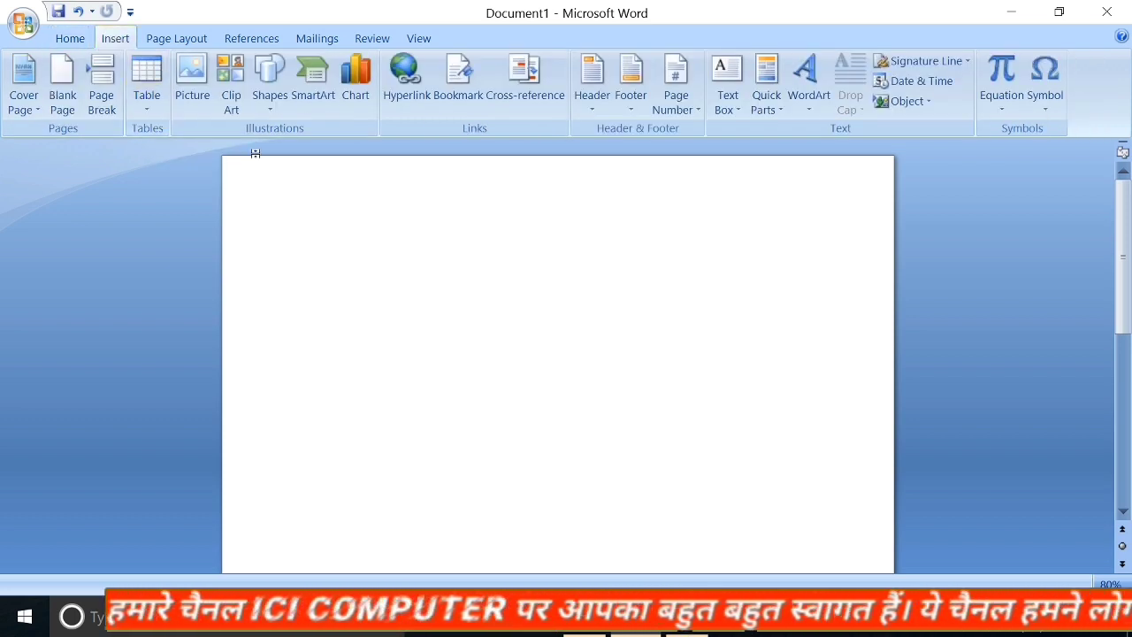
{"action": "left_click", "coordinate": [274, 89]}
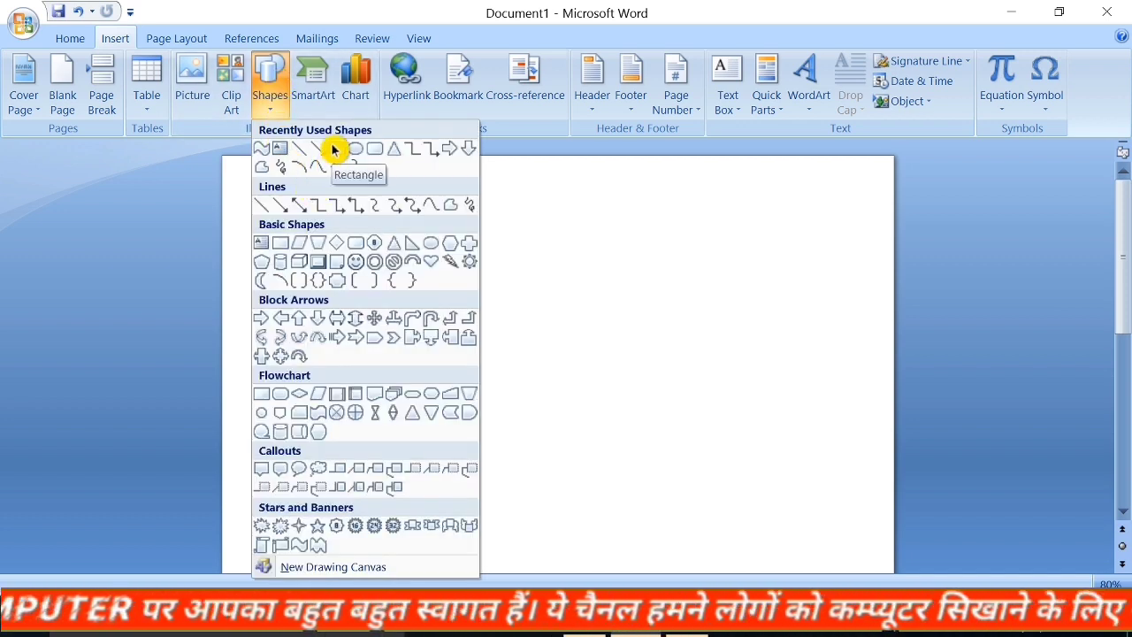
{"action": "left_click", "coordinate": [334, 150]}
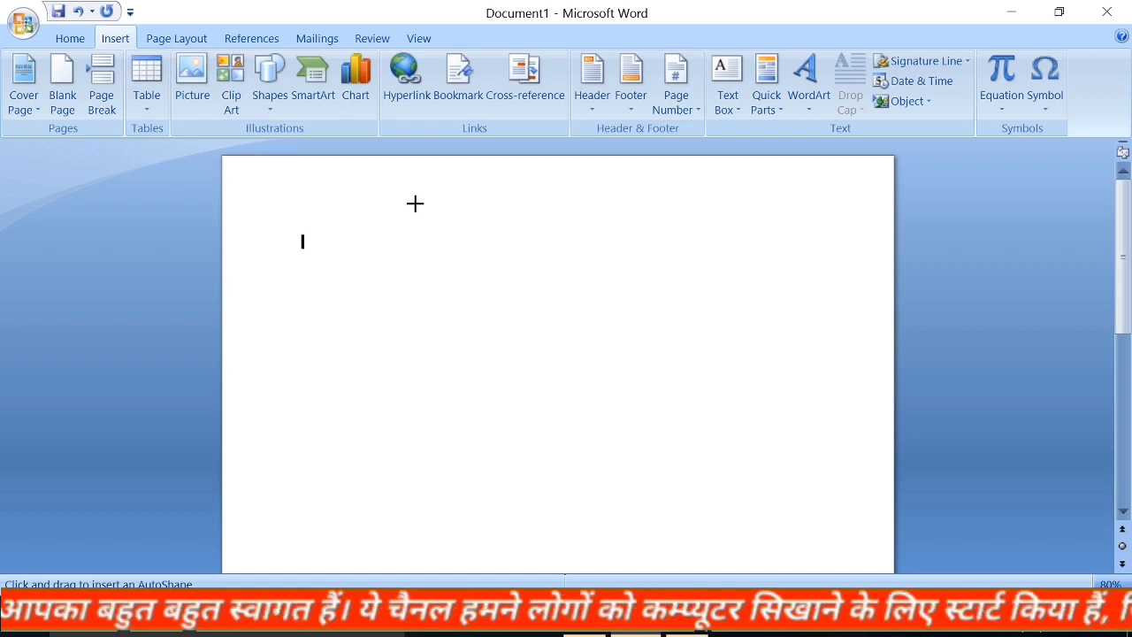
{"action": "mouse_move", "coordinate": [409, 200]}
{"action": "left_mouse_down"}
{"action": "mouse_move", "coordinate": [439, 309]}
{"action": "mouse_move", "coordinate": [417, 543]}
{"action": "left_mouse_up"}
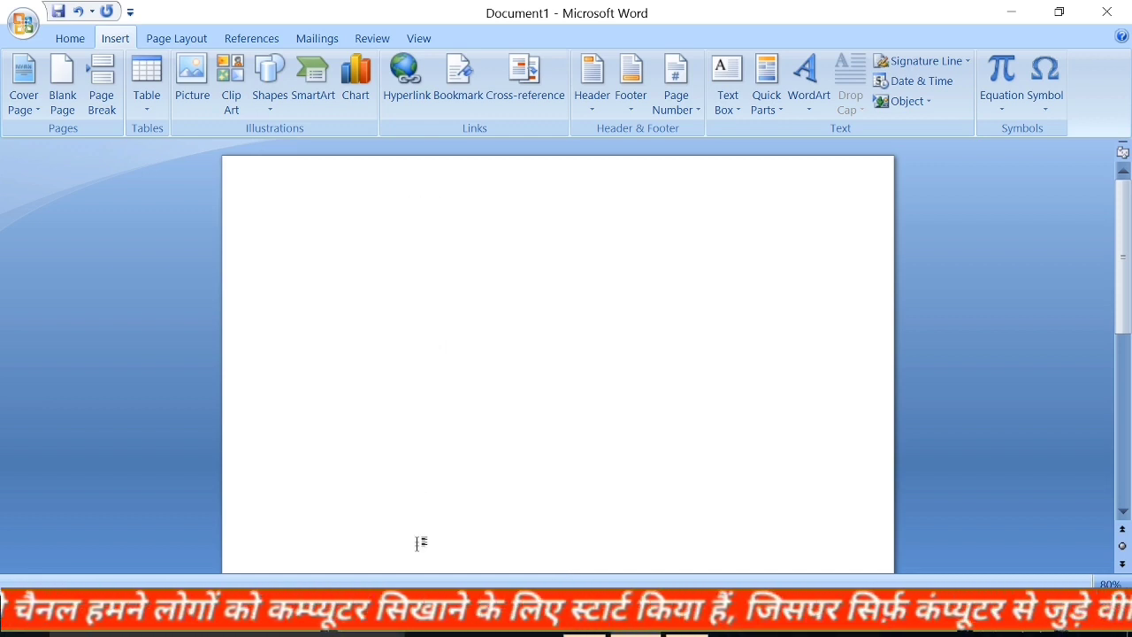
{"action": "left_click", "coordinate": [616, 257]}
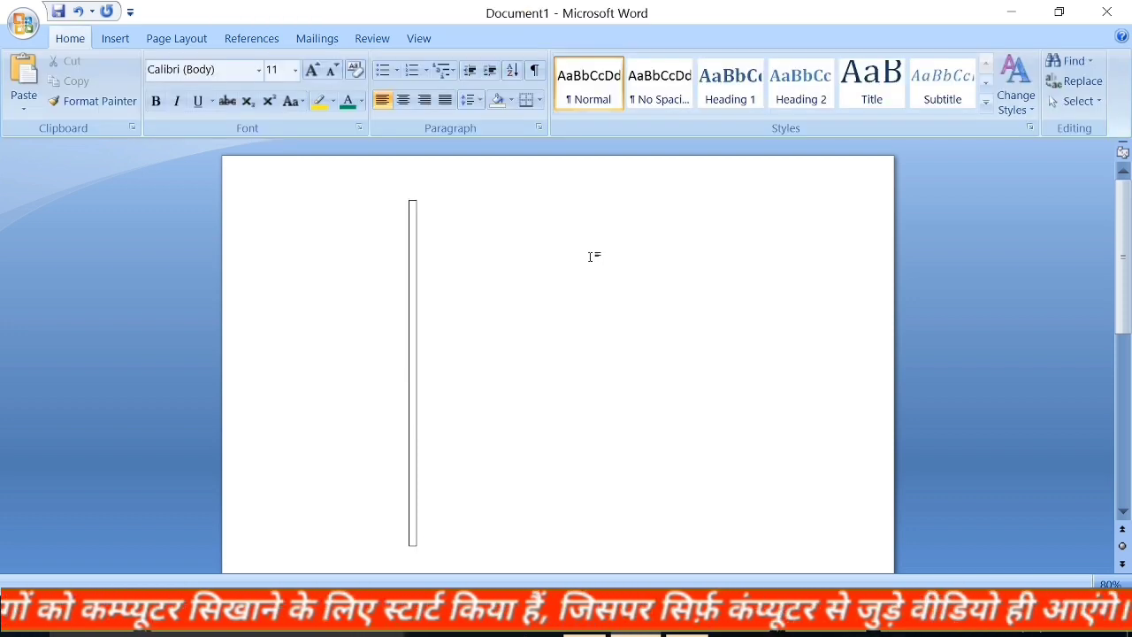
{"action": "left_click", "coordinate": [121, 39]}
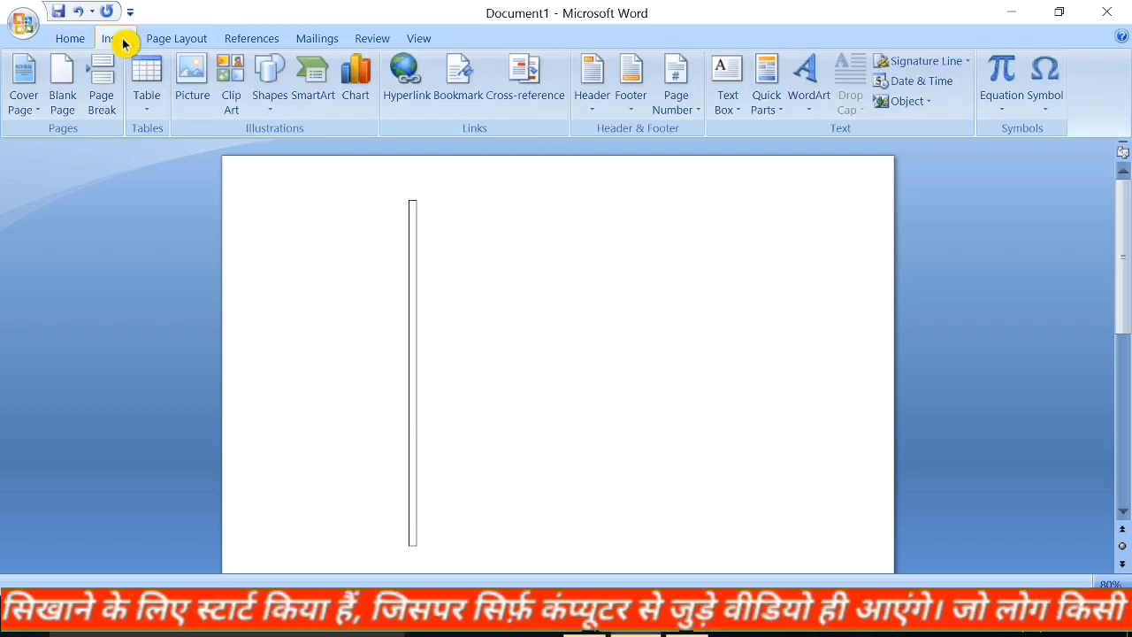
- Draw a Wave banner shape extending right from the top of the pole
{"action": "left_click", "coordinate": [272, 78]}
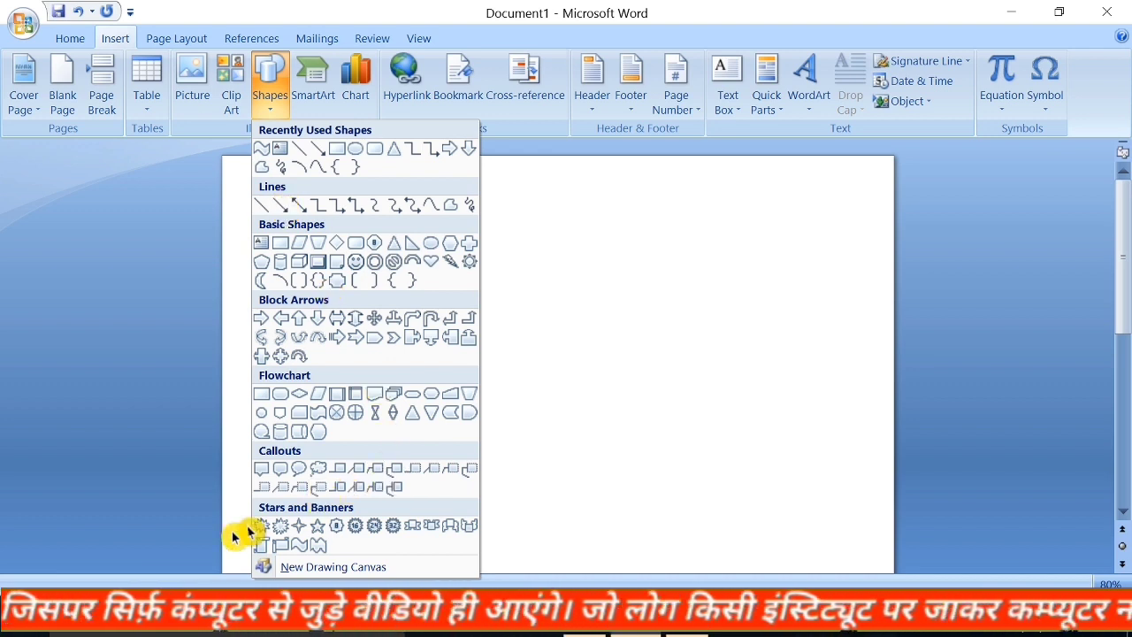
{"action": "left_click", "coordinate": [298, 553]}
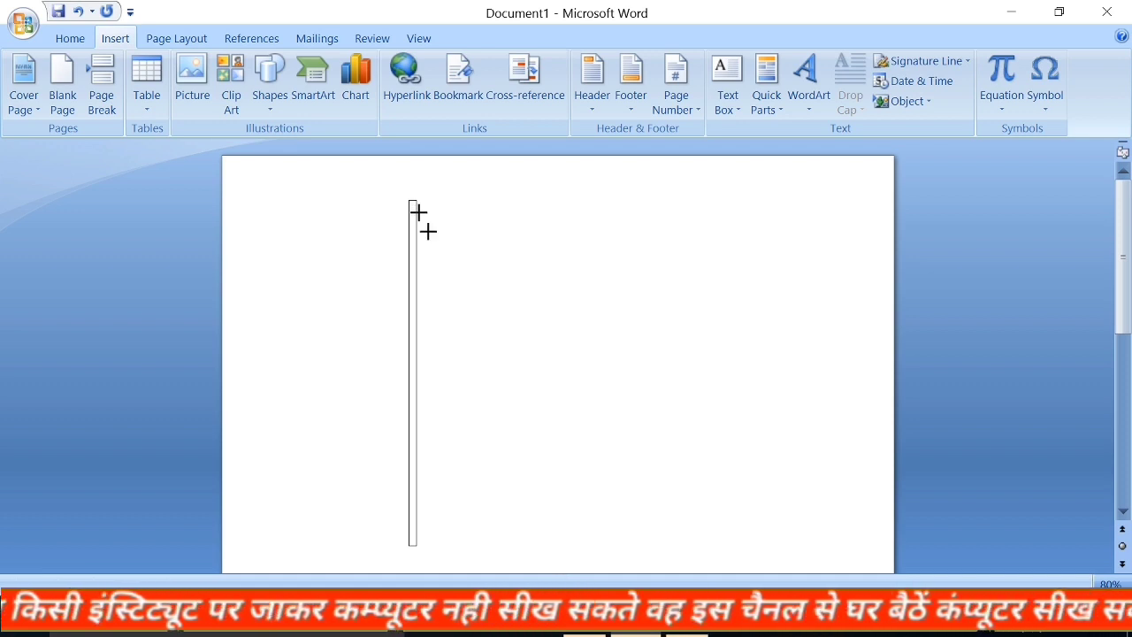
{"action": "left_click_drag", "start_coordinate": [417, 204], "coordinate": [558, 252]}
{"action": "left_click", "coordinate": [608, 250]}
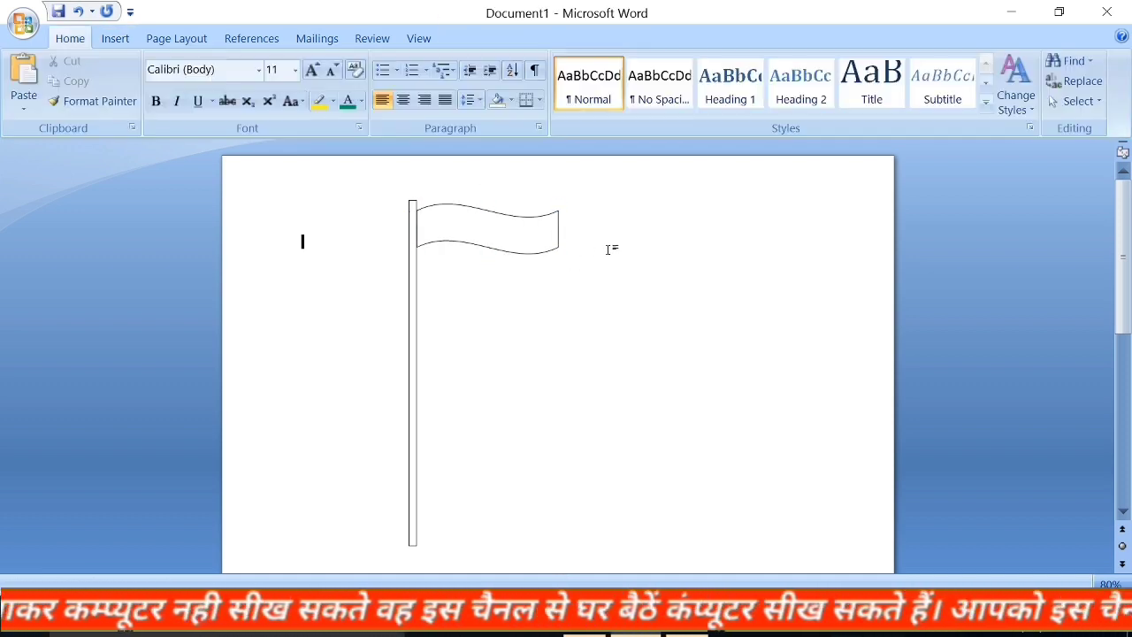
{"action": "left_click", "coordinate": [500, 251]}
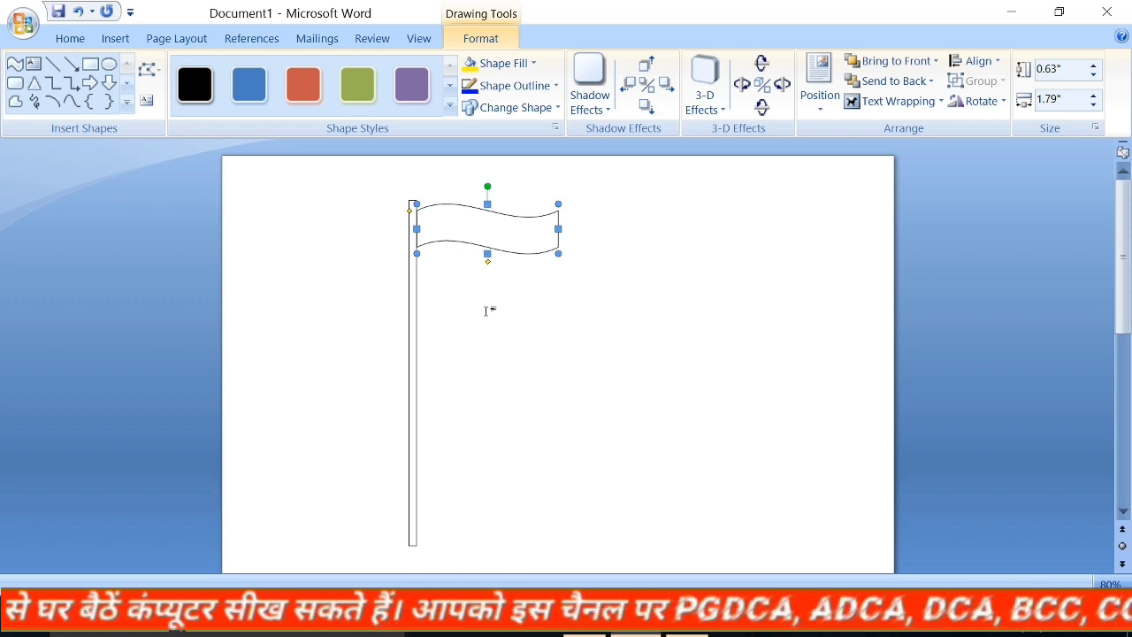
- Paste a copy of the wave and nudge it directly below the first as the second stripe
{"action": "key", "text": "ctrl+c"}
{"action": "key", "text": "ctrl+v"}
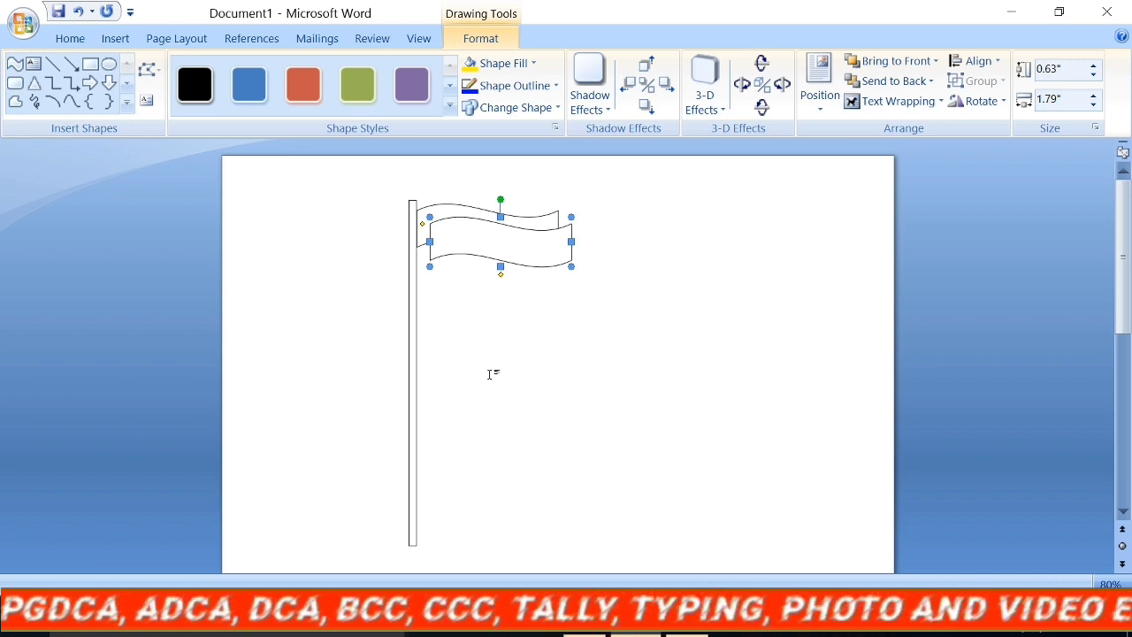
{"action": "key", "text": "Down"}
{"action": "key", "text": "Down"}
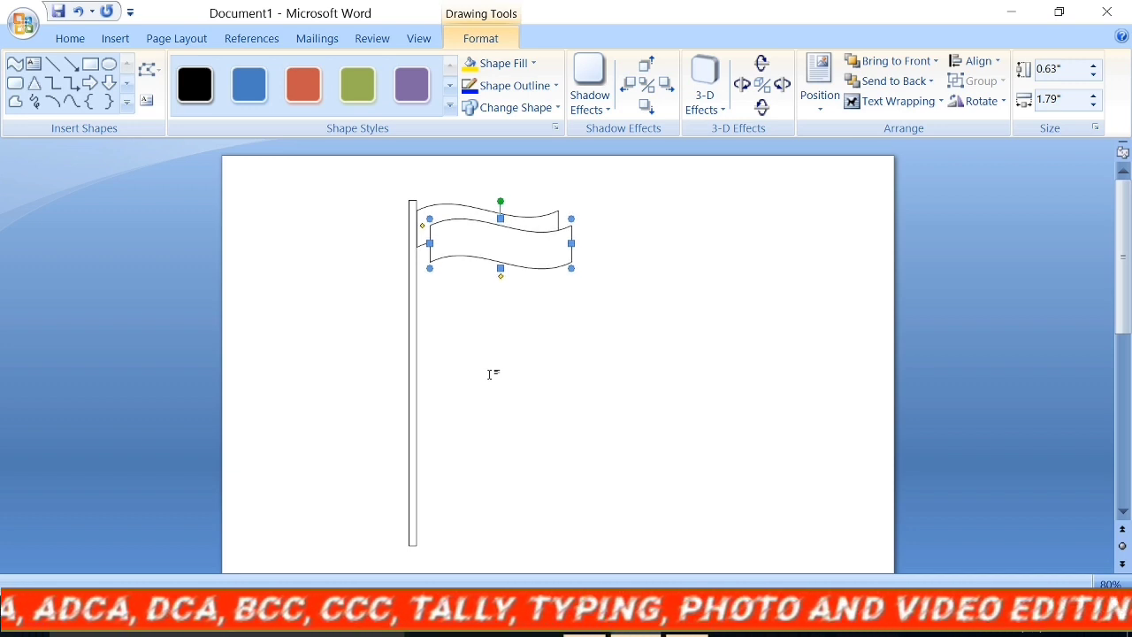
{"action": "key", "text": "Down"}
{"action": "key", "text": "Down"}
{"action": "key", "text": "Down"}
{"action": "key", "text": "Down"}
{"action": "key", "text": "Down"}
{"action": "key", "text": "Down"}
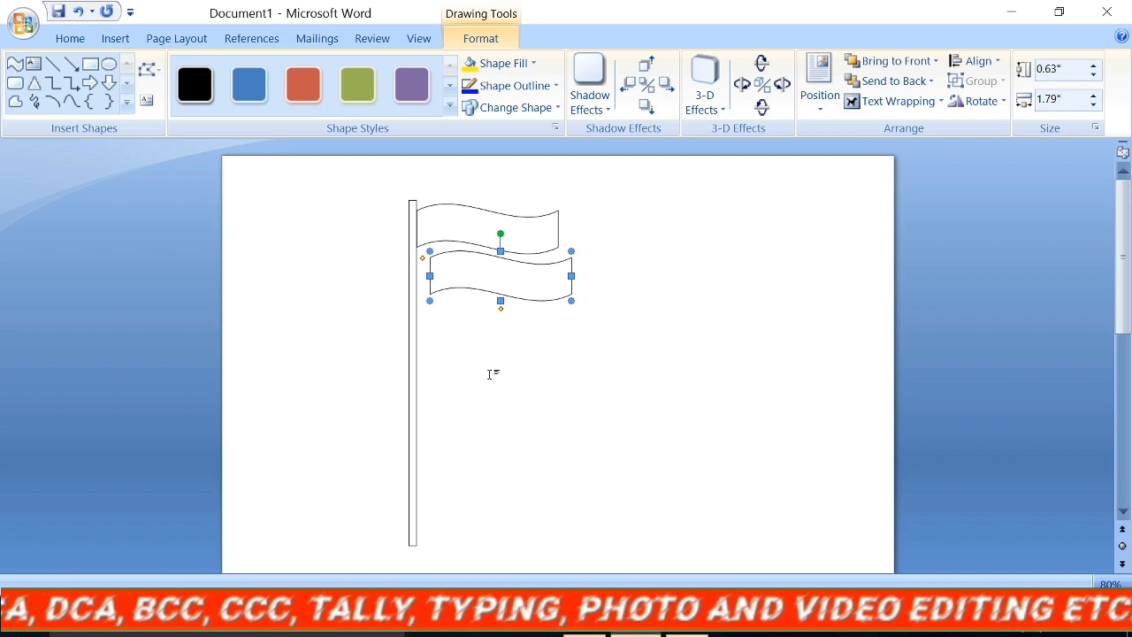
{"action": "key", "text": "Left"}
{"action": "key", "text": "Left"}
{"action": "key", "text": "Left"}
{"action": "key", "text": "Up"}
{"action": "key", "text": "Up"}
{"action": "key", "text": "Up"}
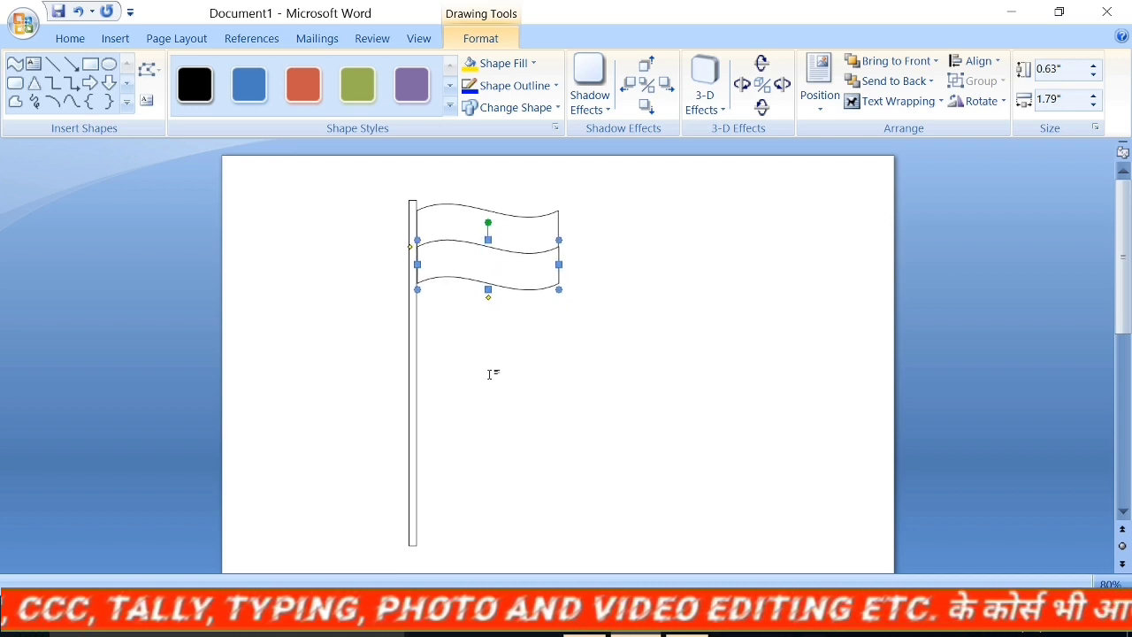
{"action": "key", "text": "ctrl+Down"}
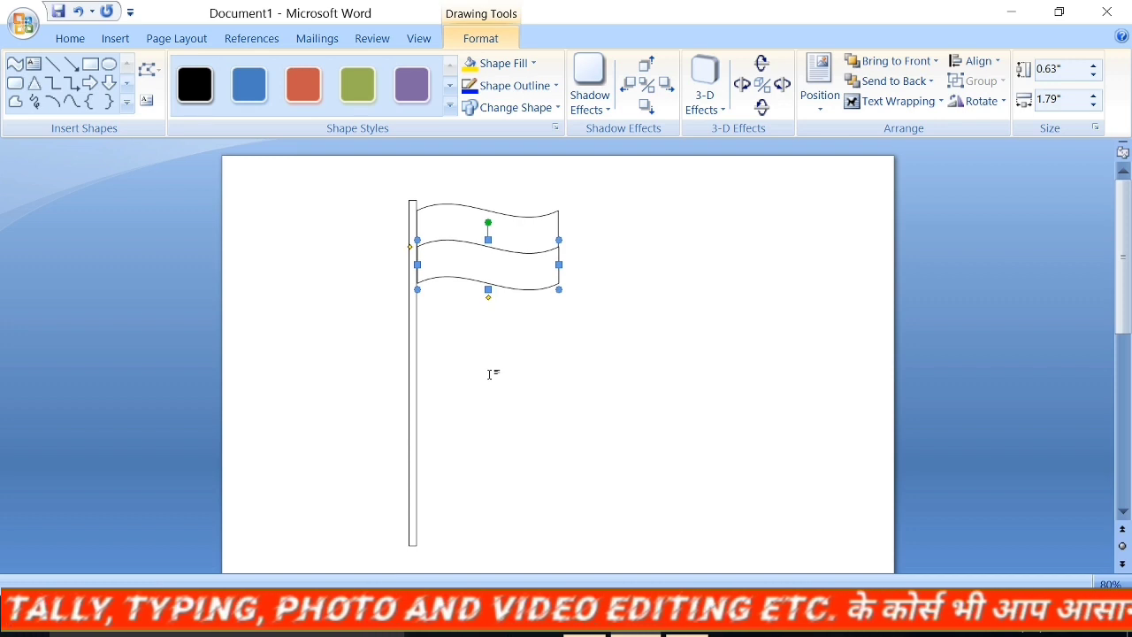
- Paste a third wave stripe and nudge it below the second, flush against the pole
{"action": "key", "text": "ctrl+v"}
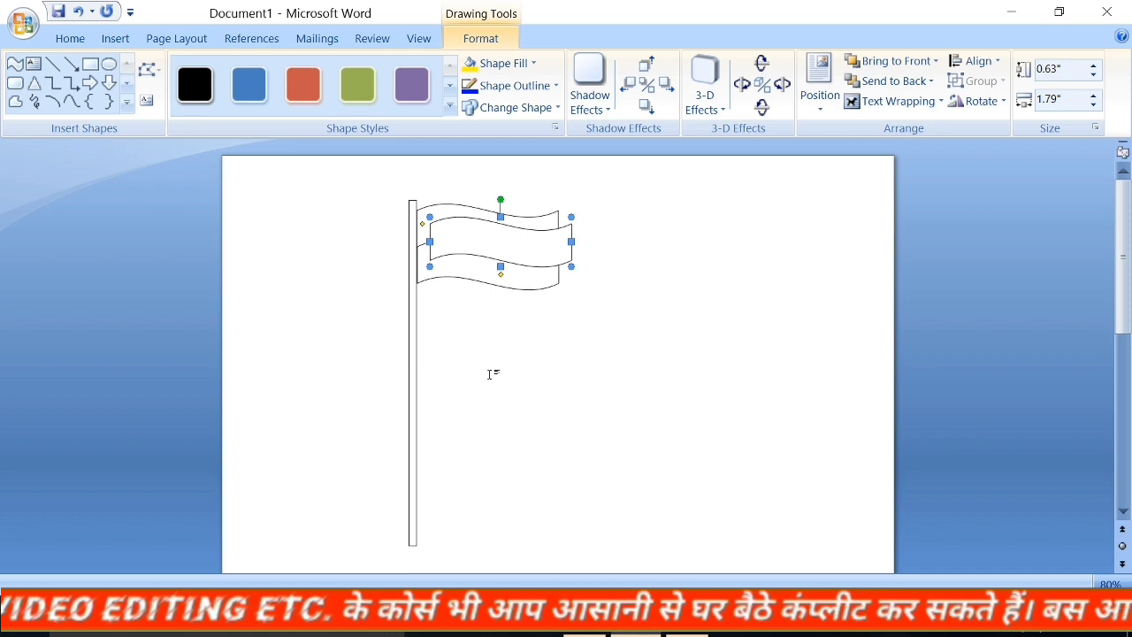
{"action": "key", "text": "Down"}
{"action": "key", "text": "Down"}
{"action": "key", "text": "Down"}
{"action": "key", "text": "Down"}
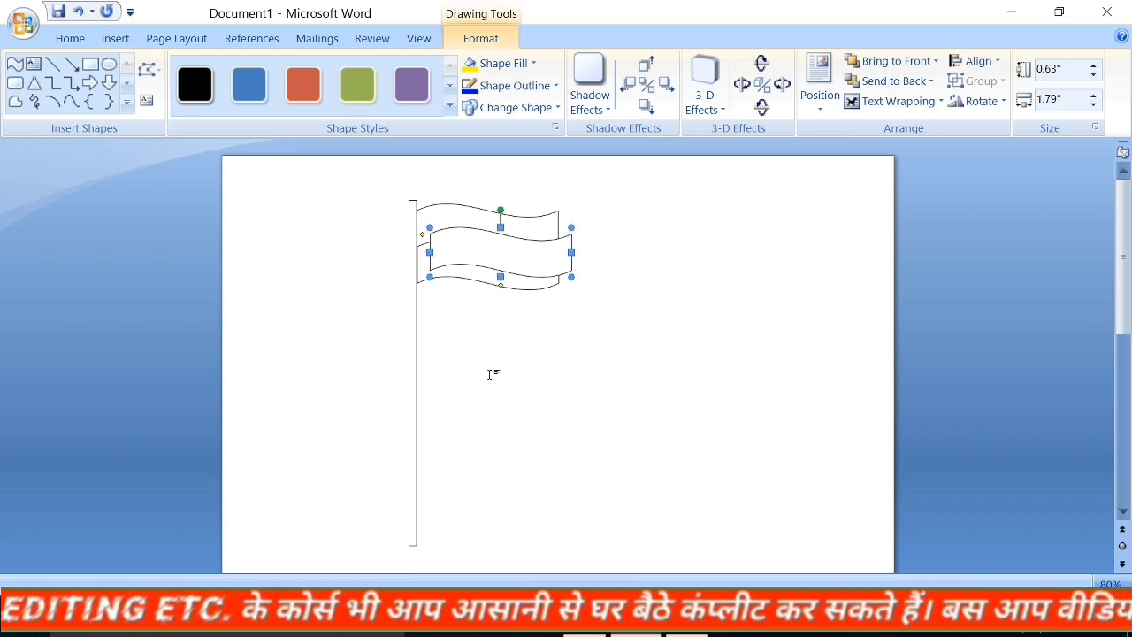
{"action": "key", "text": "Down"}
{"action": "key", "text": "Down"}
{"action": "key", "text": "Down"}
{"action": "key", "text": "Down"}
{"action": "key", "text": "Down"}
{"action": "key", "text": "Down"}
{"action": "key", "text": "Down"}
{"action": "key", "text": "Down"}
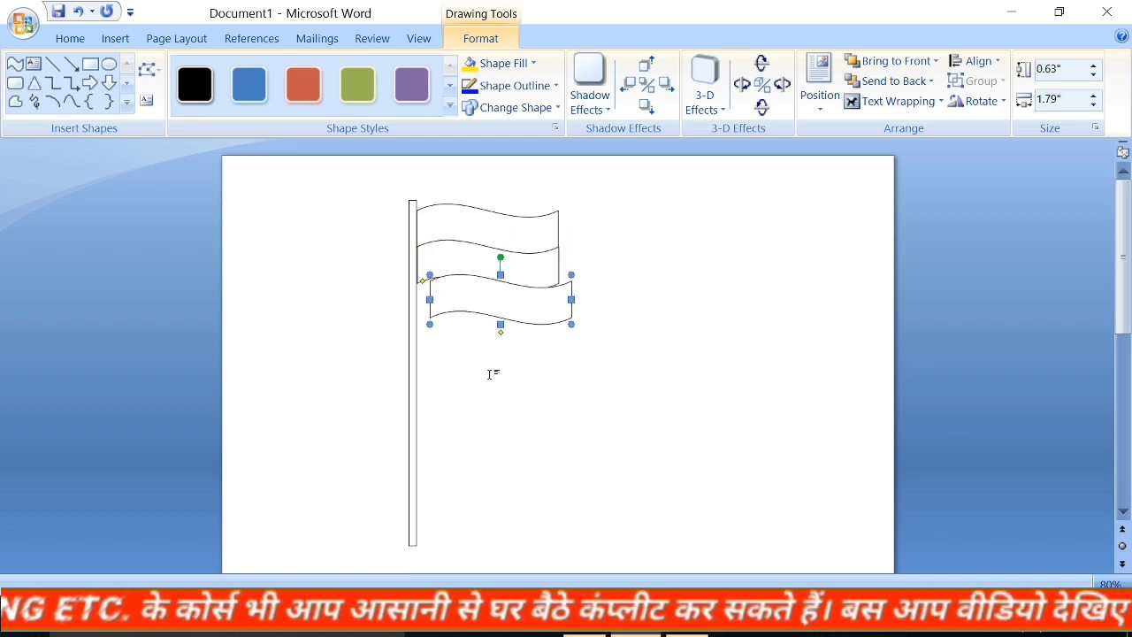
{"action": "key", "text": "Down"}
{"action": "key", "text": "Down"}
{"action": "key", "text": "Down"}
{"action": "key", "text": "Down"}
{"action": "key", "text": "Left"}
{"action": "key", "text": "Left"}
{"action": "key", "text": "Left"}
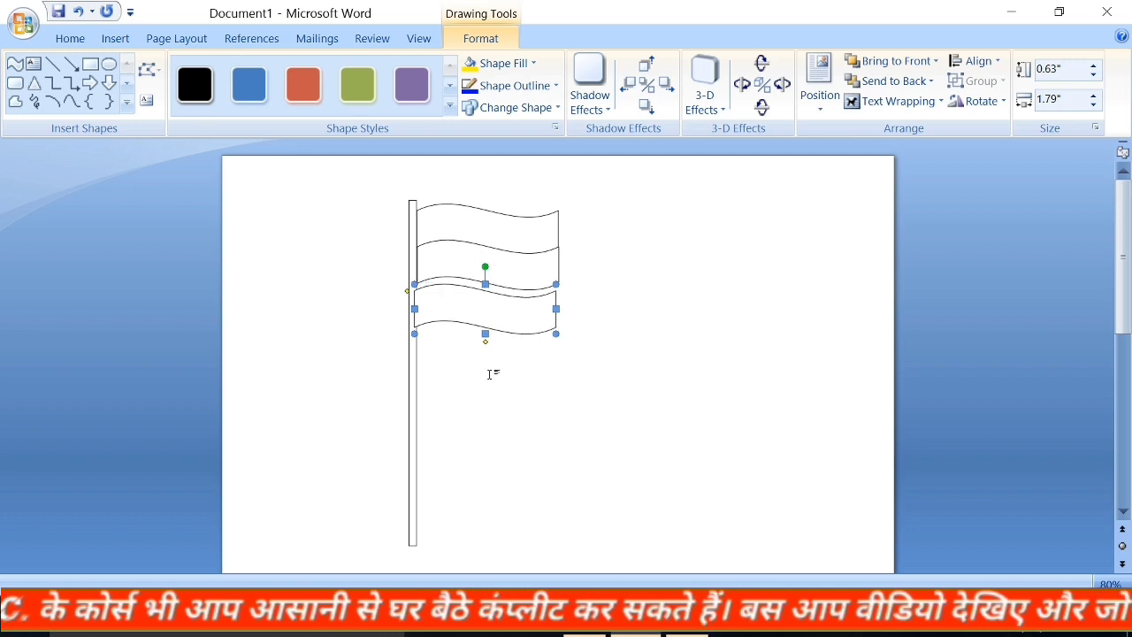
{"action": "key", "text": "Up"}
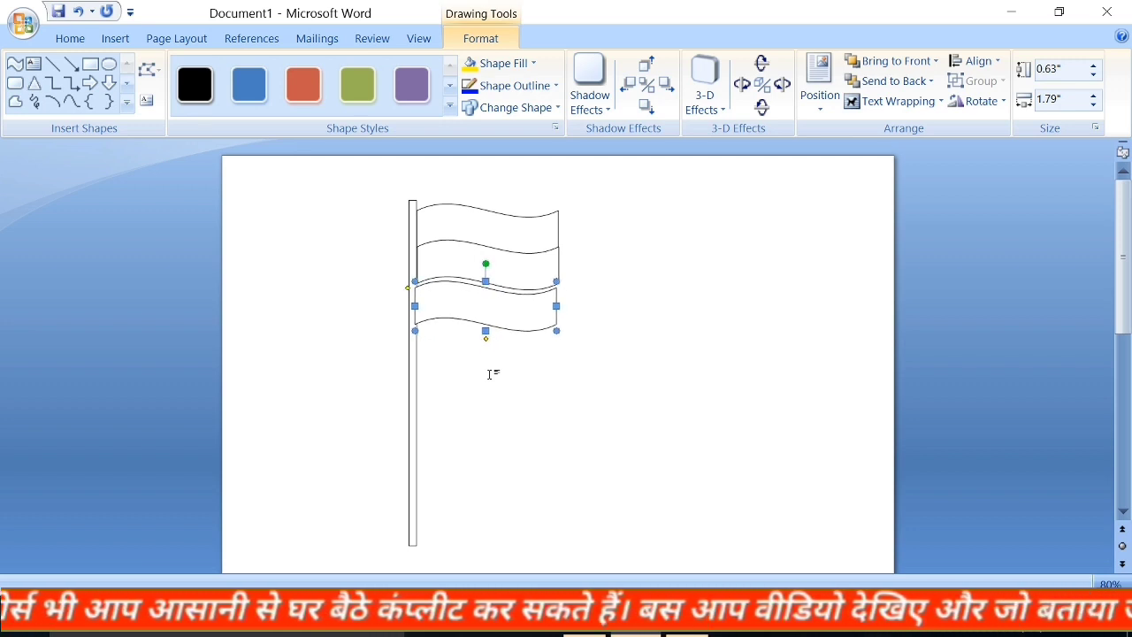
{"action": "key", "text": "Right"}
{"action": "key", "text": "Right"}
{"action": "key", "text": "Up"}
{"action": "key", "text": "Up"}
{"action": "key", "text": "Left"}
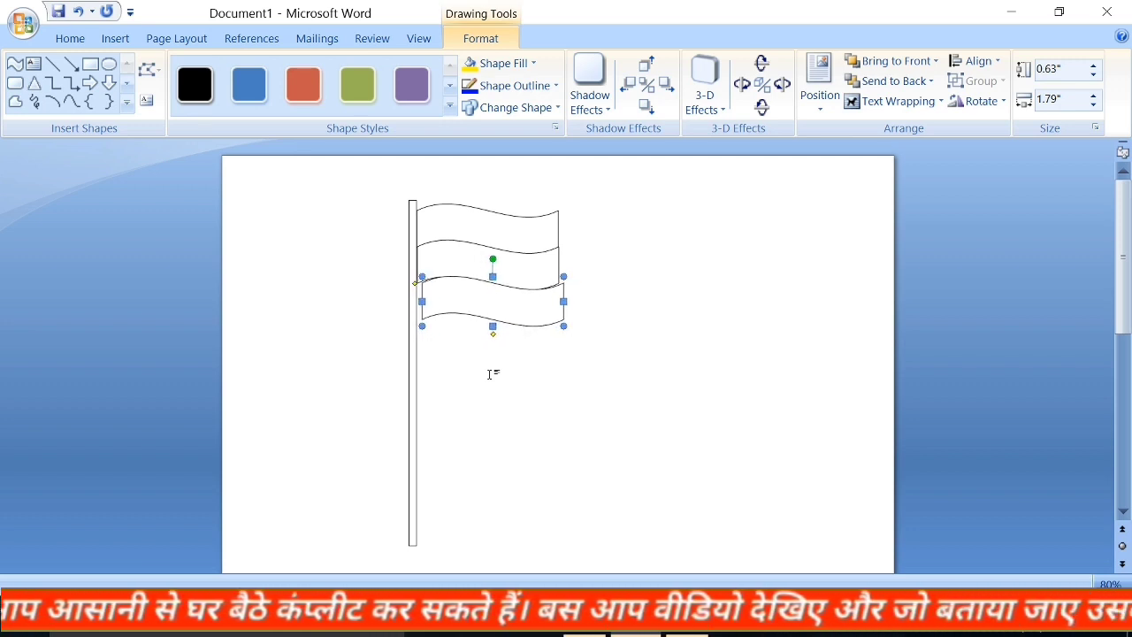
{"action": "key", "text": "Left"}
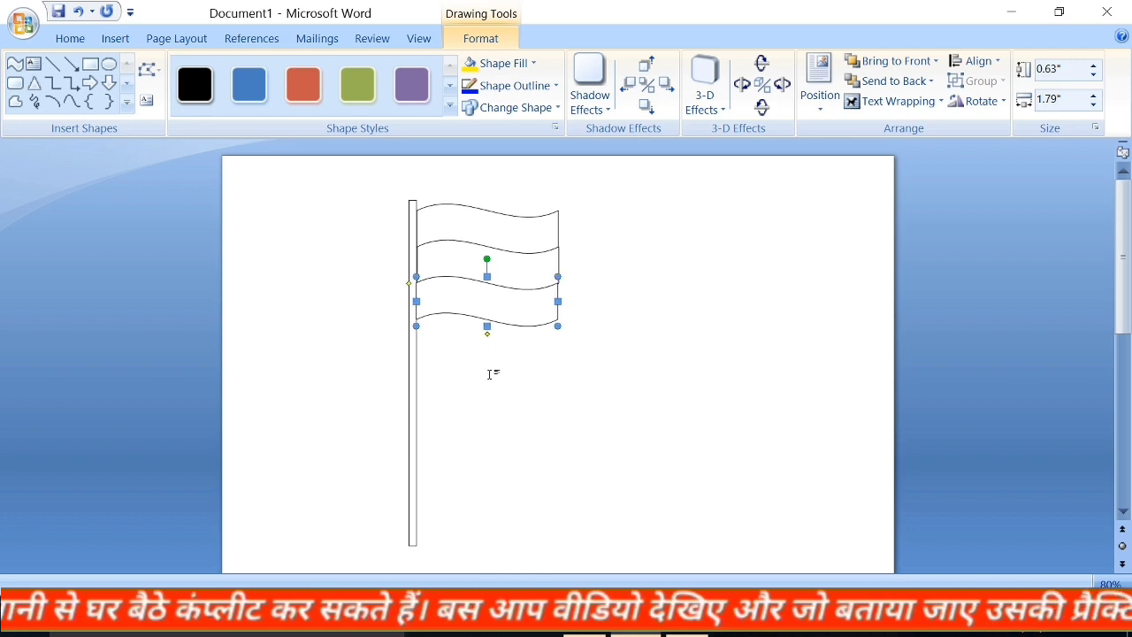
{"action": "left_click", "coordinate": [672, 462]}
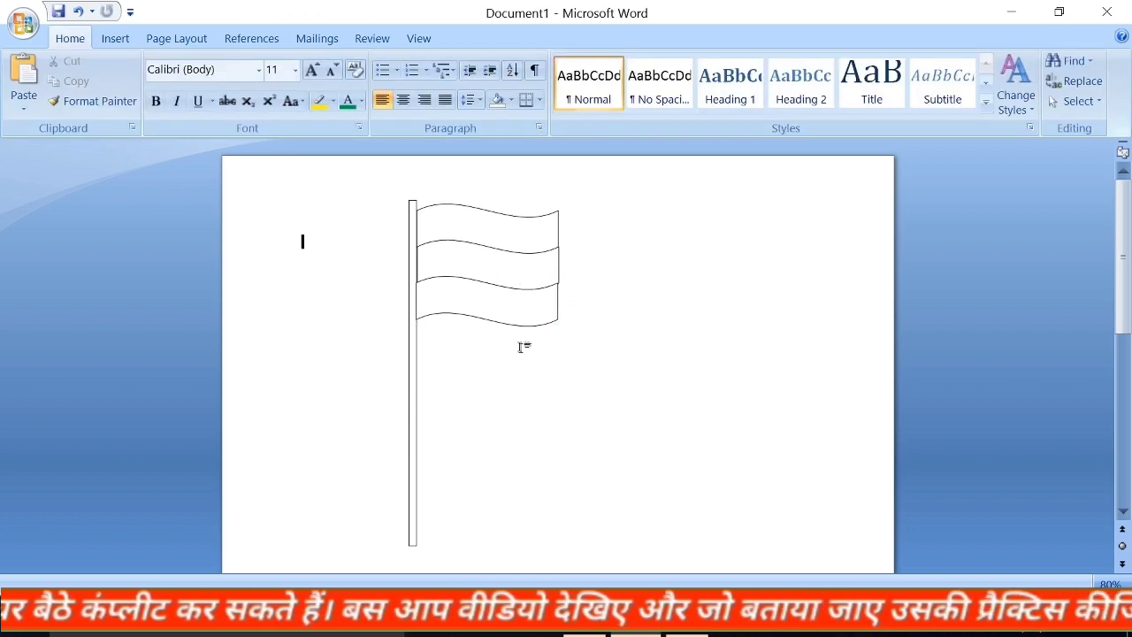
{"action": "left_click", "coordinate": [500, 321]}
- Insert a small triangle shape for the flagpole's tip
{"action": "left_click", "coordinate": [631, 318]}
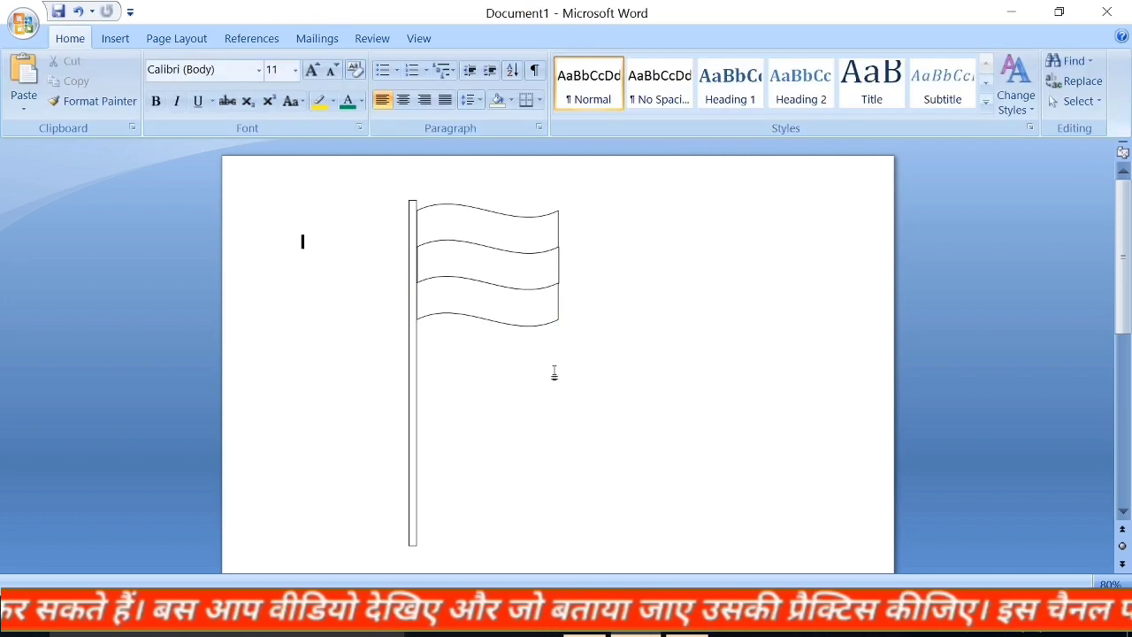
{"action": "left_click", "coordinate": [108, 43]}
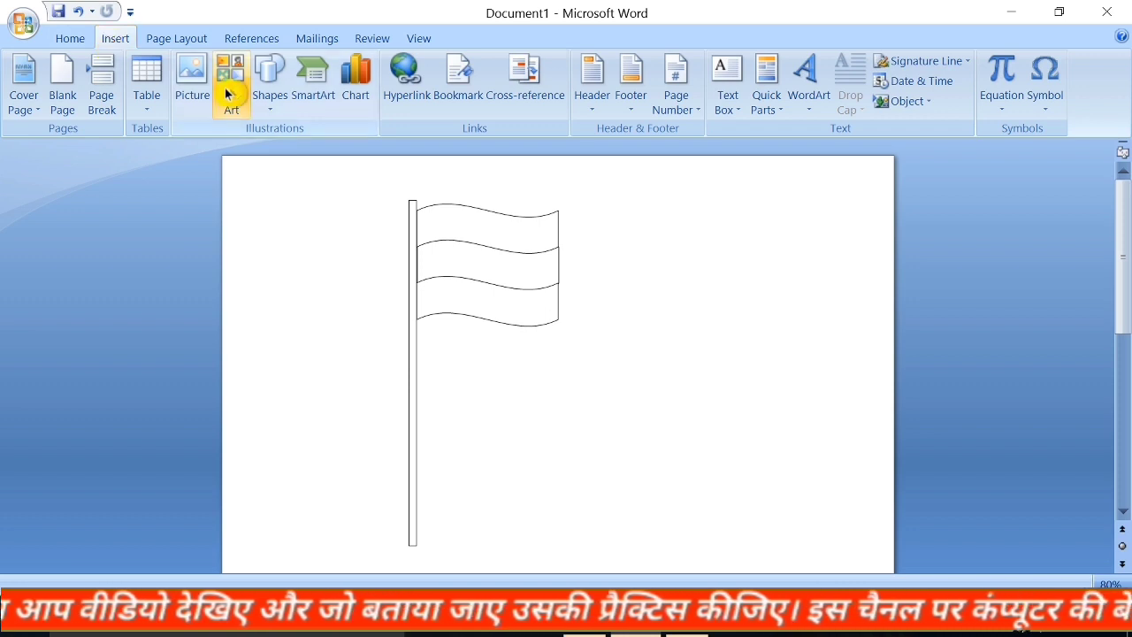
{"action": "left_click", "coordinate": [270, 78]}
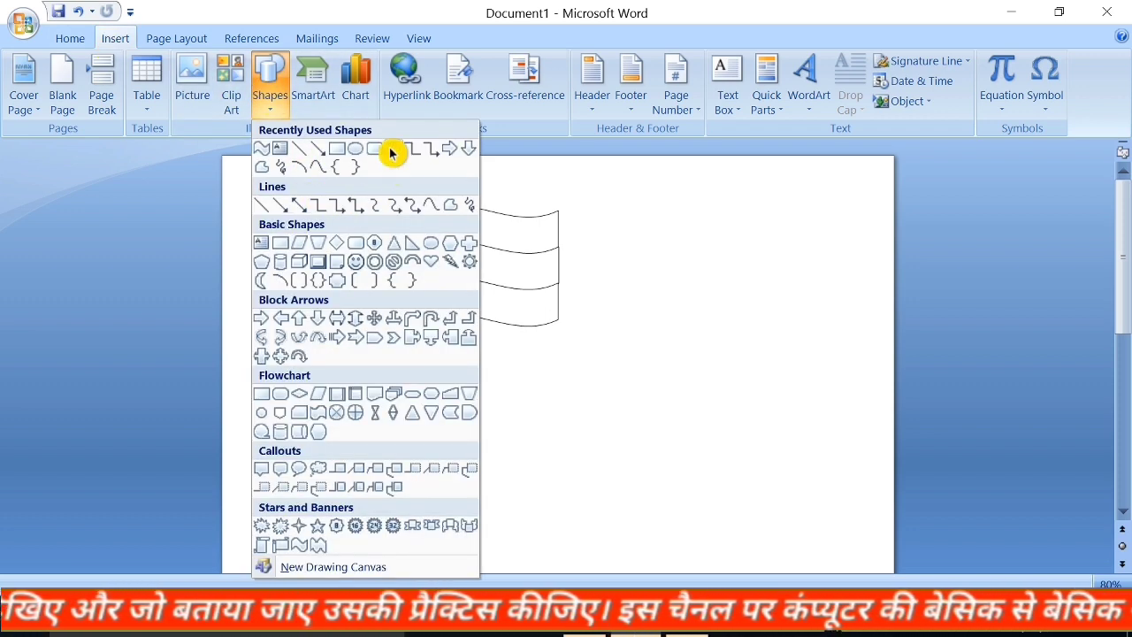
{"action": "left_click", "coordinate": [392, 153]}
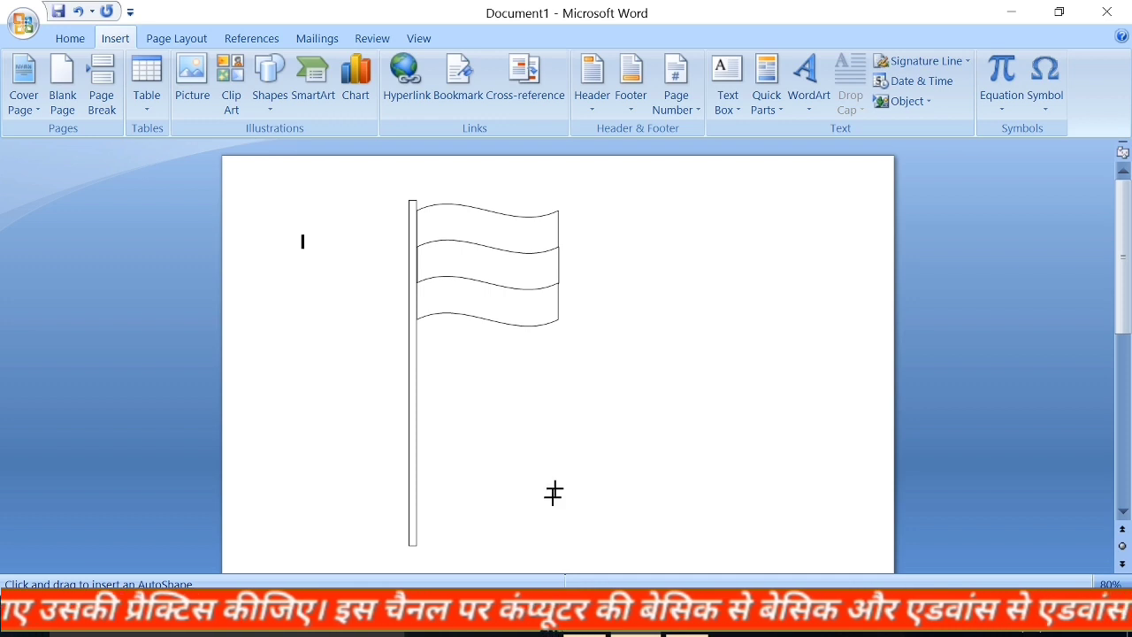
{"action": "scroll", "coordinate": [552, 497], "scroll_direction": "up", "scroll_amount": 4, "text": "ctrl"}
{"action": "scroll", "coordinate": [552, 497], "scroll_direction": "up", "scroll_amount": 3, "text": "ctrl"}
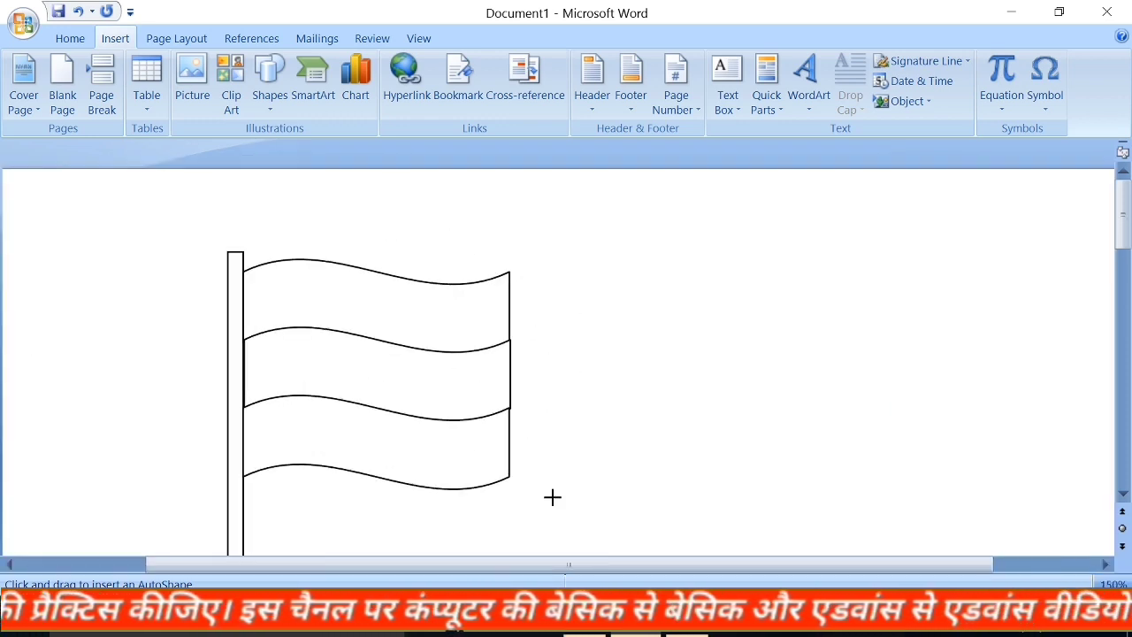
{"action": "scroll", "coordinate": [551, 497], "scroll_direction": "up", "scroll_amount": 5, "text": "ctrl"}
{"action": "scroll", "coordinate": [551, 497], "scroll_direction": "up", "scroll_amount": 3, "text": "ctrl"}
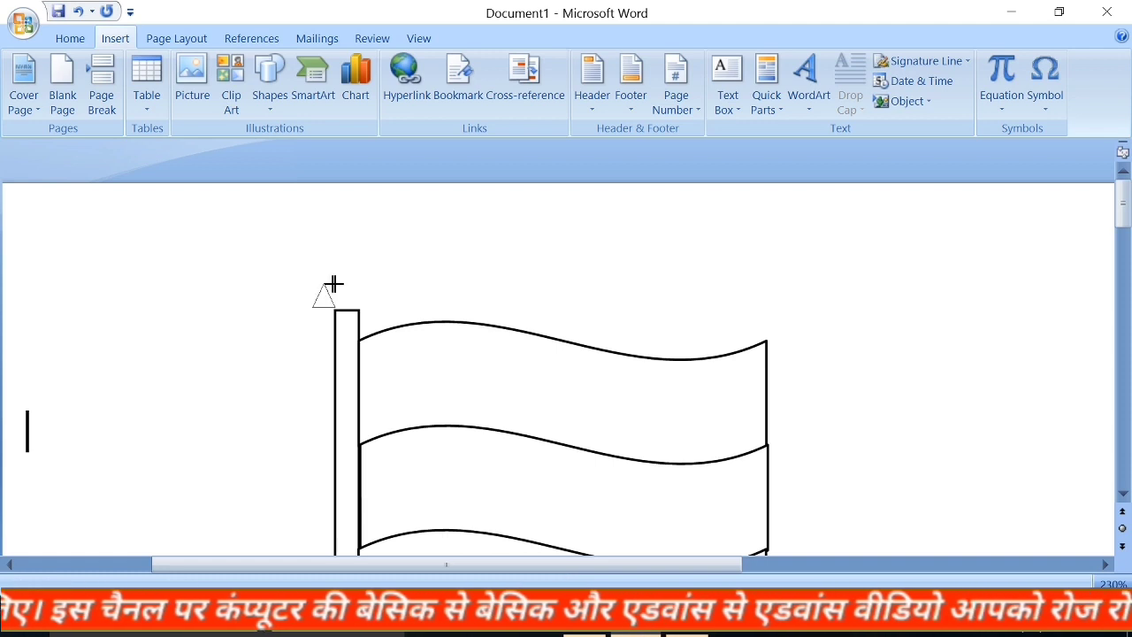
- Move the triangle onto the top of the flagpole and nudge it down to sit neatly
{"action": "left_click_drag", "start_coordinate": [334, 283], "coordinate": [358, 290]}
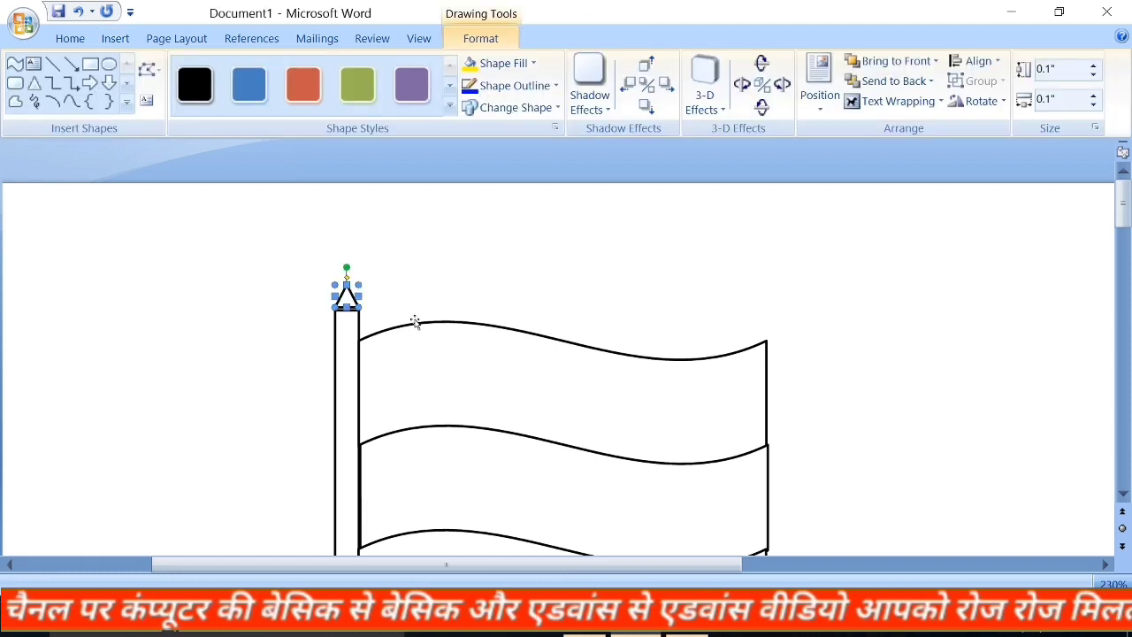
{"action": "left_click", "coordinate": [372, 320]}
{"action": "left_click", "coordinate": [346, 296]}
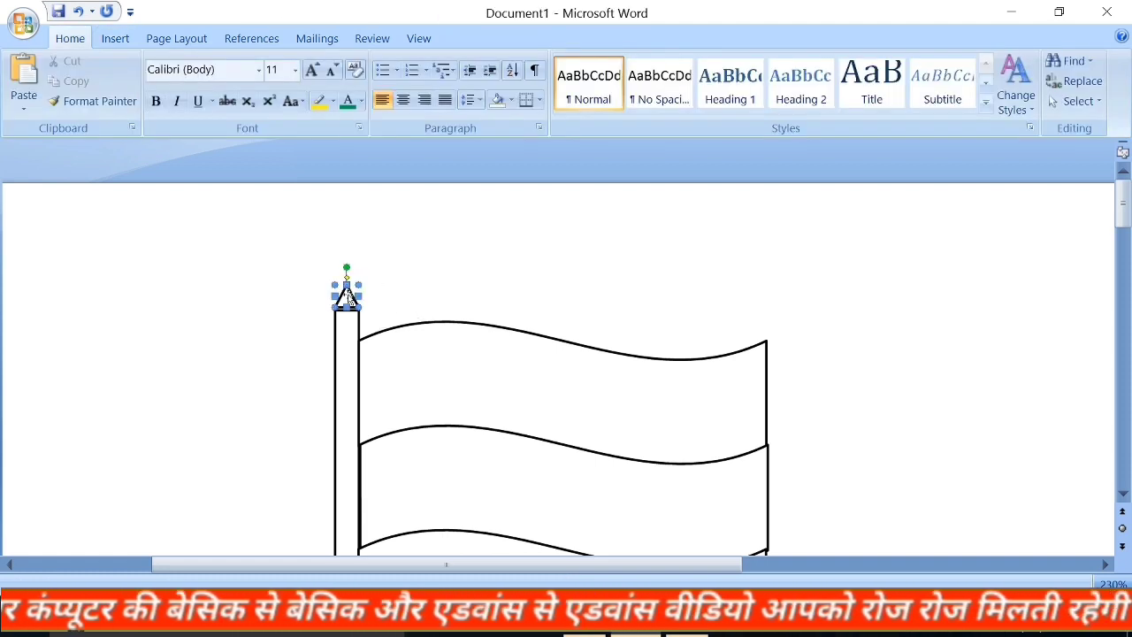
{"action": "key", "text": "ctrl+Down"}
{"action": "key", "text": "ctrl+Down"}
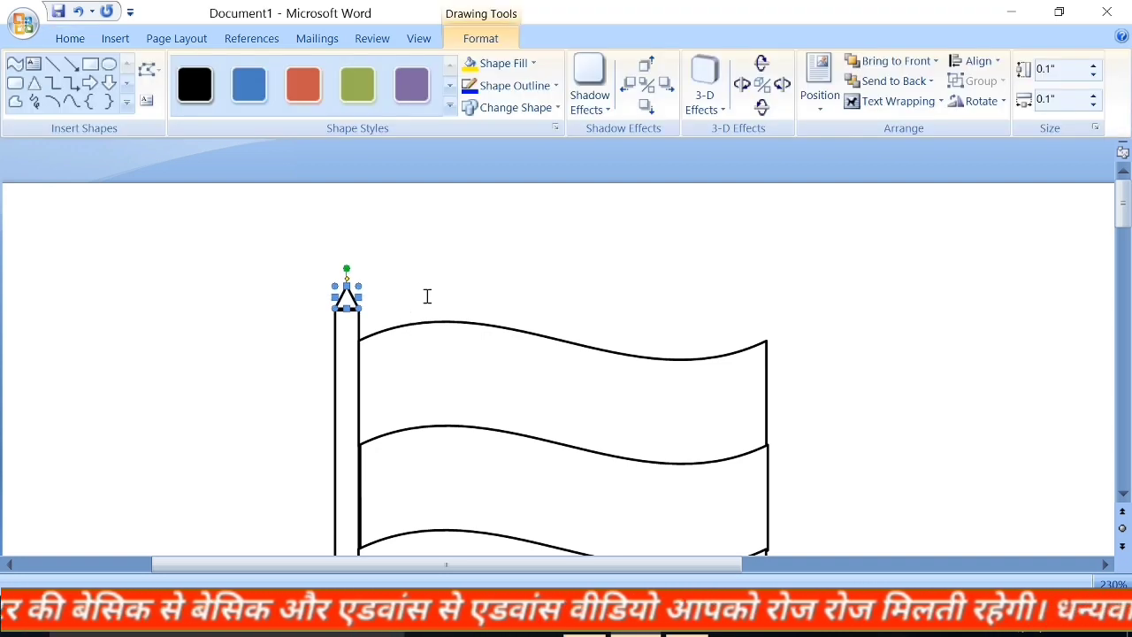
{"action": "left_click", "coordinate": [432, 283]}
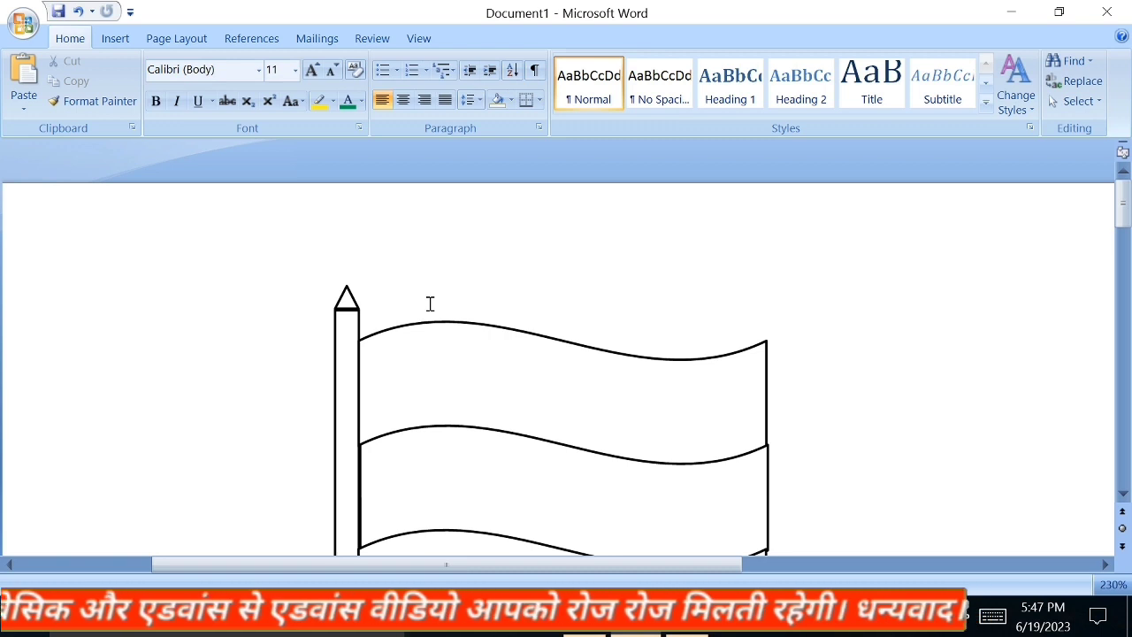
{"action": "scroll", "coordinate": [419, 331], "scroll_direction": "down", "scroll_amount": 5}
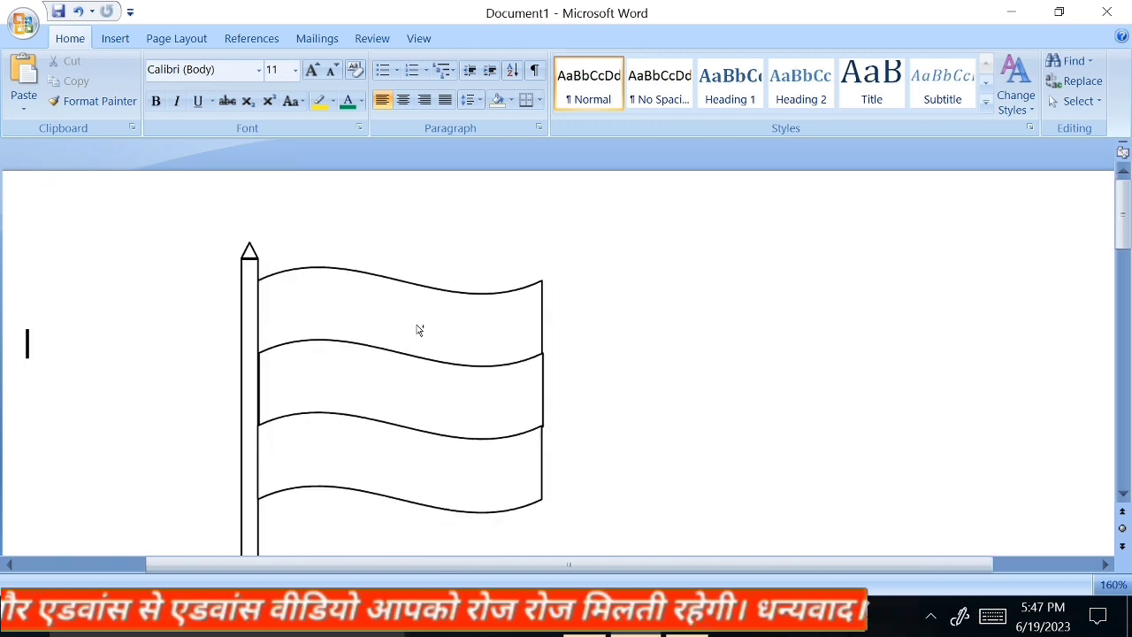
{"action": "scroll", "coordinate": [419, 330], "scroll_direction": "down", "scroll_amount": 5}
{"action": "scroll", "coordinate": [420, 331], "scroll_direction": "down", "scroll_amount": 5}
{"action": "scroll", "coordinate": [419, 330], "scroll_direction": "up", "scroll_amount": 3}
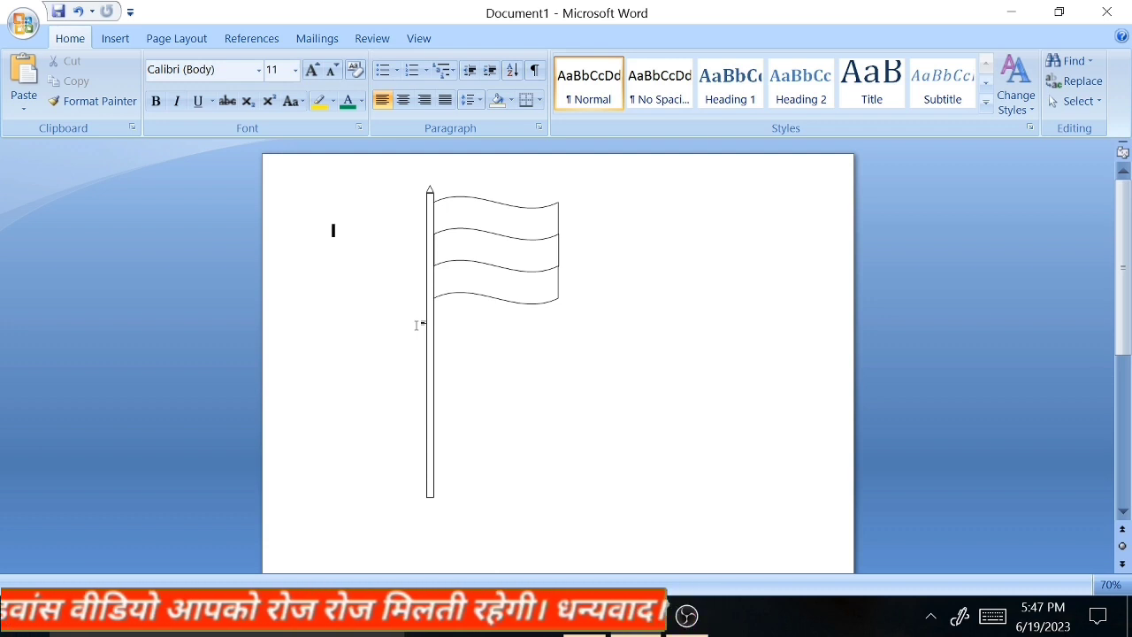
- Draw a small Can cylinder at the foot of the flagpole
{"action": "left_click", "coordinate": [111, 41]}
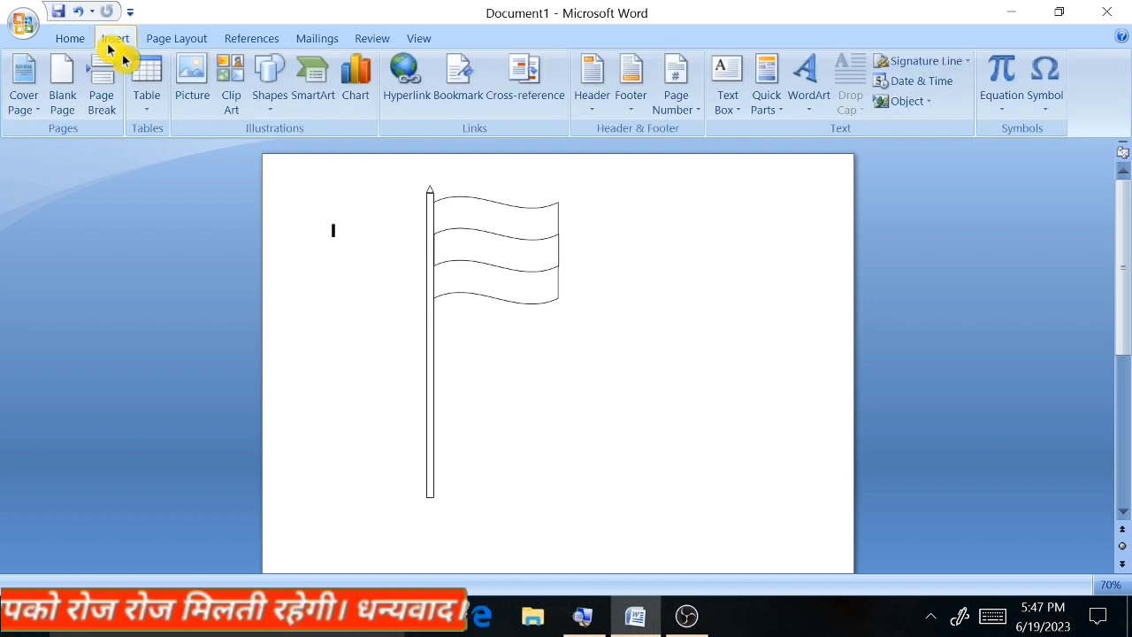
{"action": "left_click", "coordinate": [267, 89]}
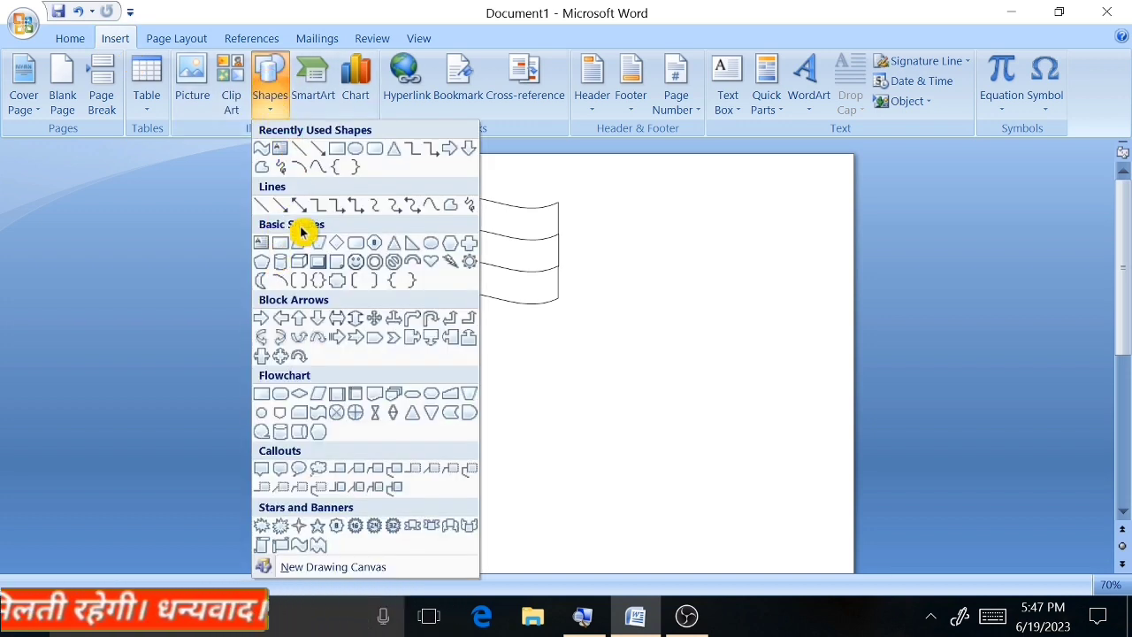
{"action": "left_click", "coordinate": [281, 269]}
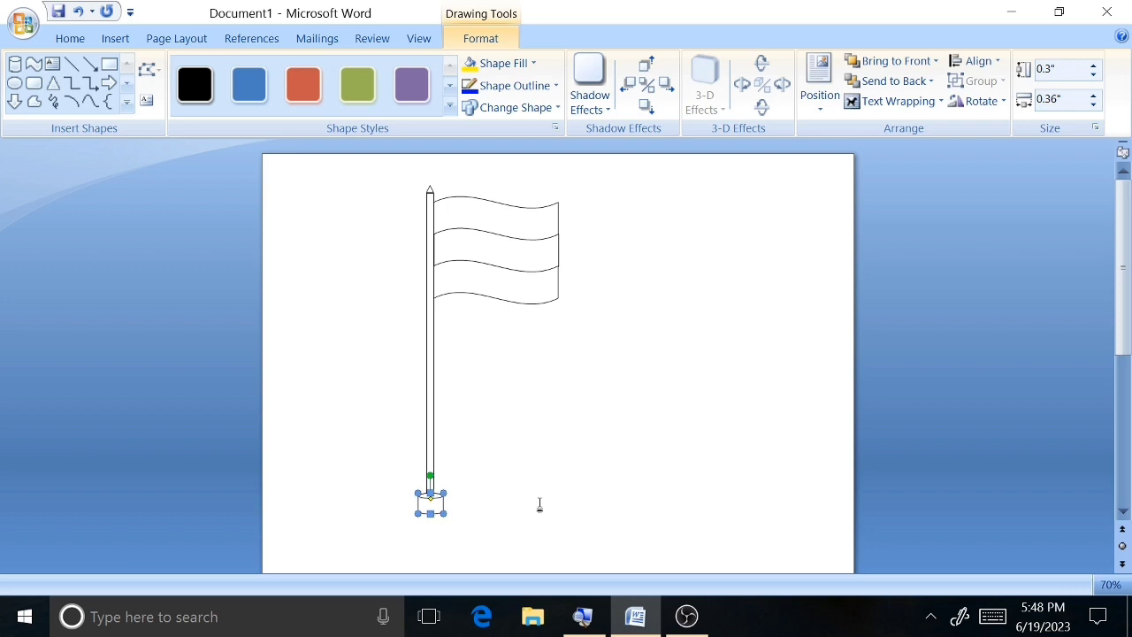
{"action": "left_click", "coordinate": [564, 506]}
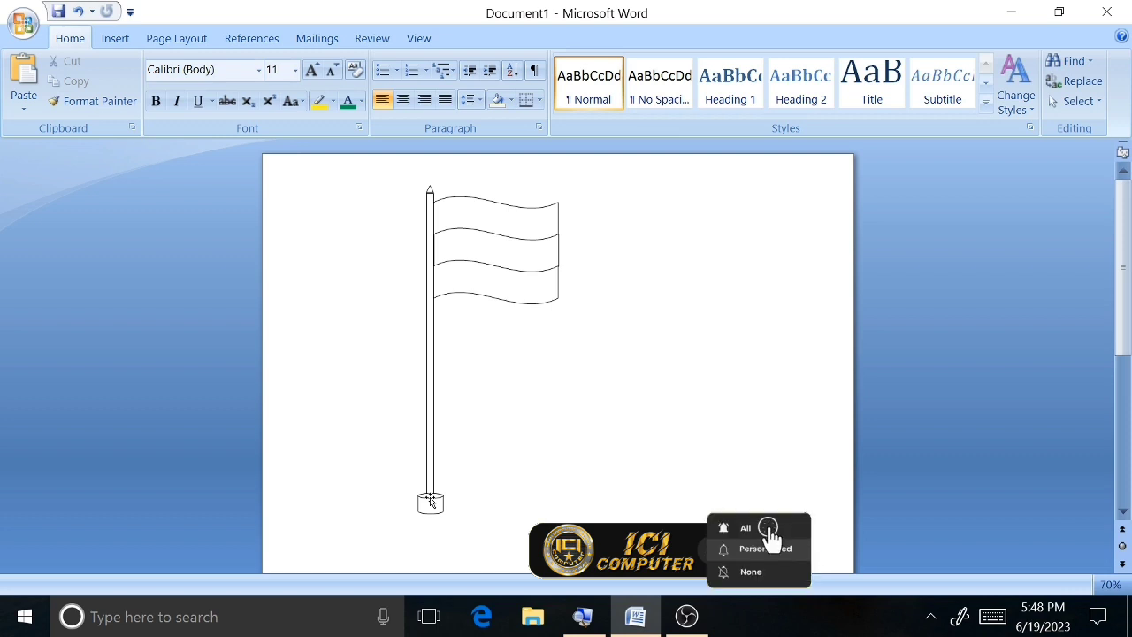
- Send the base cylinder behind the pole and duplicate it
{"action": "left_click", "coordinate": [430, 501]}
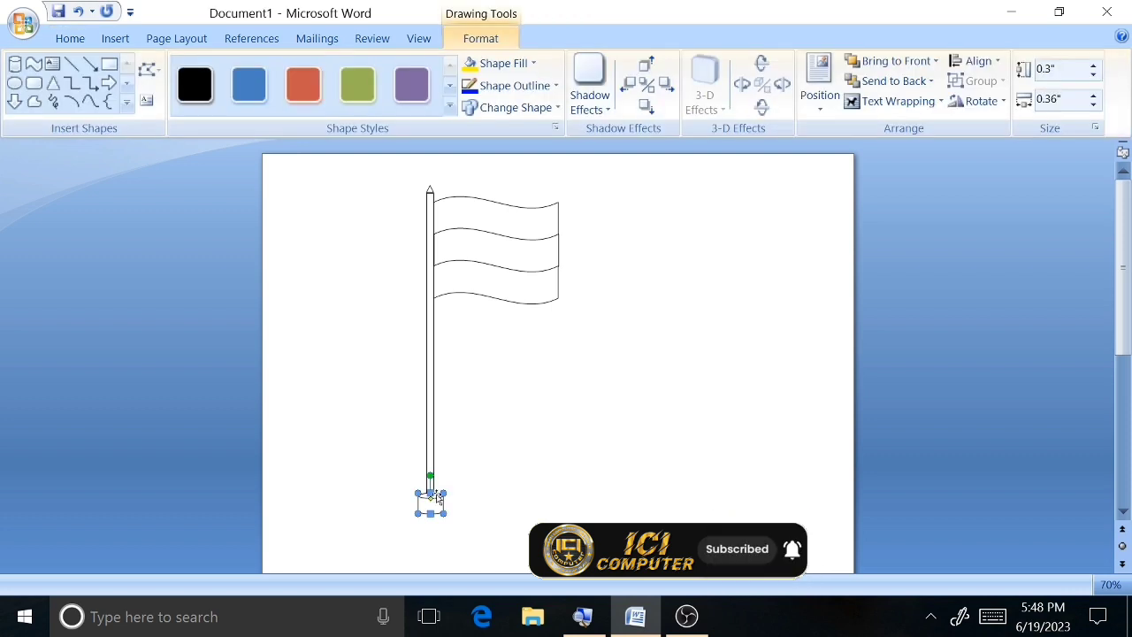
{"action": "left_click", "coordinate": [887, 80]}
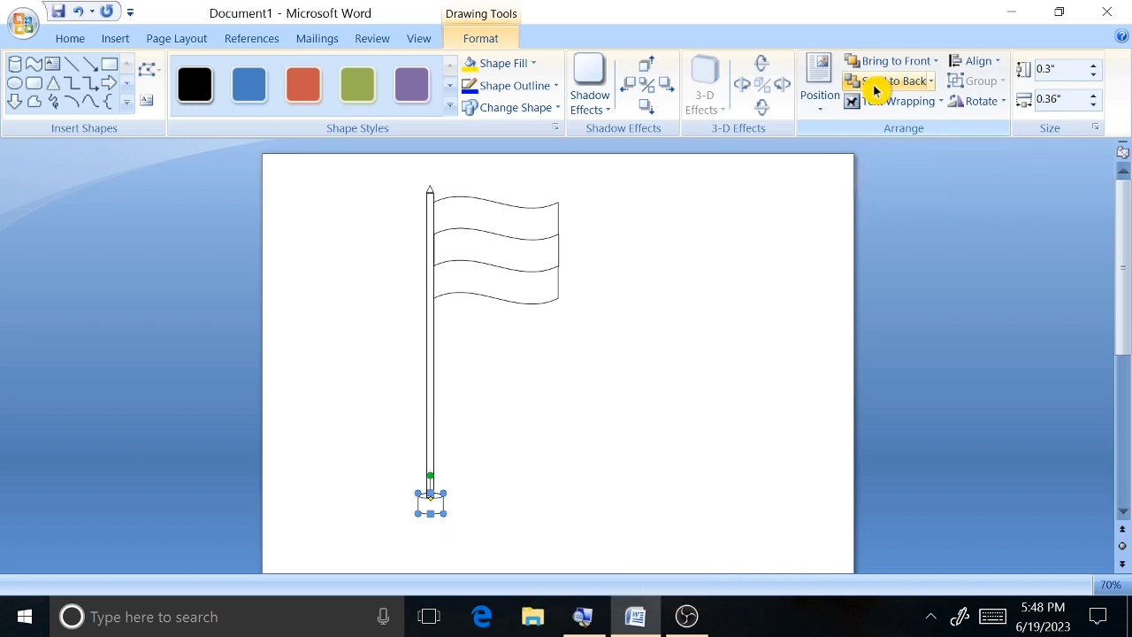
{"action": "left_click", "coordinate": [572, 454]}
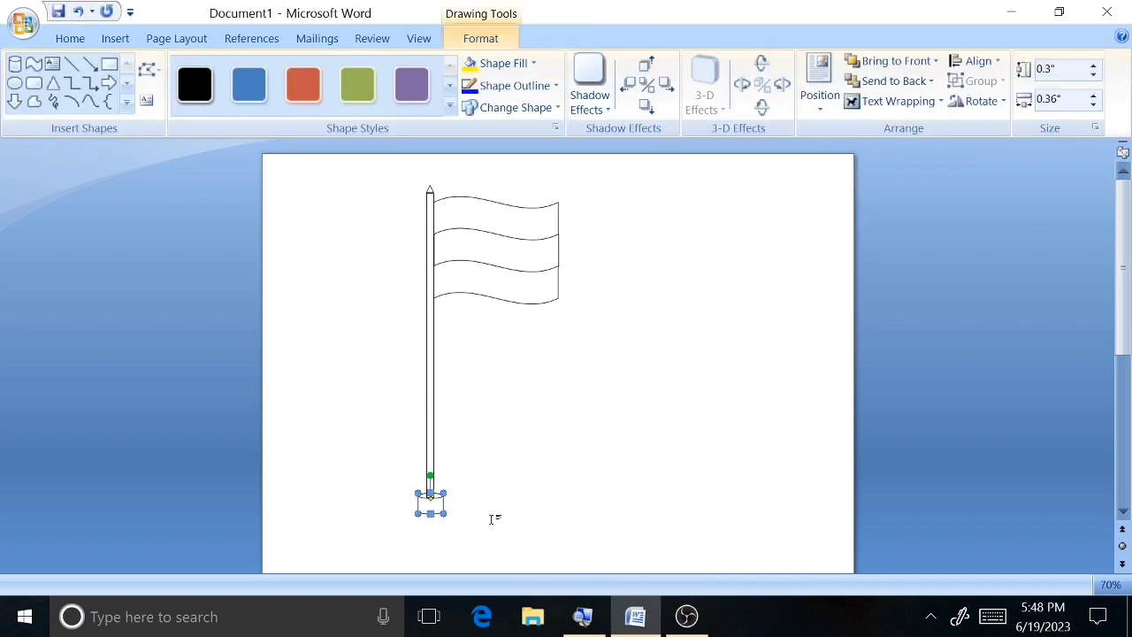
{"action": "key", "text": "ctrl+d"}
- Move the copied cylinder directly beneath the small base cylinder under the pole
{"action": "mouse_move", "coordinate": [462, 517]}
{"action": "left_mouse_down"}
{"action": "mouse_move", "coordinate": [613, 522]}
{"action": "mouse_move", "coordinate": [601, 521]}
{"action": "left_mouse_up"}
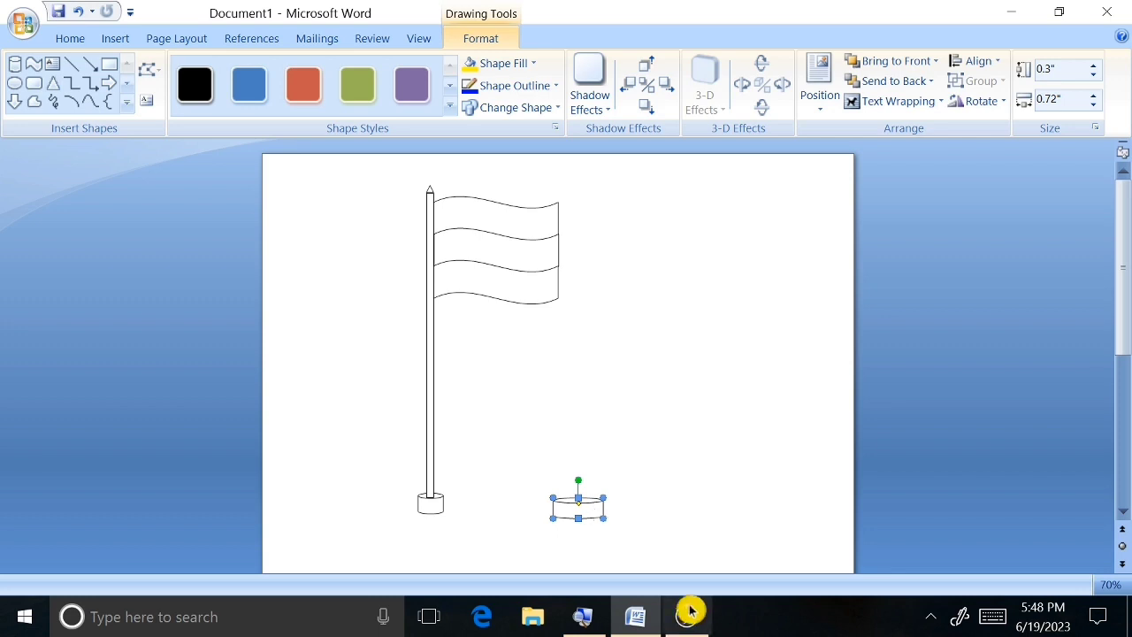
{"action": "key", "text": "Left"}
{"action": "key", "text": "Left"}
{"action": "key", "text": "Left"}
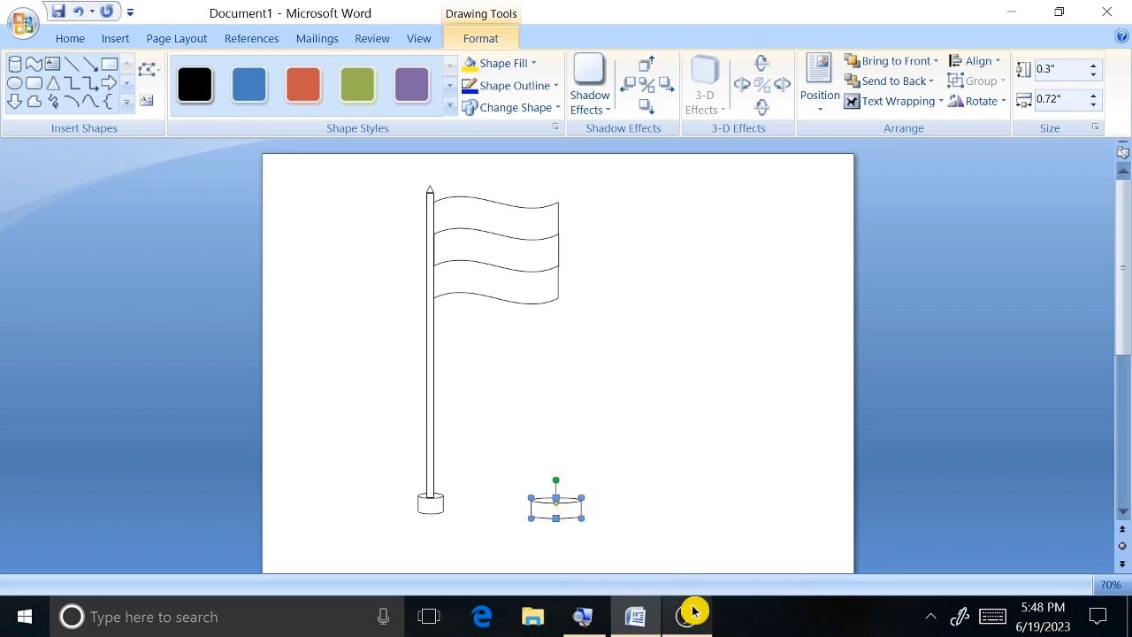
{"action": "key", "text": "Left"}
{"action": "key", "text": "Left"}
{"action": "key", "text": "Left"}
{"action": "key", "text": "Left"}
{"action": "key", "text": "Left"}
{"action": "key", "text": "Left"}
{"action": "key", "text": "Left"}
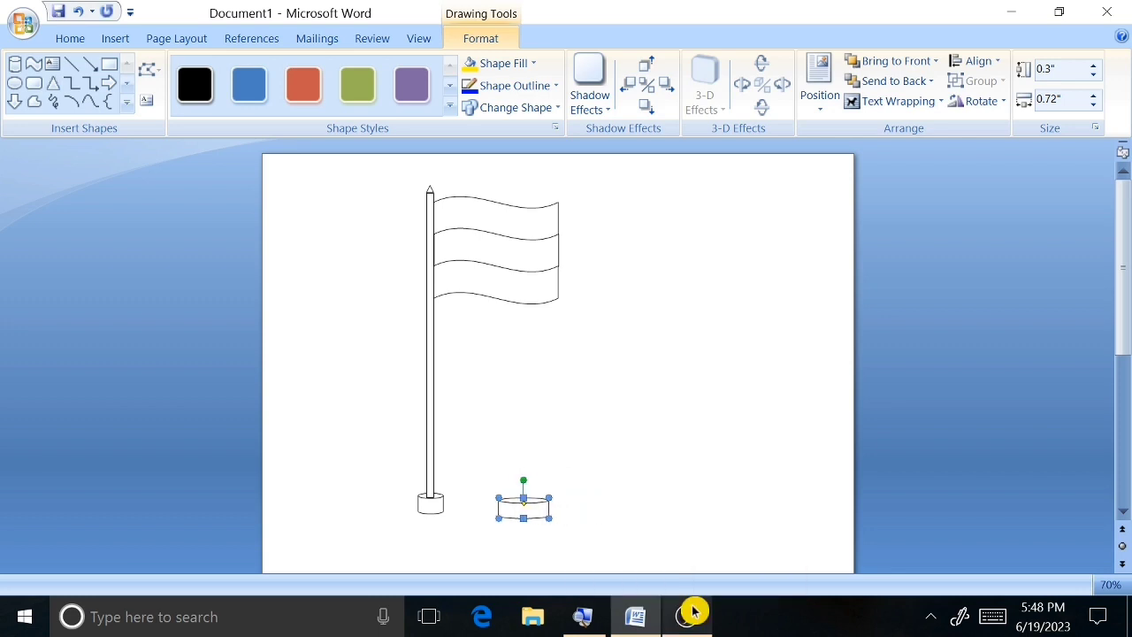
{"action": "key", "text": "Left"}
{"action": "key", "text": "Left"}
{"action": "key", "text": "Left"}
{"action": "key", "text": "Left"}
{"action": "key", "text": "Left"}
{"action": "key", "text": "Left"}
{"action": "key", "text": "Left"}
{"action": "key", "text": "Left"}
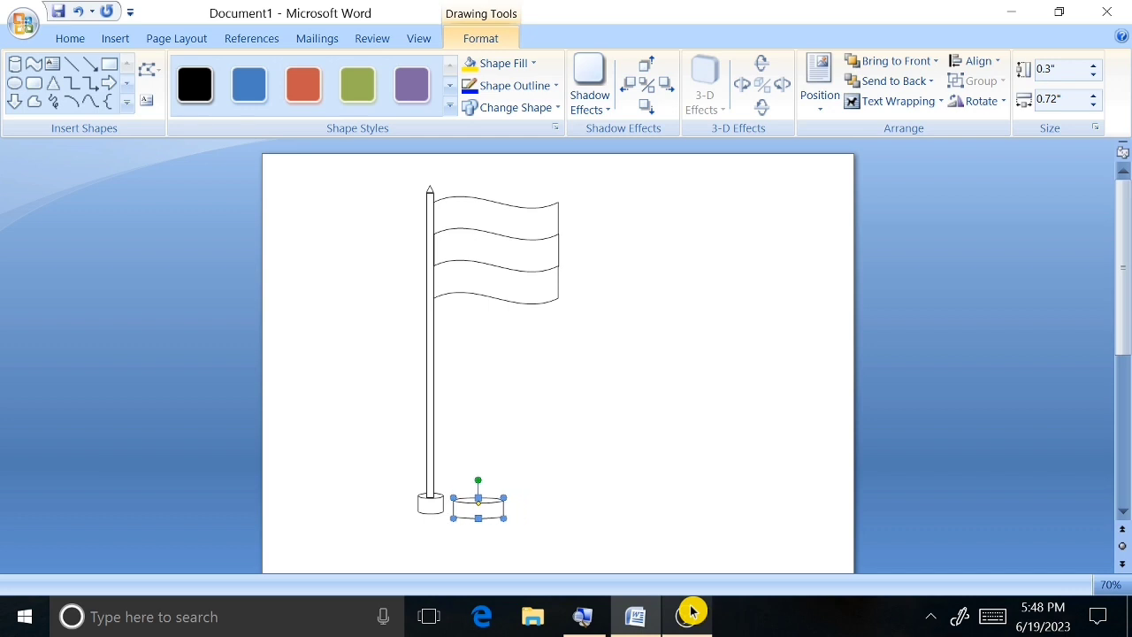
{"action": "key", "text": "Left"}
{"action": "key", "text": "Left"}
{"action": "key", "text": "Left"}
{"action": "key", "text": "Left"}
{"action": "key", "text": "Left"}
{"action": "key", "text": "Left"}
{"action": "key", "text": "Left"}
{"action": "key", "text": "Left"}
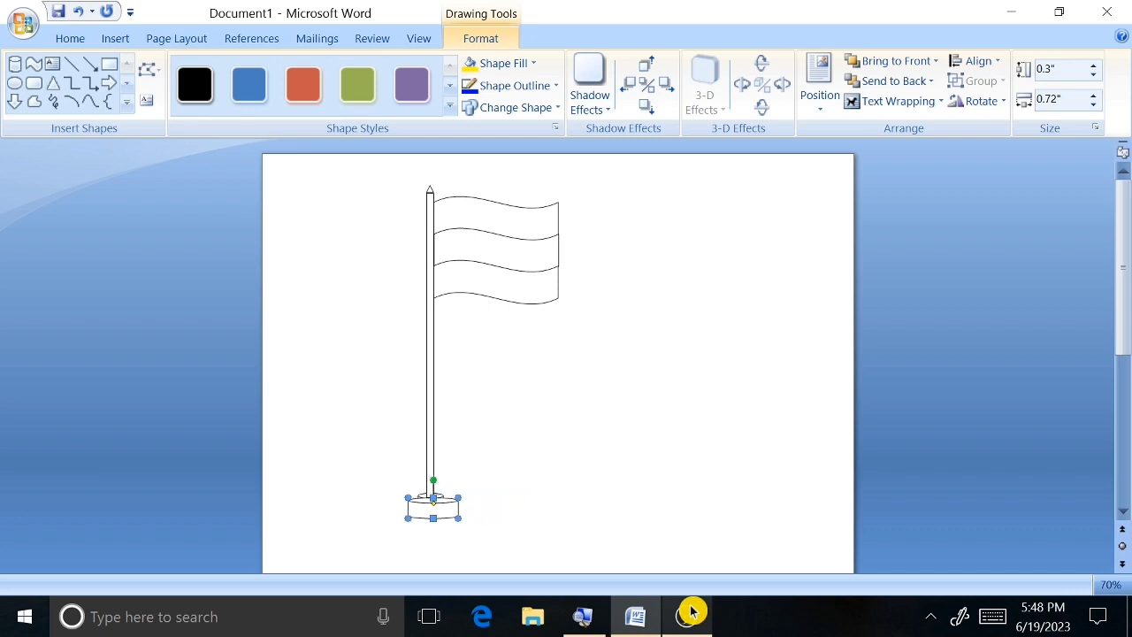
{"action": "key", "text": "Left"}
{"action": "key", "text": "Down"}
{"action": "key", "text": "Down"}
{"action": "key", "text": "Down"}
{"action": "key", "text": "Down"}
{"action": "key", "text": "Down"}
{"action": "key", "text": "ctrl+Up"}
{"action": "key", "text": "ctrl+Up"}
{"action": "key", "text": "ctrl+Up"}
{"action": "key", "text": "ctrl+Up"}
{"action": "key", "text": "ctrl+Up"}
{"action": "key", "text": "ctrl+Up"}
{"action": "key", "text": "ctrl+Up"}
{"action": "key", "text": "ctrl+Up"}
{"action": "key", "text": "ctrl+Up"}
{"action": "key", "text": "ctrl+Up"}
{"action": "left_click", "coordinate": [723, 341]}
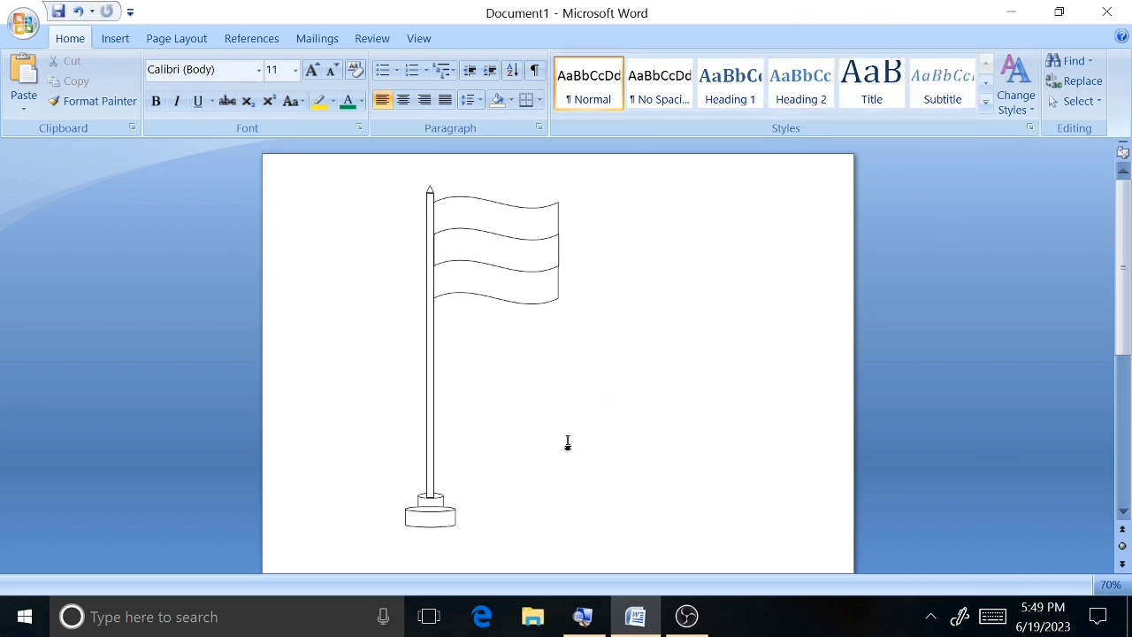
- Send the wider 0.3" × 0.72" cylinder behind the small one and shift it slightly down
{"action": "left_click", "coordinate": [421, 516]}
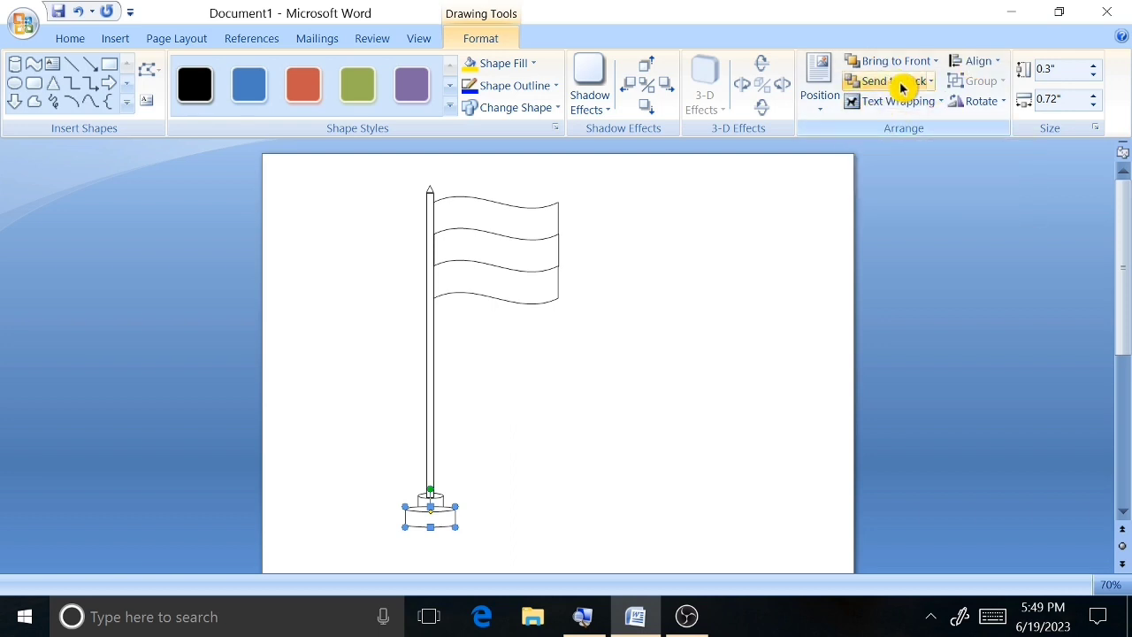
{"action": "left_click", "coordinate": [900, 84]}
{"action": "left_click", "coordinate": [566, 472]}
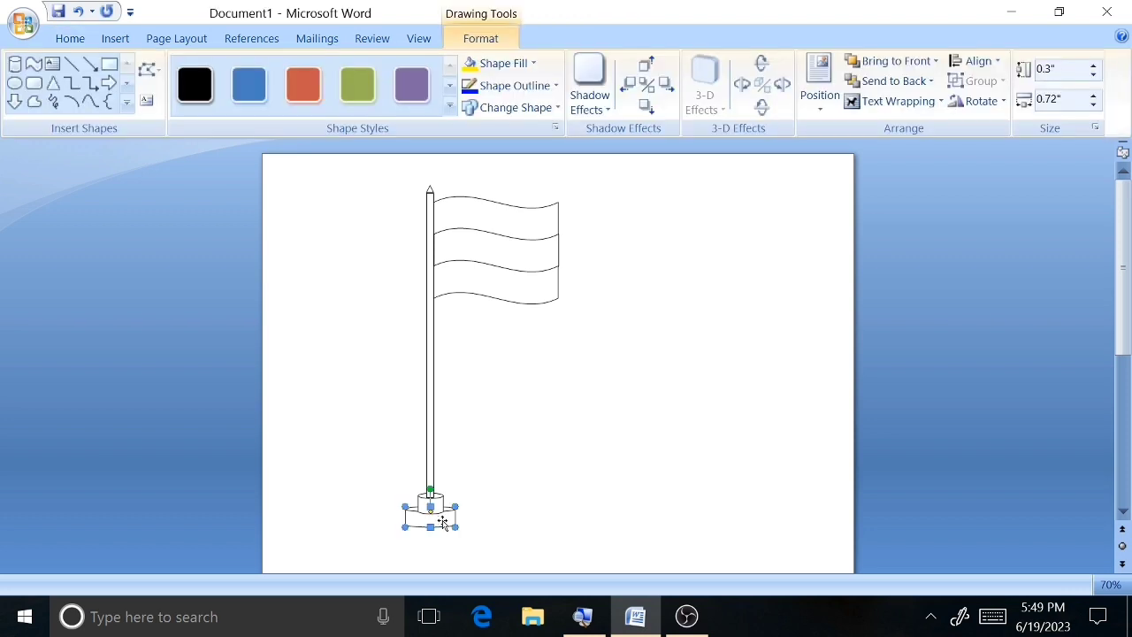
{"action": "left_click_drag", "start_coordinate": [439, 521], "coordinate": [443, 522]}
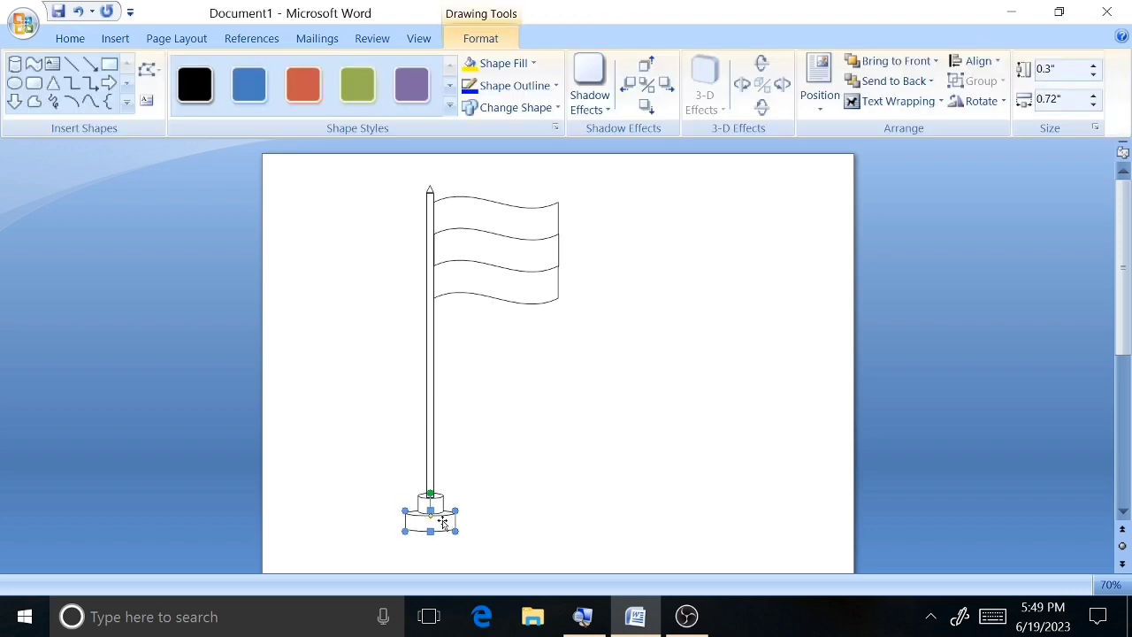
{"action": "left_click", "coordinate": [557, 513]}
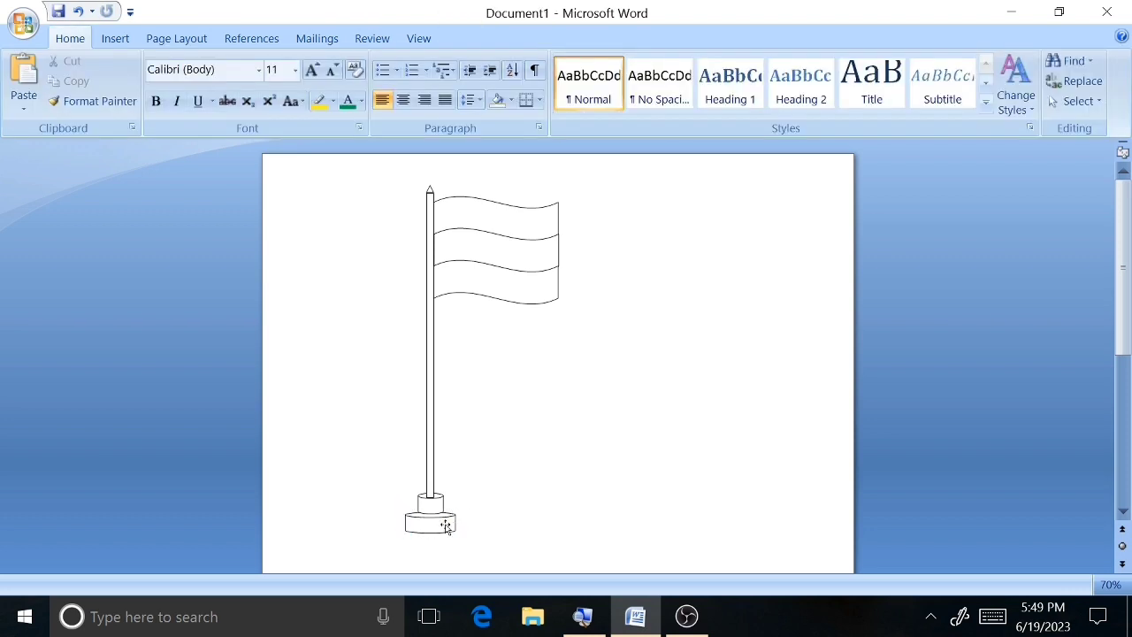
{"action": "left_click", "coordinate": [444, 525]}
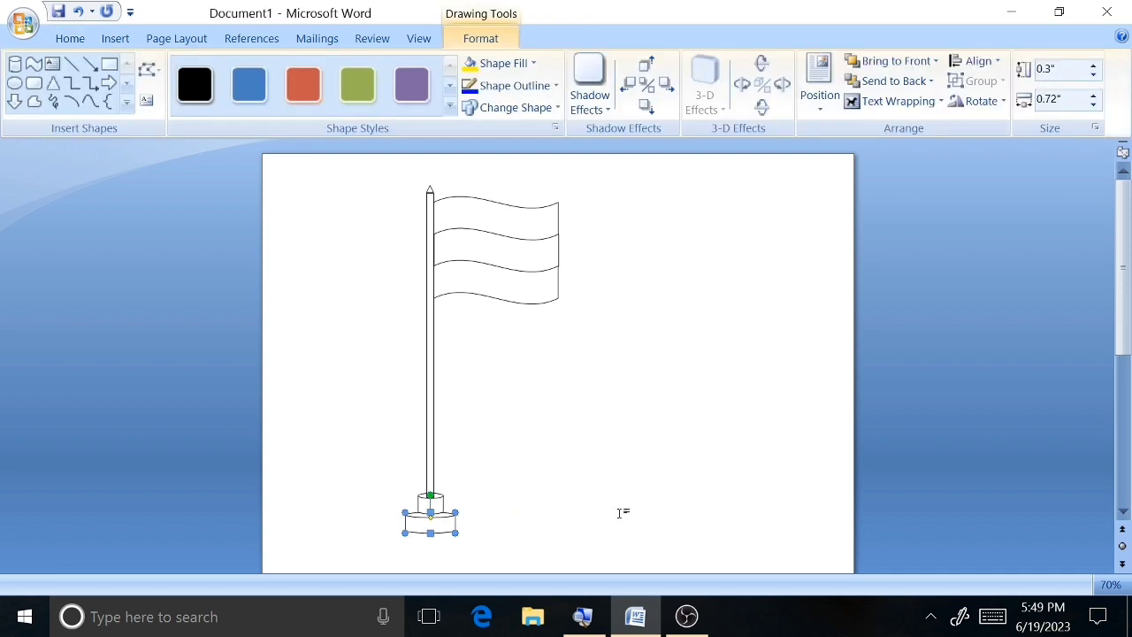
- Paste a third cylinder, widen it to 1.5", and nudge it beneath the other two
{"action": "key", "text": "ctrl+v"}
{"action": "left_click_drag", "start_coordinate": [544, 524], "coordinate": [462, 553]}
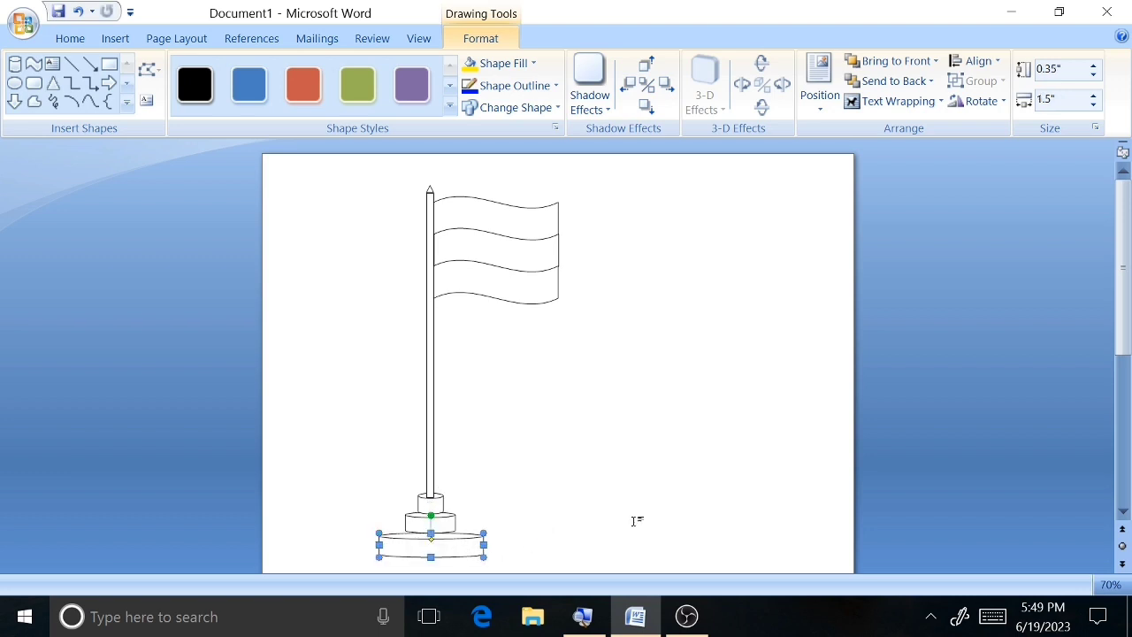
{"action": "key", "text": "Up"}
{"action": "key", "text": "Up"}
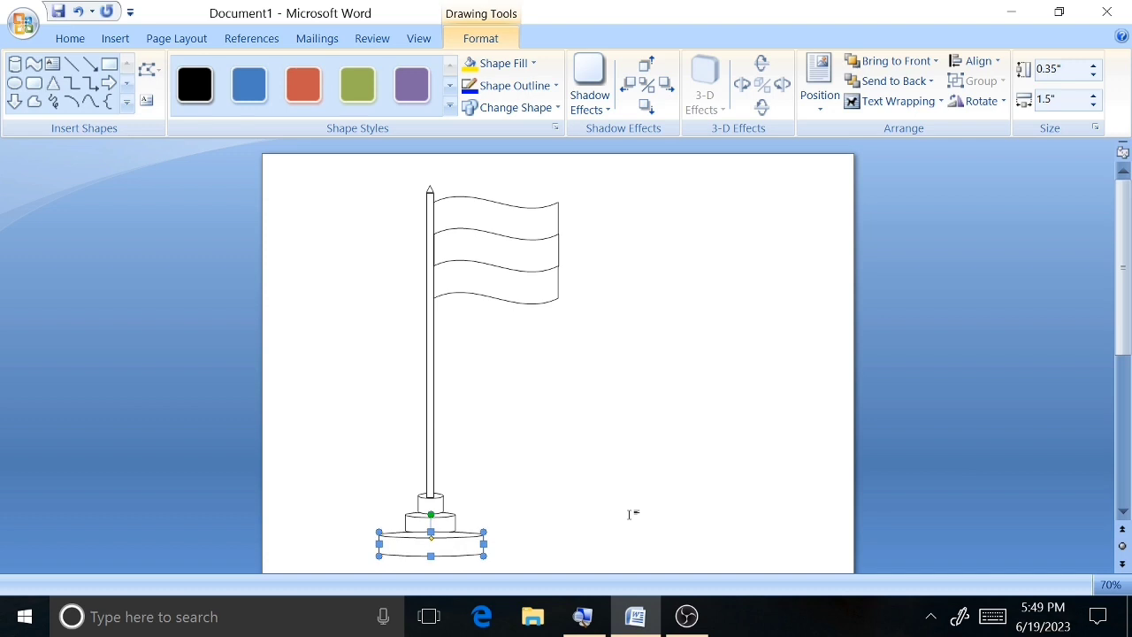
{"action": "key", "text": "Down"}
{"action": "left_click", "coordinate": [543, 480]}
{"action": "left_click", "coordinate": [432, 558]}
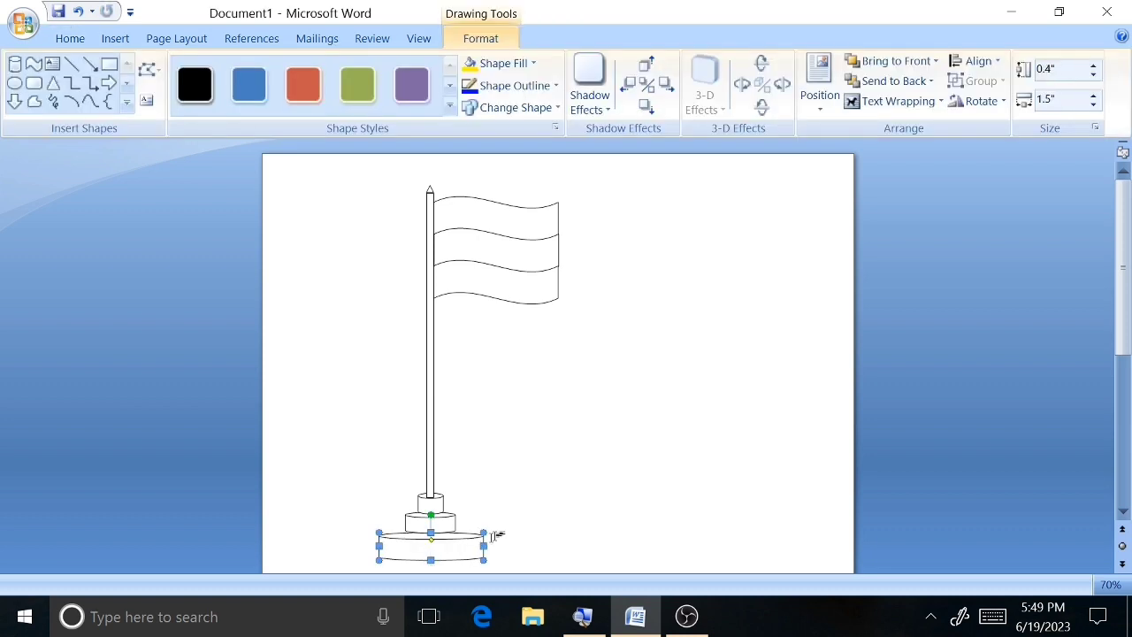
{"action": "left_click", "coordinate": [536, 515]}
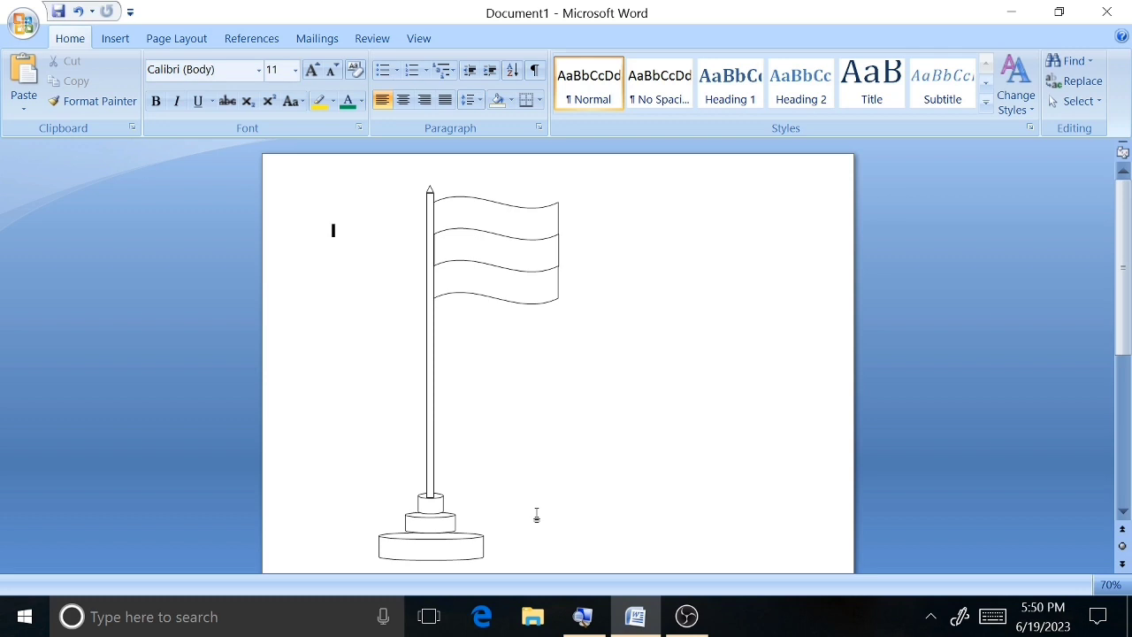
- Draw a Curve rope from the pole top, swinging left then right, ending in a loop above the base
{"action": "left_click", "coordinate": [117, 41]}
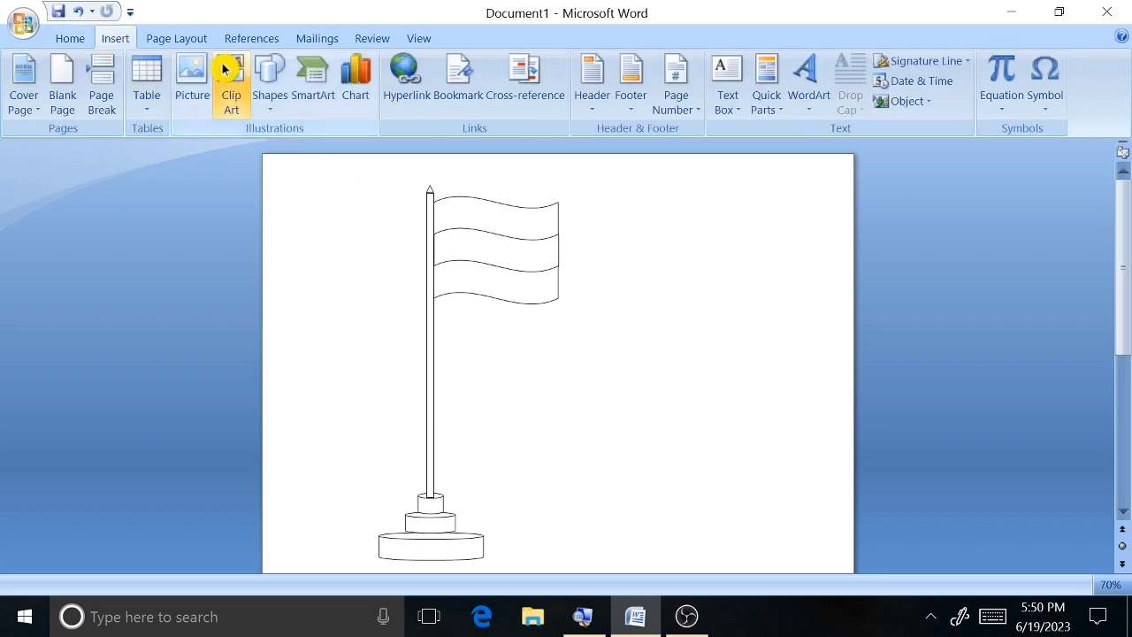
{"action": "left_click", "coordinate": [264, 86]}
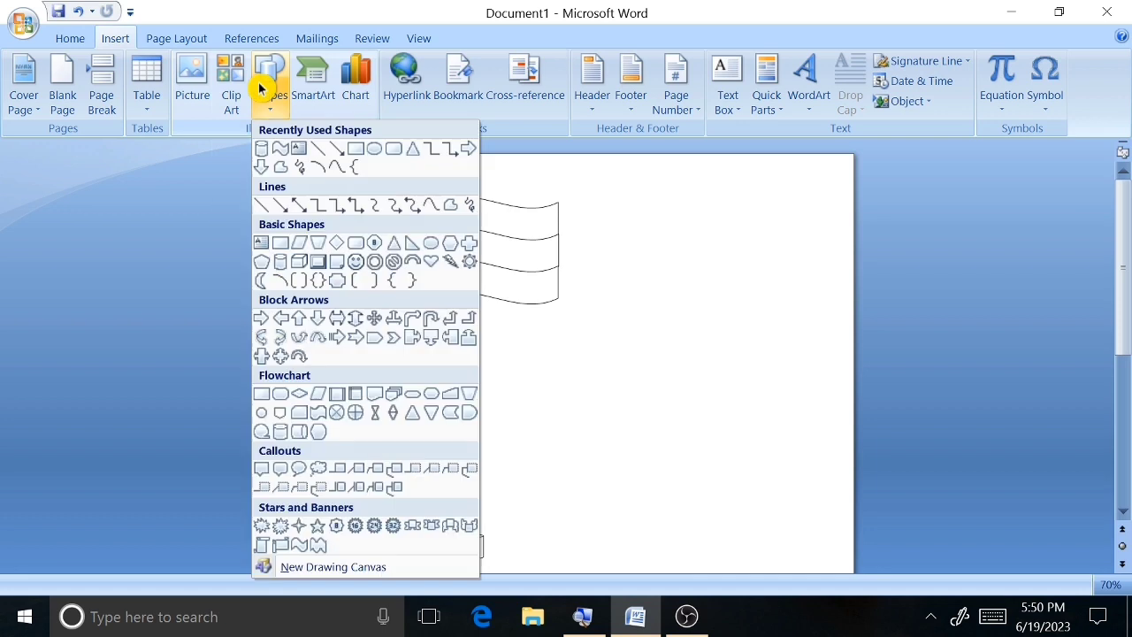
{"action": "left_click", "coordinate": [336, 168]}
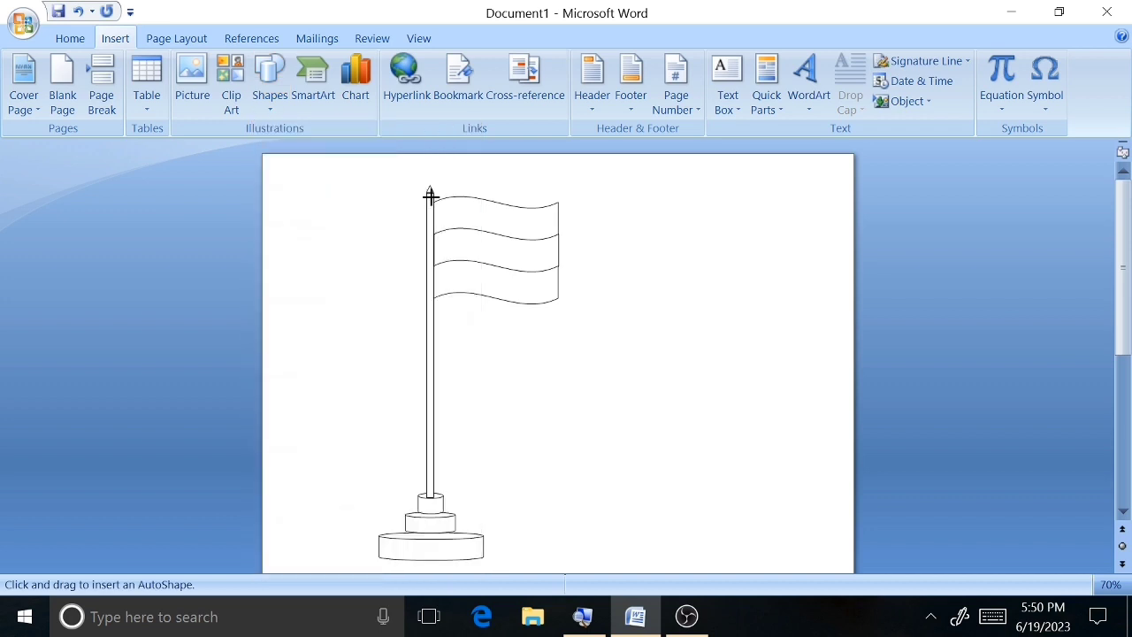
{"action": "left_click", "coordinate": [430, 196]}
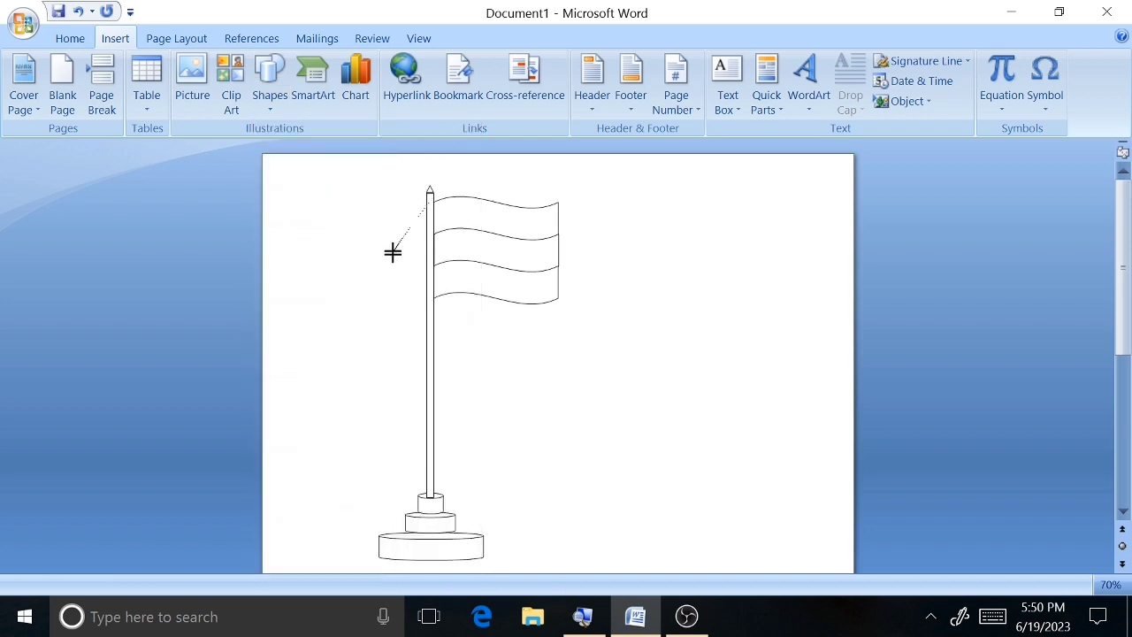
{"action": "left_click", "coordinate": [392, 283]}
{"action": "left_click", "coordinate": [467, 458]}
{"action": "left_click", "coordinate": [411, 485]}
{"action": "double_click", "coordinate": [433, 473]}
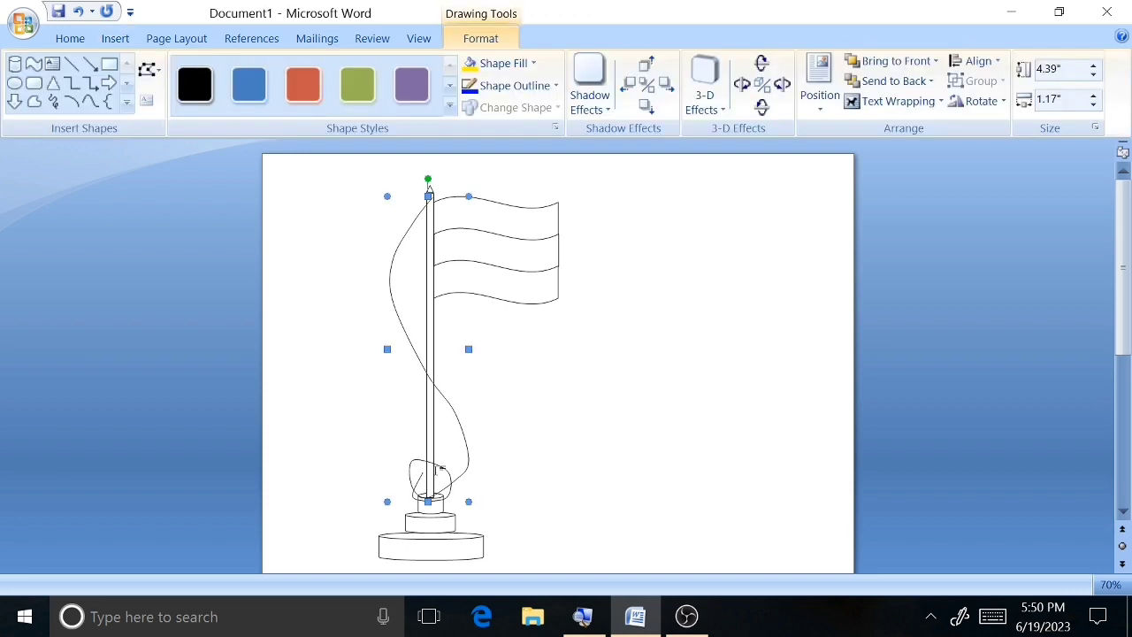
{"action": "key", "text": "Escape"}
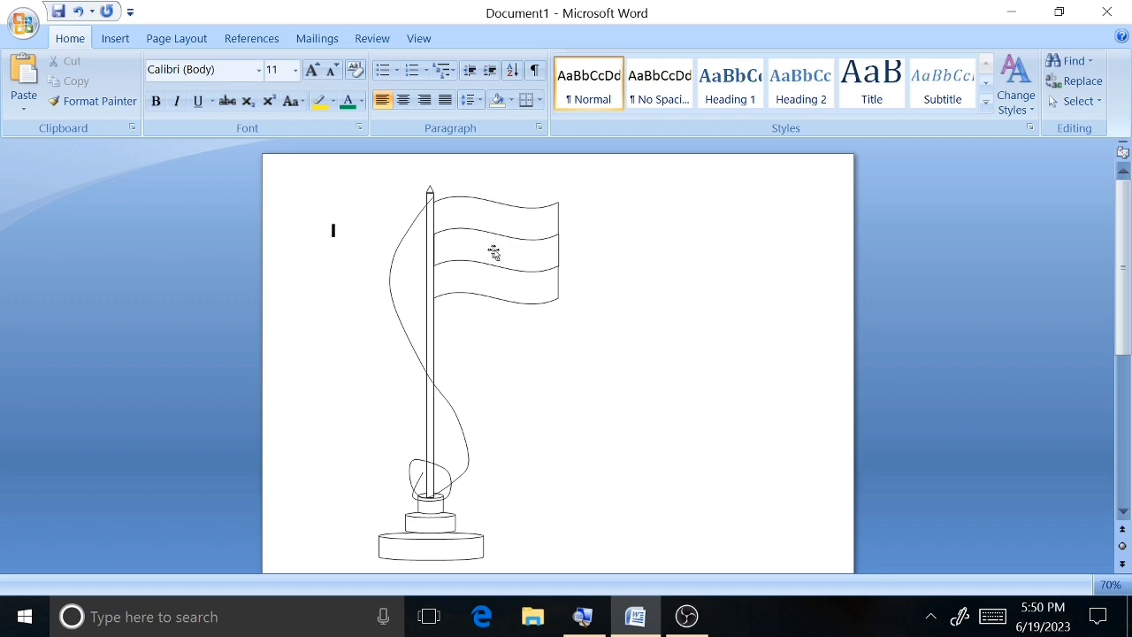
{"action": "left_click", "coordinate": [113, 39]}
- Draw a small 24-point star on the flag's middle stripe
{"action": "left_click", "coordinate": [270, 84]}
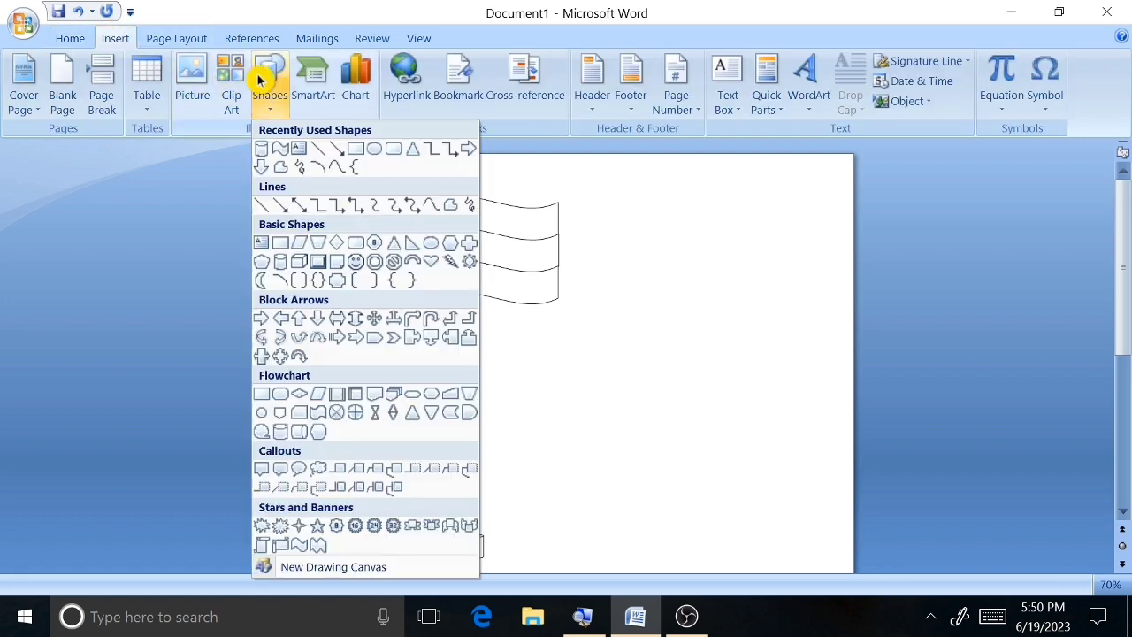
{"action": "left_click", "coordinate": [374, 529]}
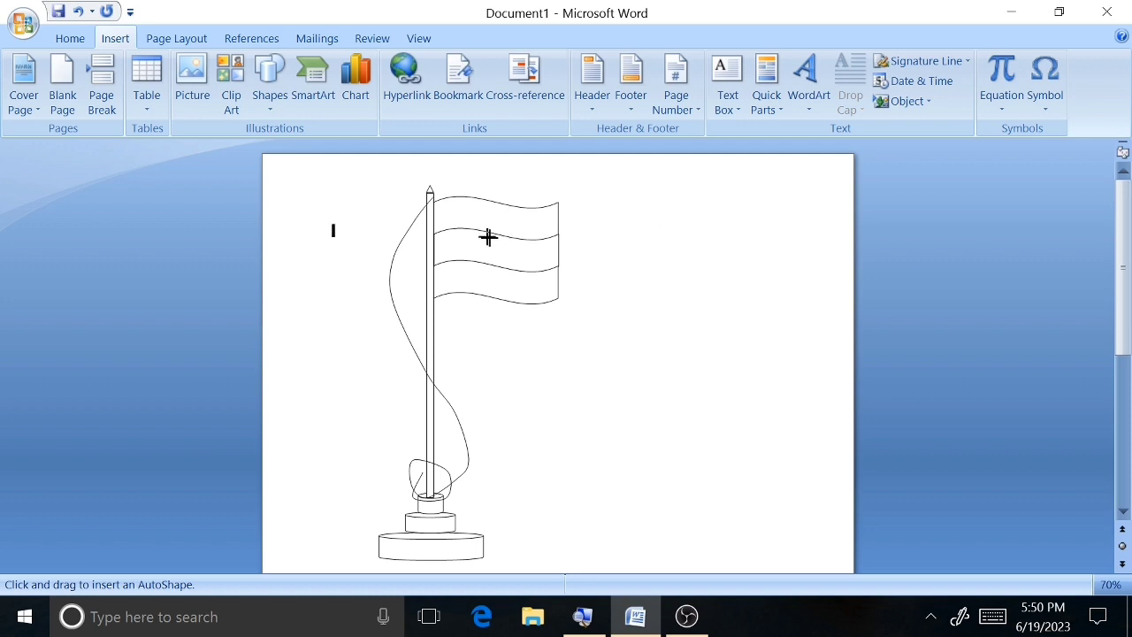
{"action": "left_click_drag", "start_coordinate": [486, 231], "coordinate": [511, 268]}
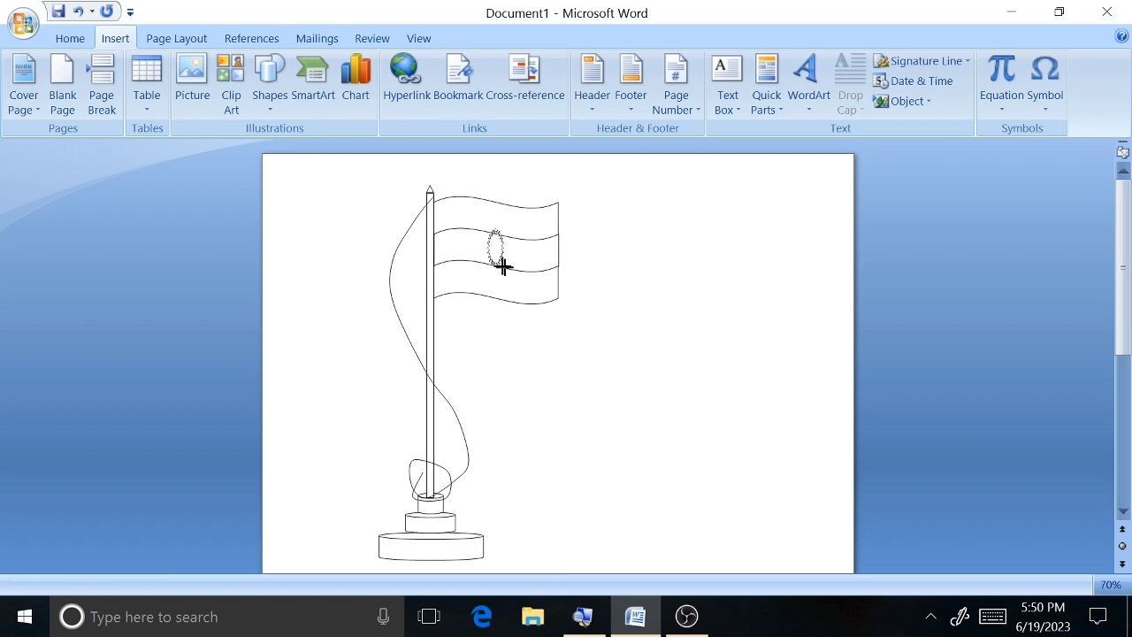
{"action": "left_click_drag", "start_coordinate": [510, 269], "coordinate": [514, 260]}
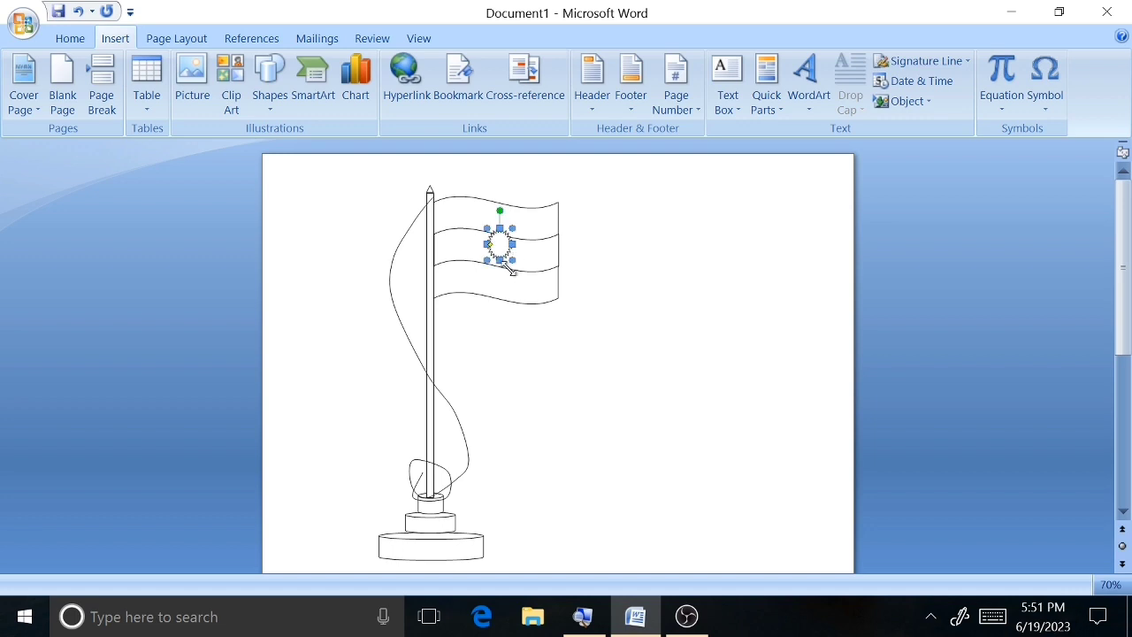
{"action": "scroll", "coordinate": [513, 269], "scroll_direction": "up", "scroll_amount": 5, "text": "ctrl"}
{"action": "scroll", "coordinate": [516, 267], "scroll_direction": "up", "scroll_amount": 3, "text": "ctrl"}
{"action": "scroll", "coordinate": [516, 267], "scroll_direction": "up", "scroll_amount": 4, "text": "ctrl"}
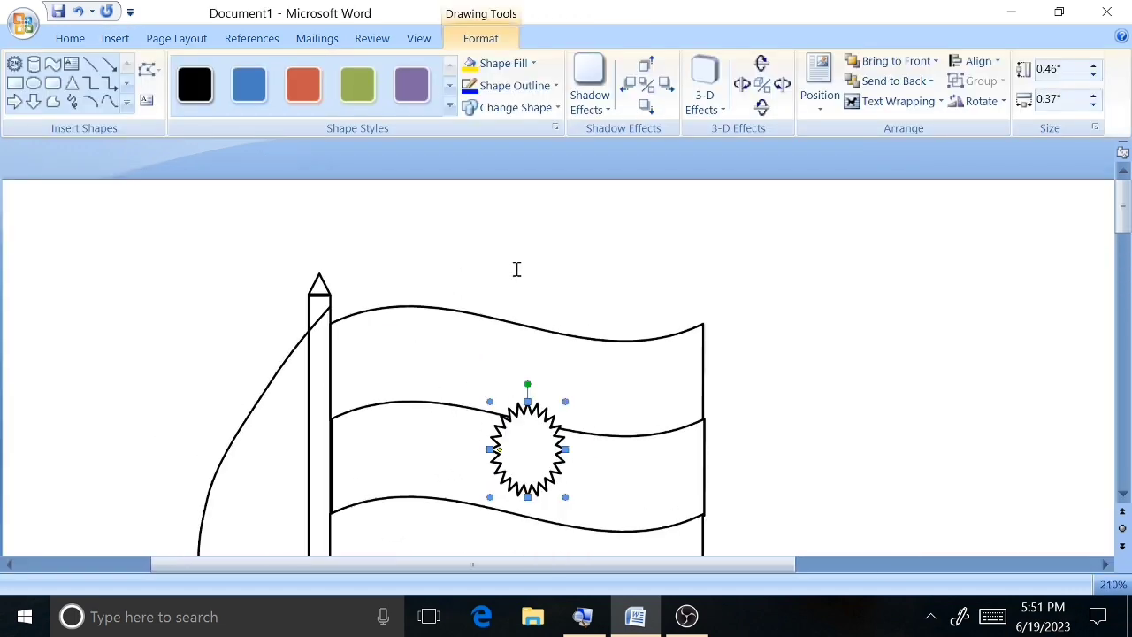
{"action": "scroll", "coordinate": [516, 269], "scroll_direction": "up", "scroll_amount": 3, "text": "ctrl"}
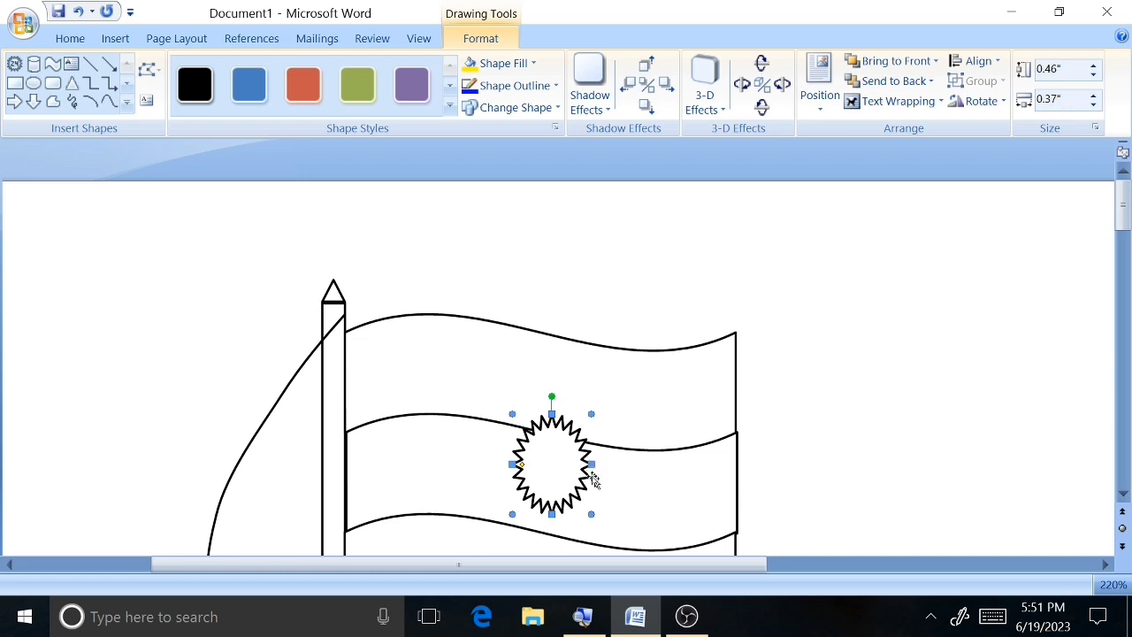
- Resize the star to about 0.42" × 0.46" and thin its points into long rays
{"action": "mouse_move", "coordinate": [591, 464]}
{"action": "left_mouse_down"}
{"action": "mouse_move", "coordinate": [610, 465]}
{"action": "mouse_move", "coordinate": [561, 489]}
{"action": "left_mouse_up"}
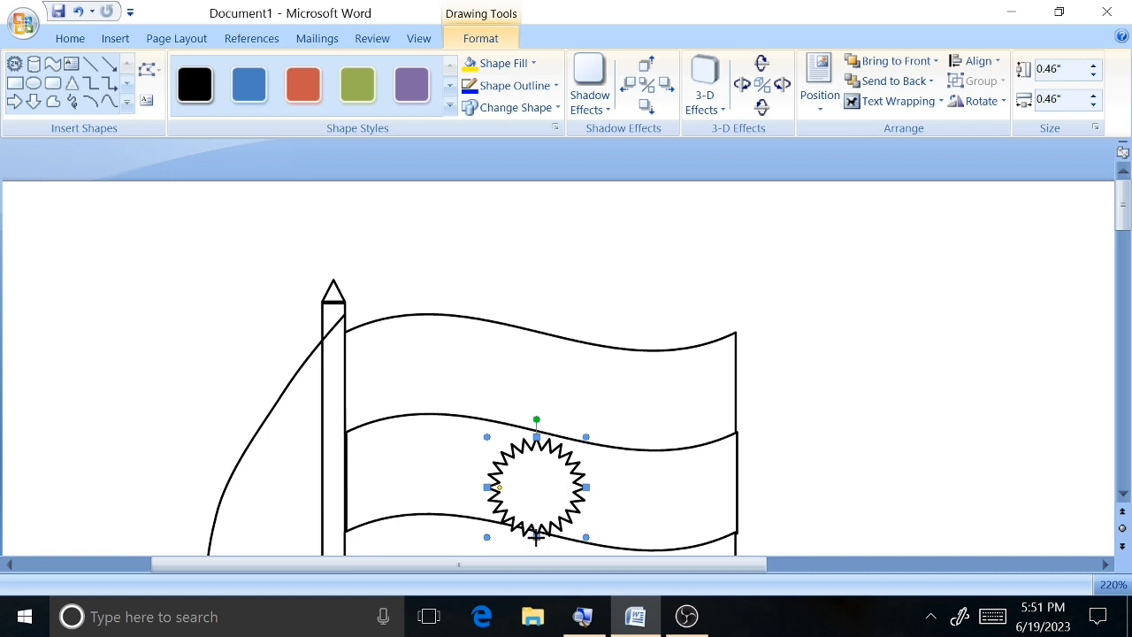
{"action": "left_click_drag", "start_coordinate": [536, 537], "coordinate": [536, 534]}
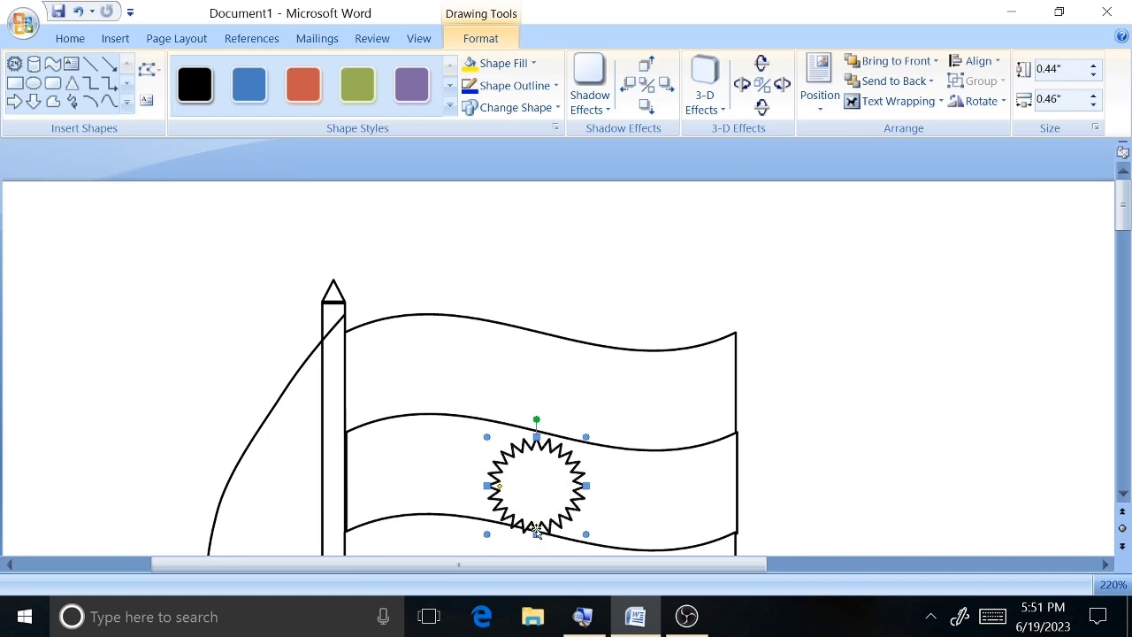
{"action": "left_click_drag", "start_coordinate": [536, 535], "coordinate": [536, 529]}
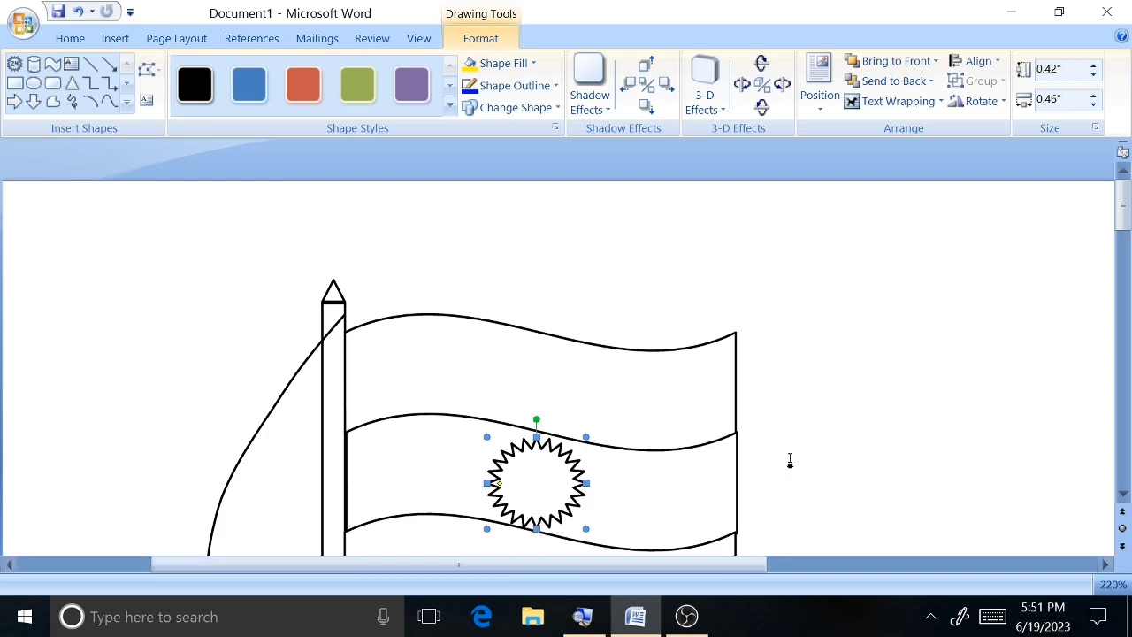
{"action": "scroll", "coordinate": [791, 460], "scroll_direction": "up", "scroll_amount": 4, "text": "ctrl"}
{"action": "scroll", "coordinate": [789, 438], "scroll_direction": "down", "scroll_amount": 3}
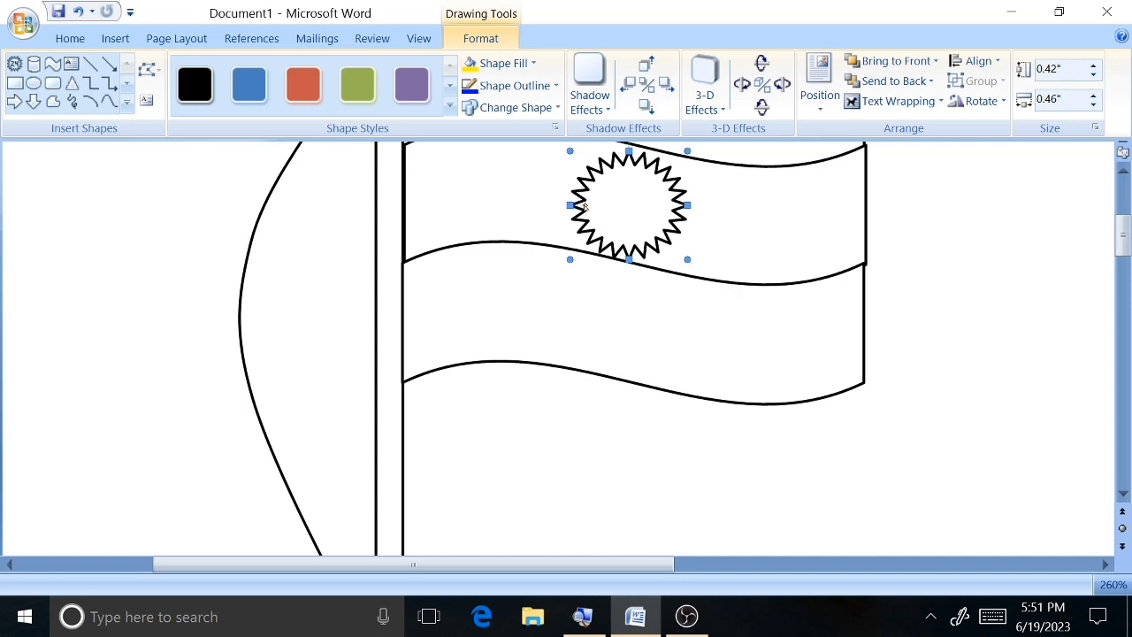
{"action": "left_click_drag", "start_coordinate": [584, 206], "coordinate": [676, 216]}
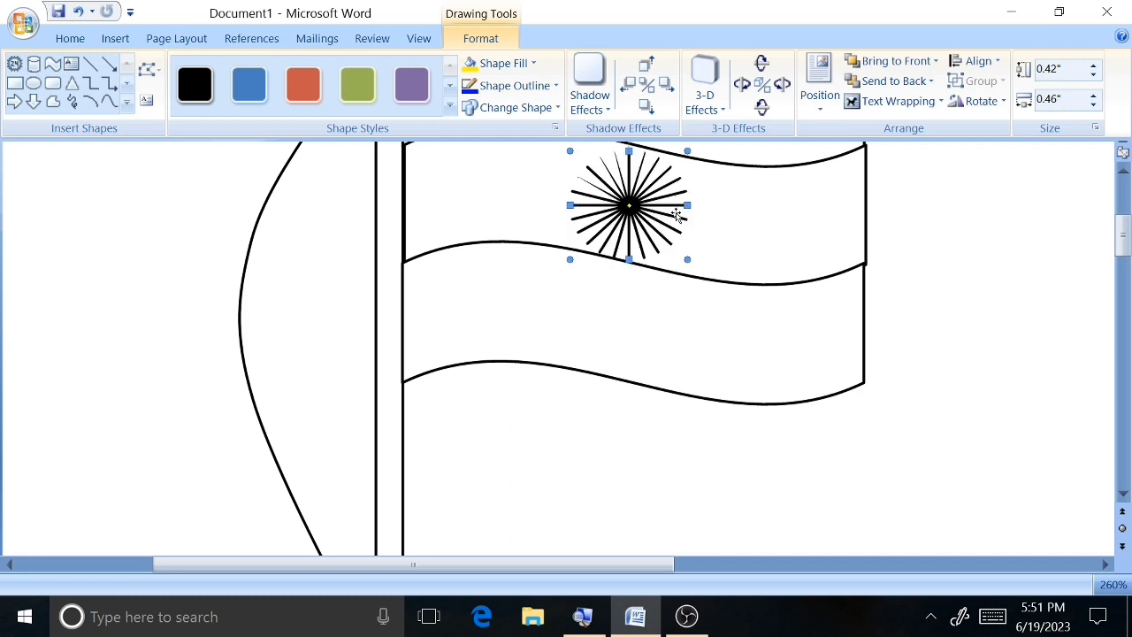
{"action": "left_click", "coordinate": [908, 343]}
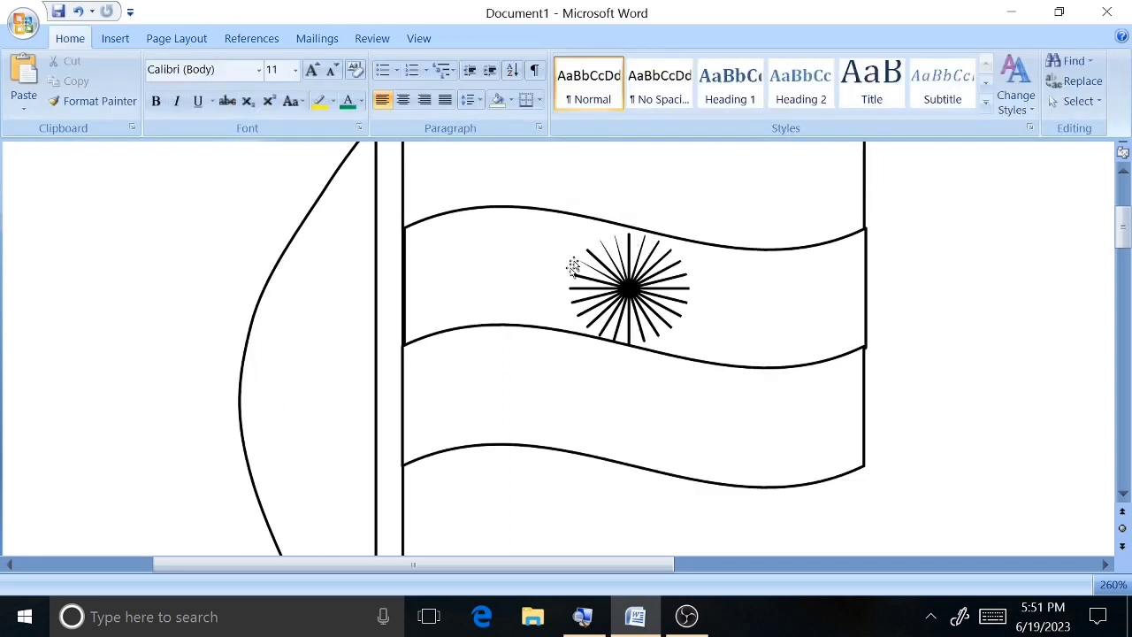
- Draw a 0.42" × 0.43" oval over the star and nudge it to centre on the star
{"action": "left_click", "coordinate": [115, 38]}
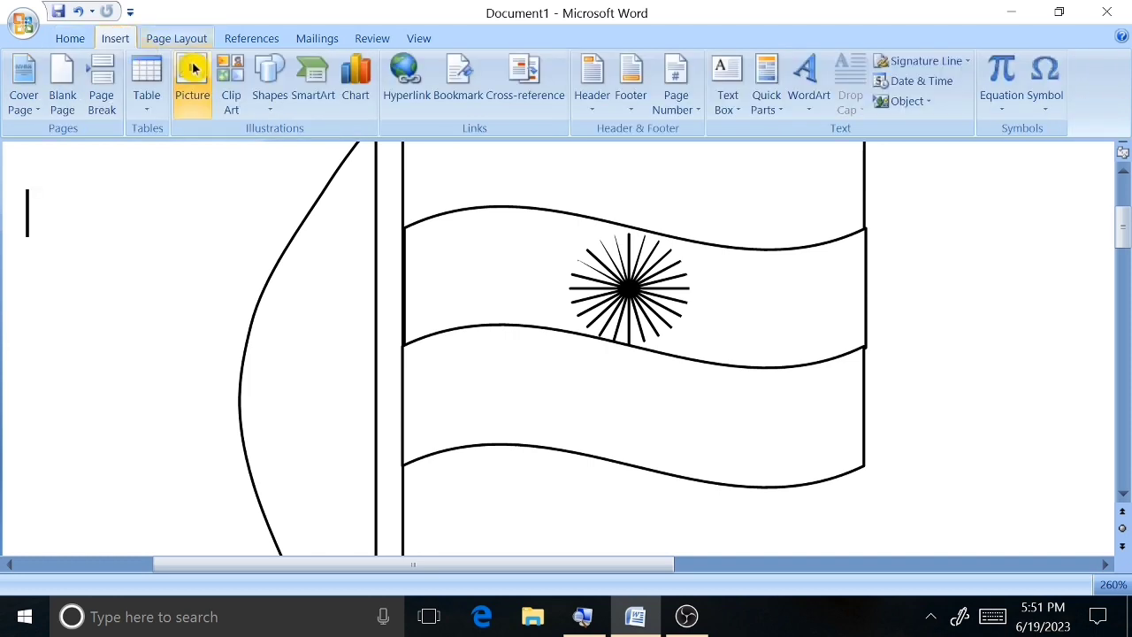
{"action": "left_click", "coordinate": [268, 83]}
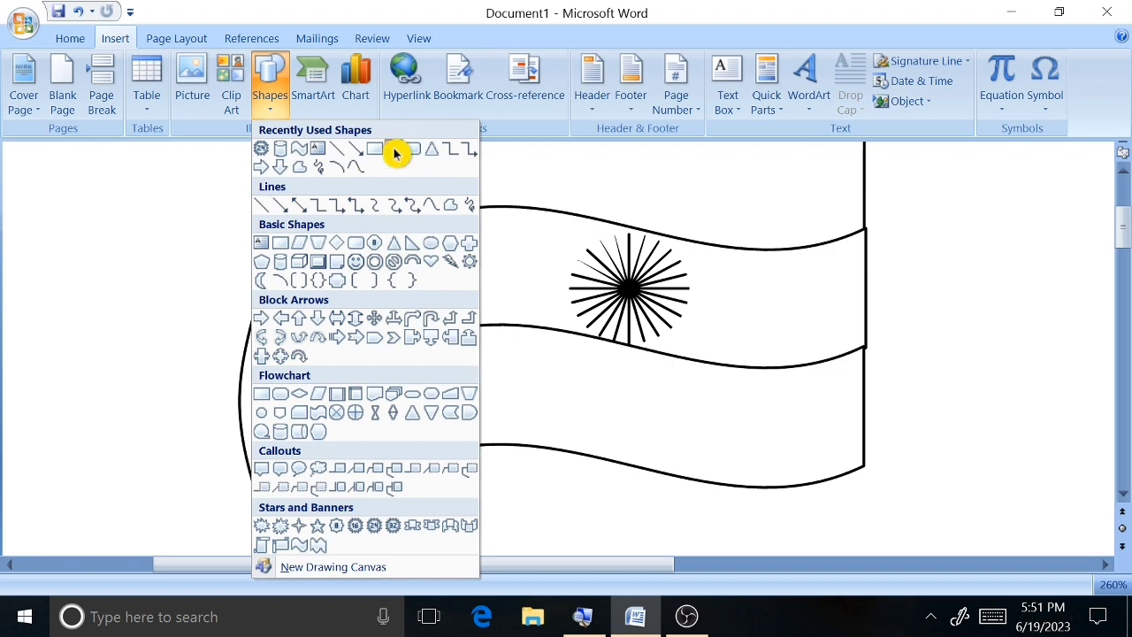
{"action": "left_click", "coordinate": [397, 150]}
{"action": "left_click_drag", "start_coordinate": [588, 254], "coordinate": [693, 347]}
{"action": "left_click_drag", "start_coordinate": [633, 307], "coordinate": [626, 305]}
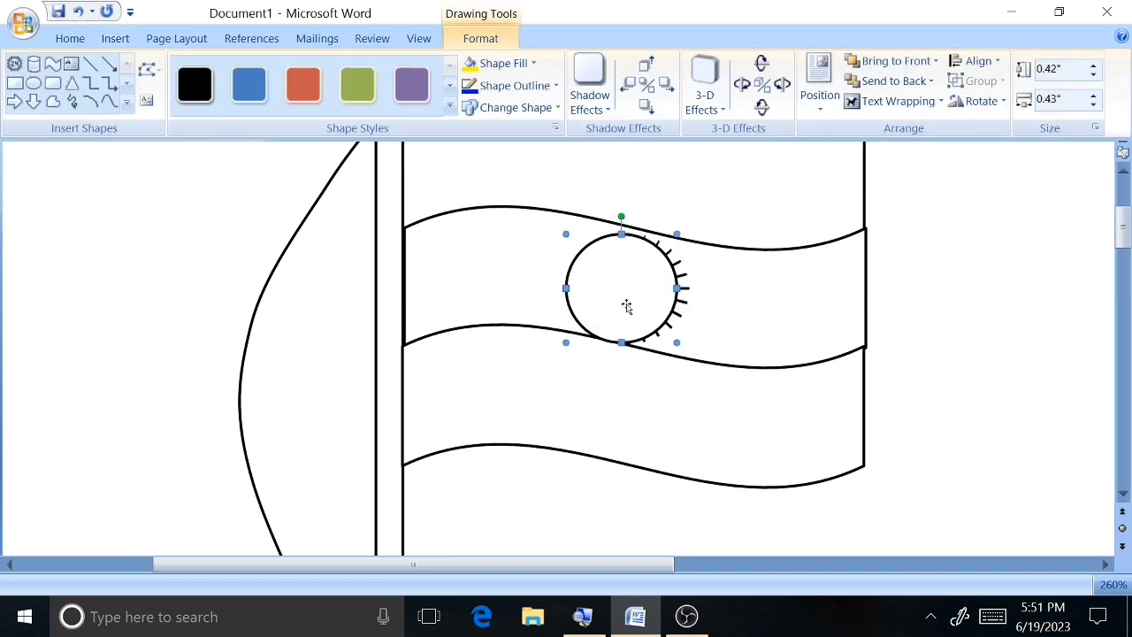
{"action": "key", "text": "Right"}
{"action": "key", "text": "Right"}
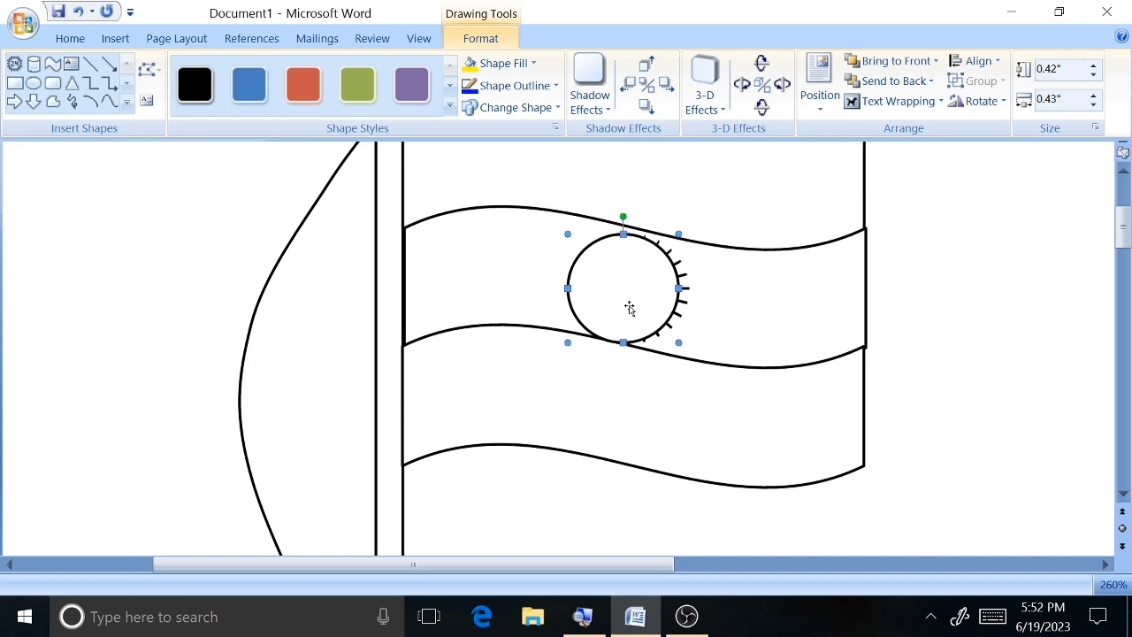
{"action": "key", "text": "Right"}
{"action": "key", "text": "Right"}
{"action": "key", "text": "Right"}
{"action": "key", "text": "Left"}
{"action": "key", "text": "Left"}
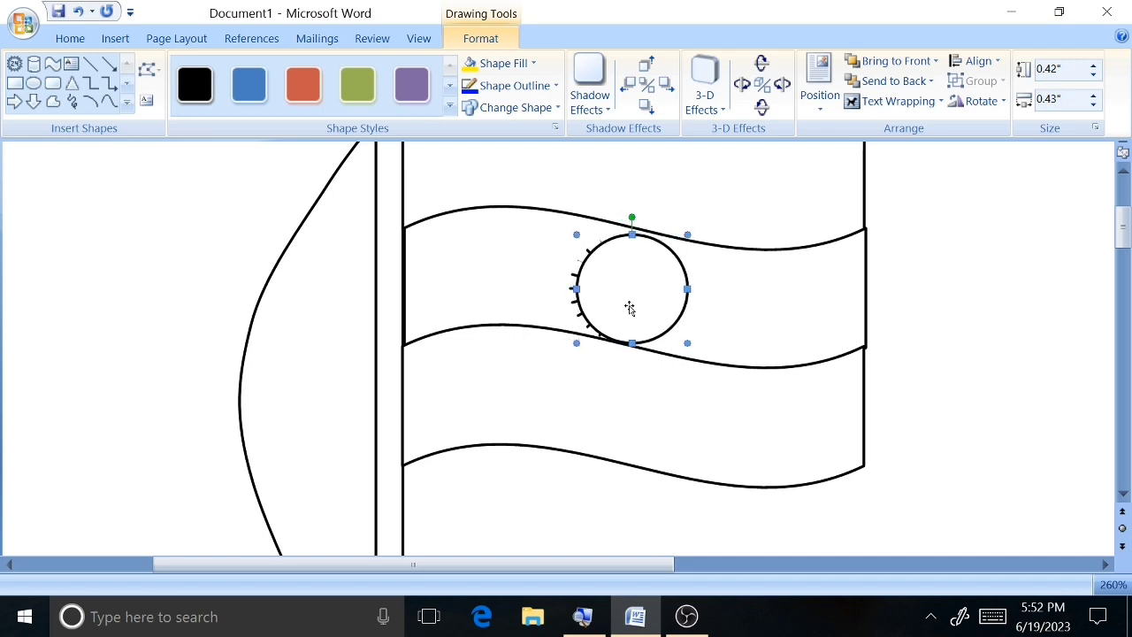
{"action": "key", "text": "Right"}
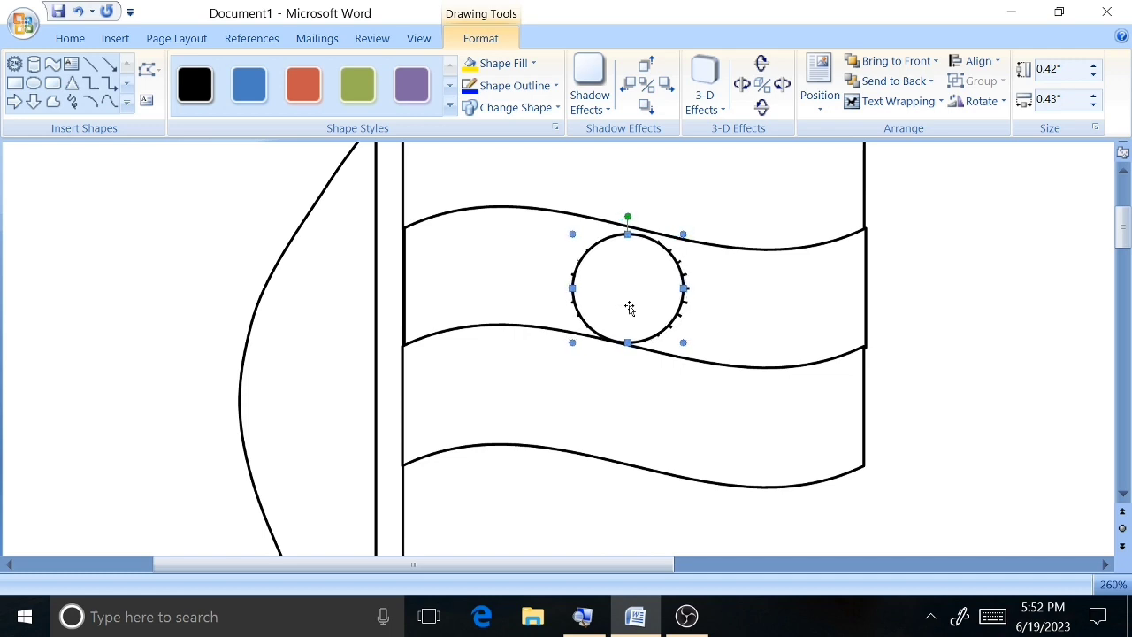
- Centre the circle on the star and set its fill to No Fill
{"action": "key", "text": "Left"}
{"action": "key", "text": "Right"}
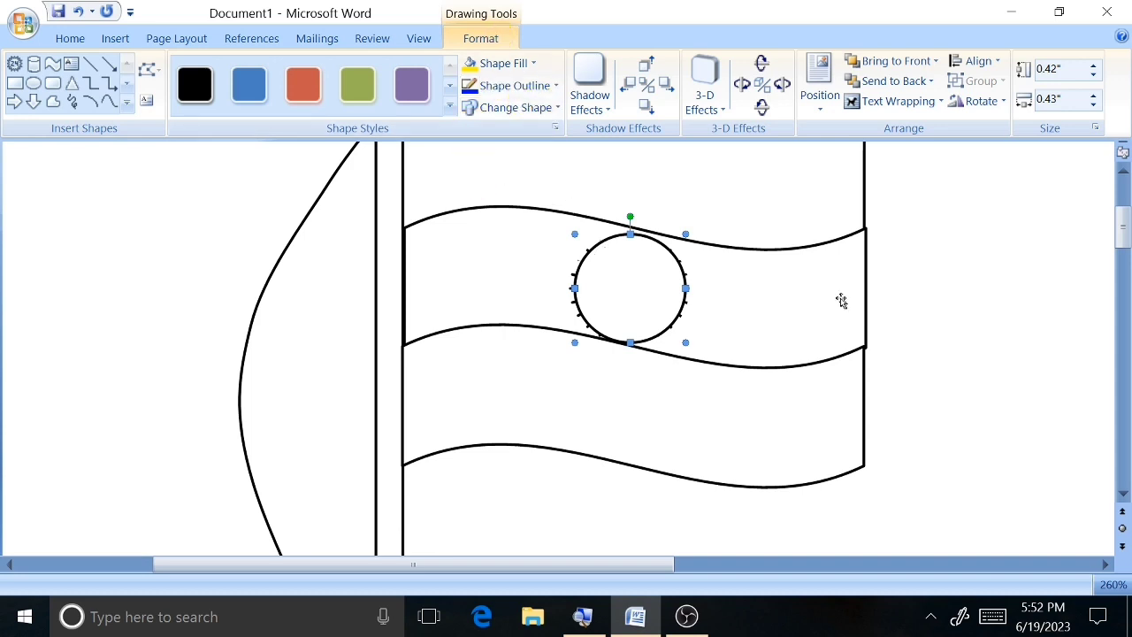
{"action": "left_click", "coordinate": [1031, 291]}
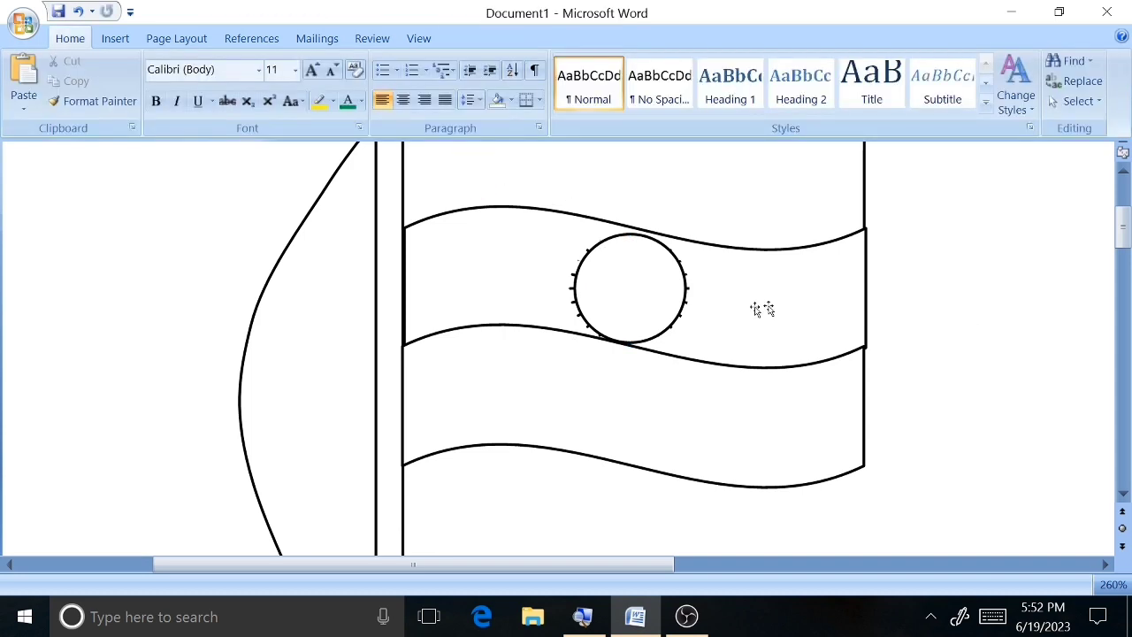
{"action": "left_click", "coordinate": [608, 289]}
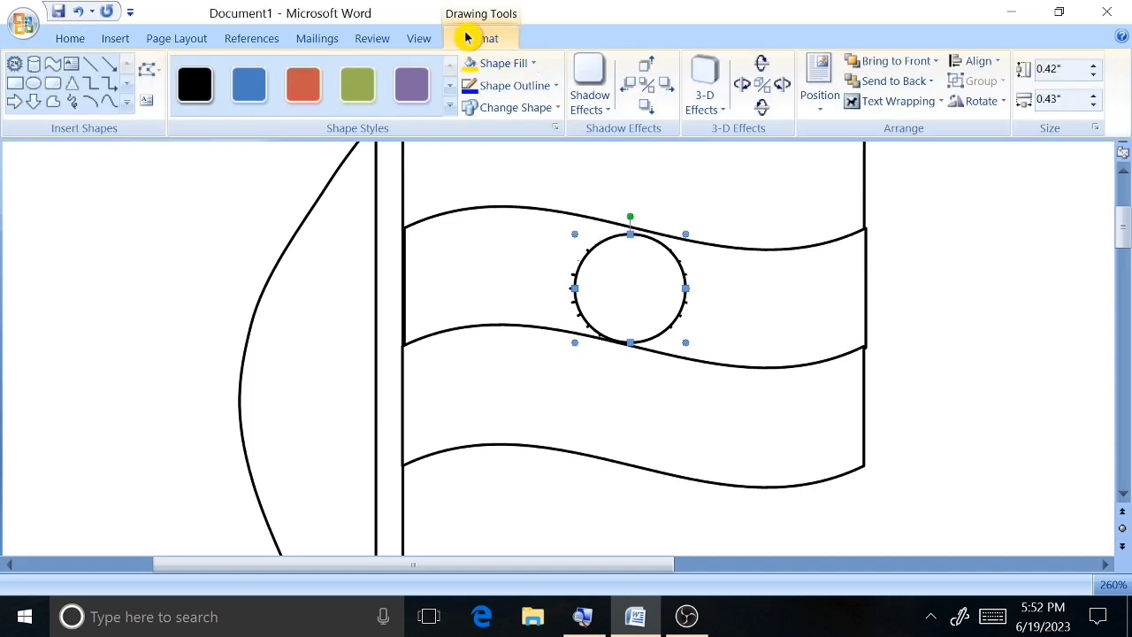
{"action": "left_click", "coordinate": [501, 63]}
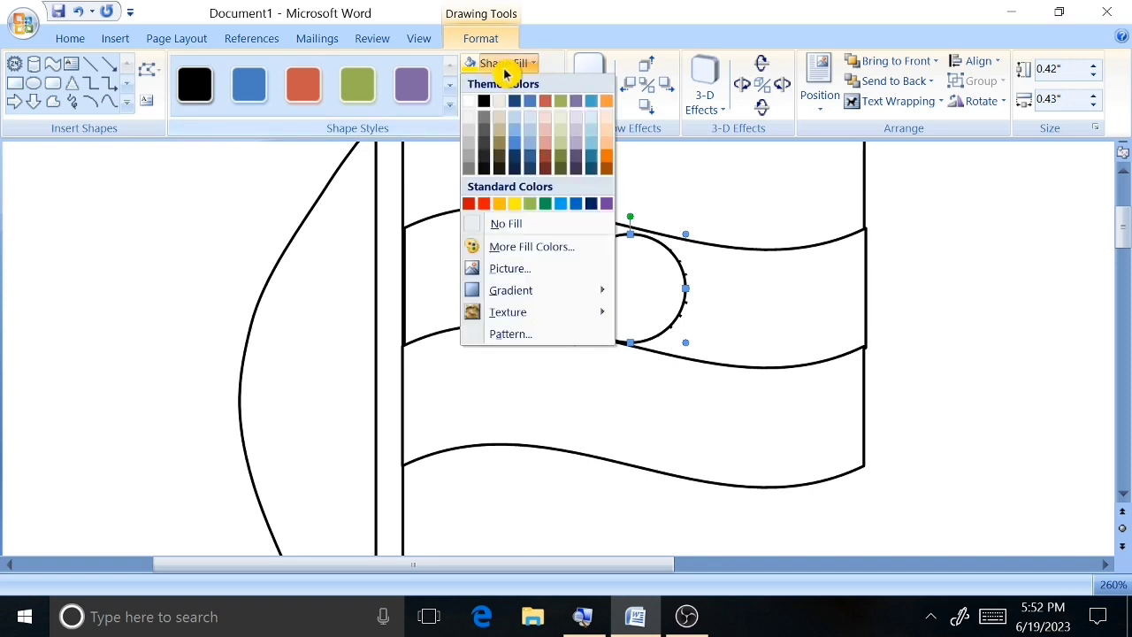
{"action": "left_click", "coordinate": [505, 227]}
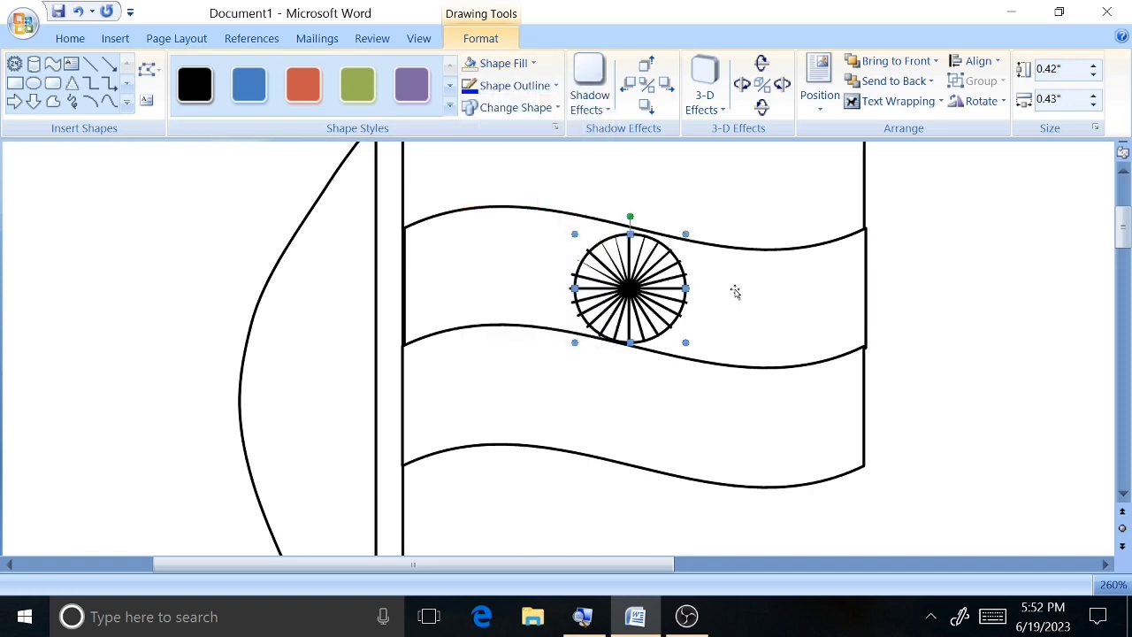
- Widen the circle to about 0.46" so it rims the star's rays
{"action": "left_click_drag", "start_coordinate": [685, 290], "coordinate": [687, 289]}
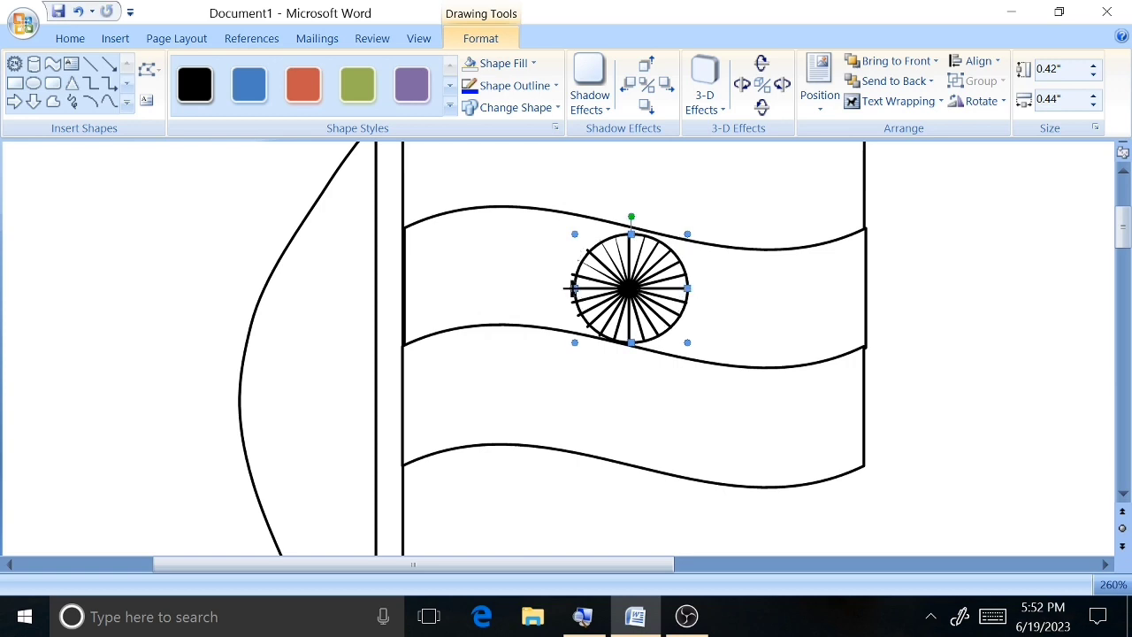
{"action": "left_click_drag", "start_coordinate": [574, 288], "coordinate": [568, 288]}
{"action": "left_click", "coordinate": [936, 281]}
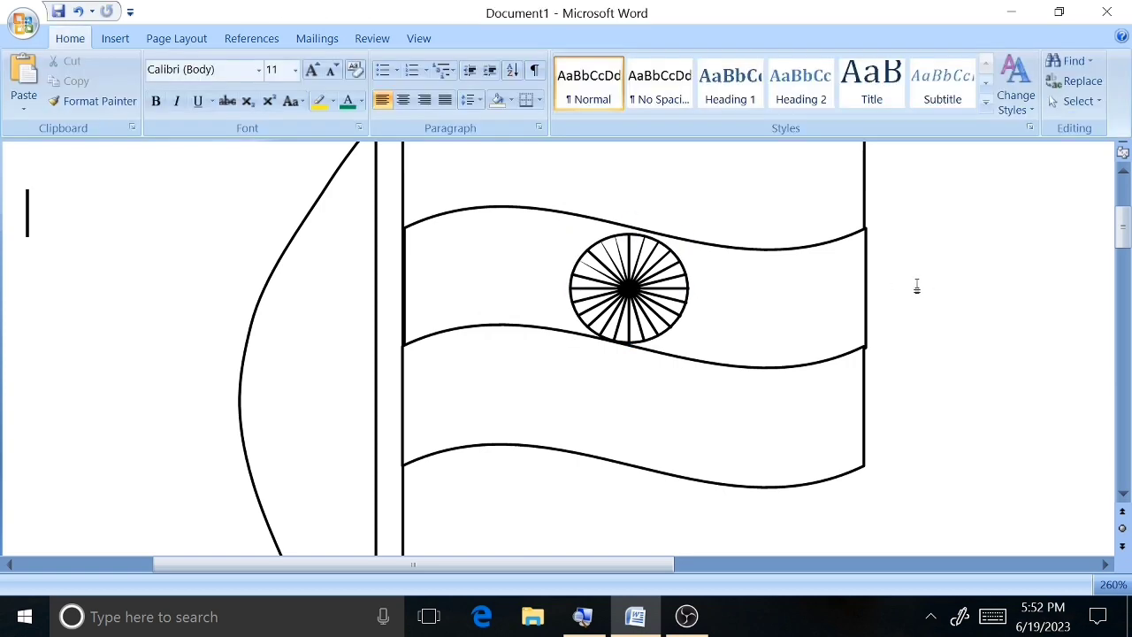
- Fill the flag's top stripe with red
{"action": "scroll", "coordinate": [768, 378], "scroll_direction": "down", "scroll_amount": 3, "text": "ctrl"}
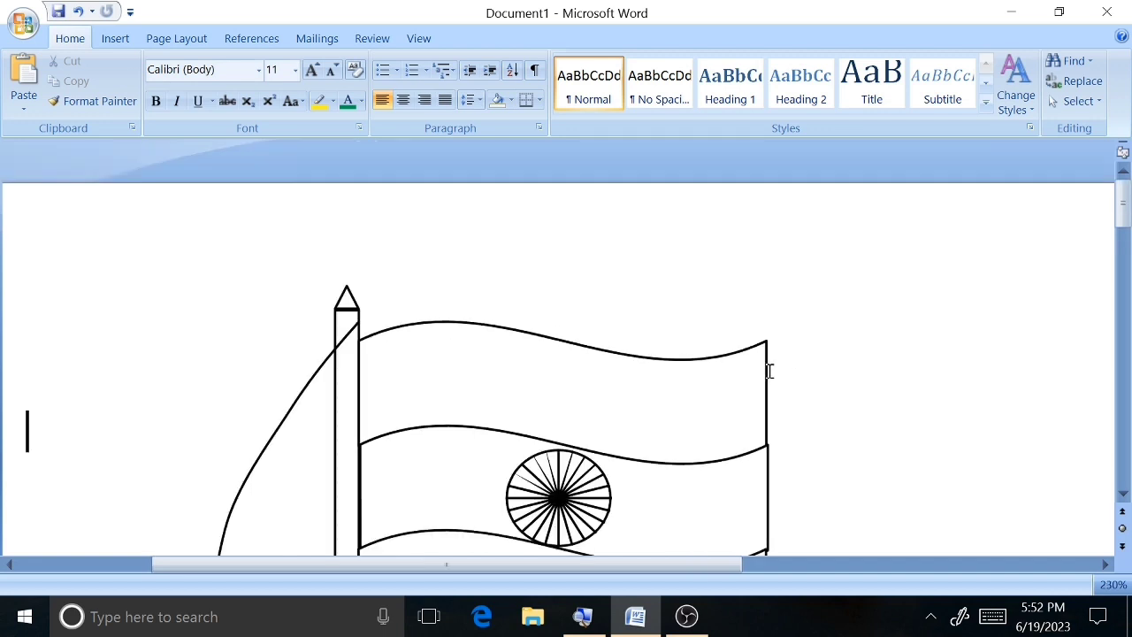
{"action": "scroll", "coordinate": [770, 375], "scroll_direction": "down", "scroll_amount": 4, "text": "ctrl"}
{"action": "scroll", "coordinate": [771, 372], "scroll_direction": "down", "scroll_amount": 4, "text": "ctrl"}
{"action": "scroll", "coordinate": [769, 371], "scroll_direction": "down", "scroll_amount": 7, "text": "ctrl"}
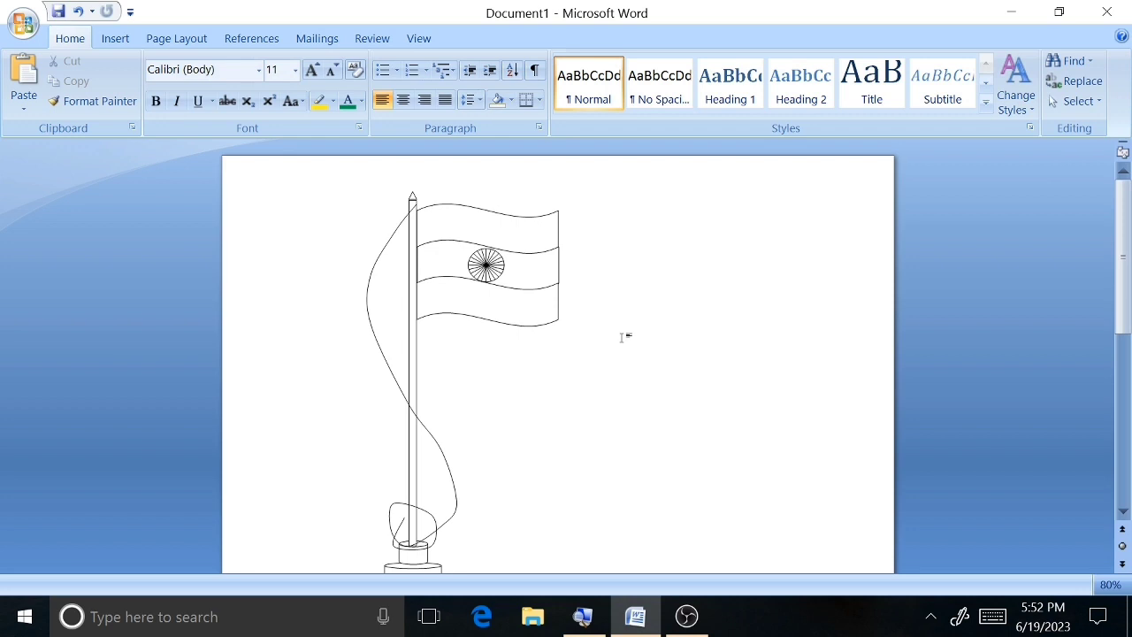
{"action": "scroll", "coordinate": [622, 337], "scroll_direction": "down", "scroll_amount": 2}
{"action": "scroll", "coordinate": [622, 337], "scroll_direction": "up", "scroll_amount": 1}
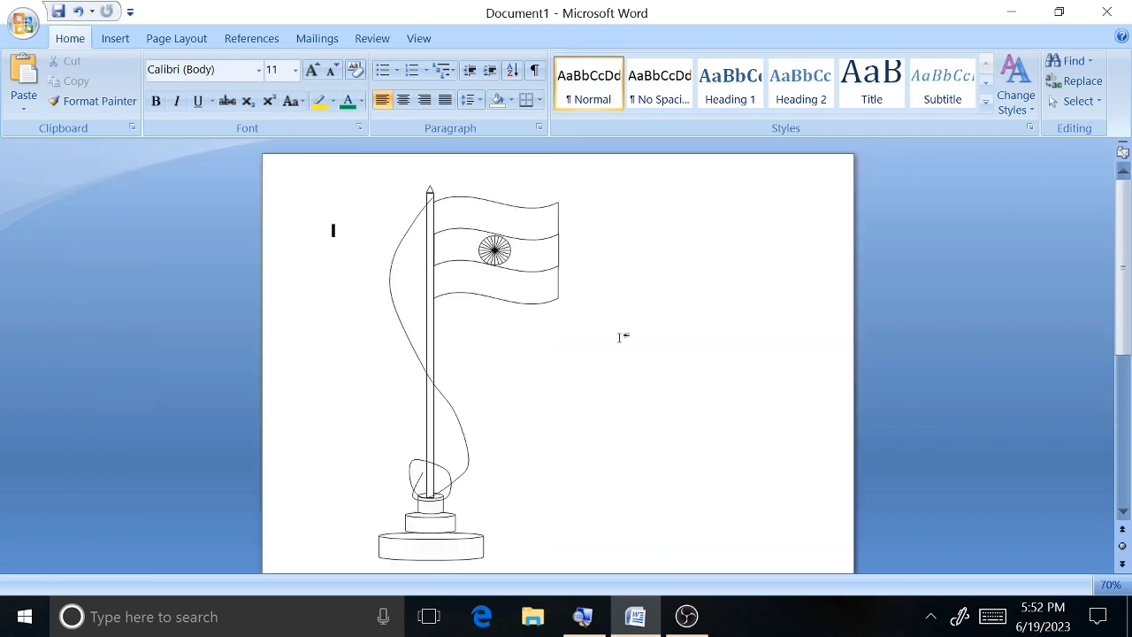
{"action": "left_click", "coordinate": [446, 219]}
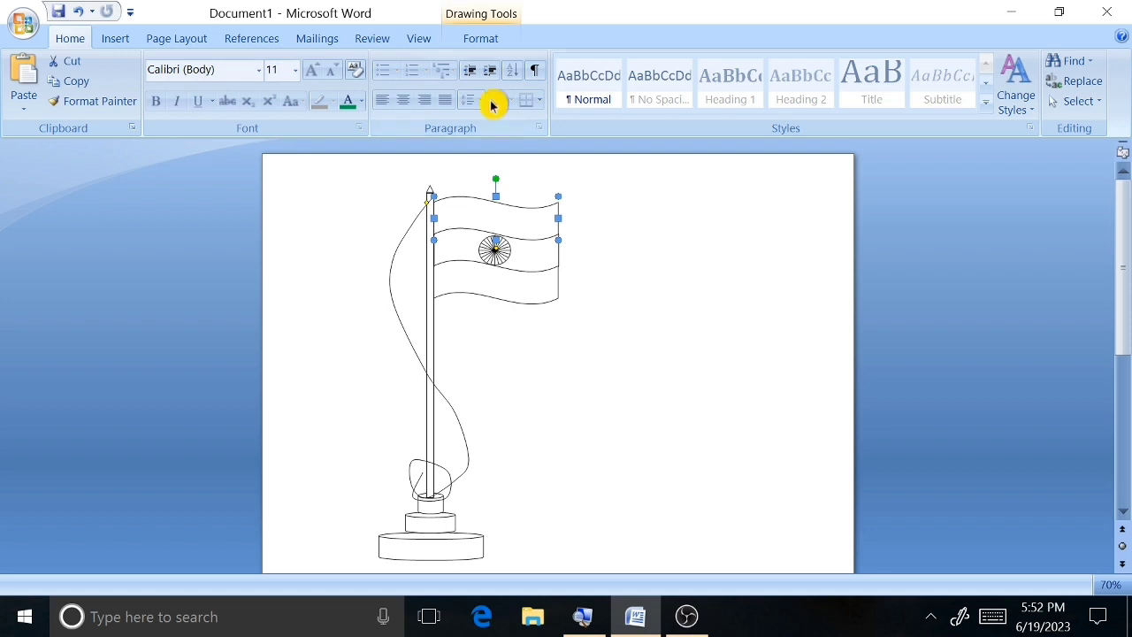
{"action": "left_click", "coordinate": [491, 38]}
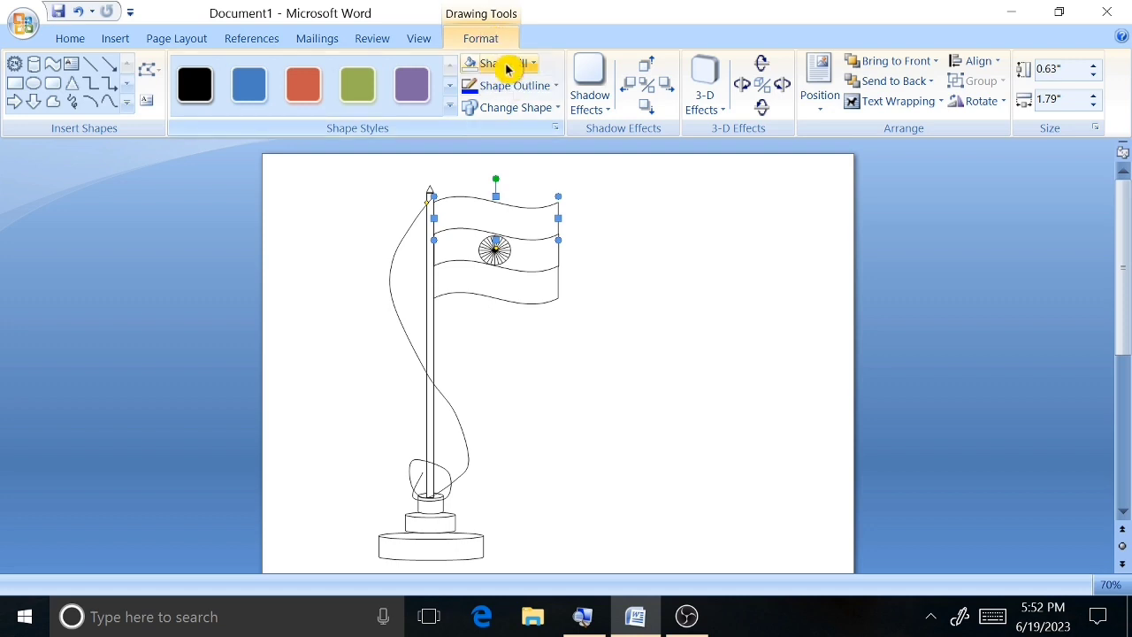
{"action": "left_click", "coordinate": [507, 69]}
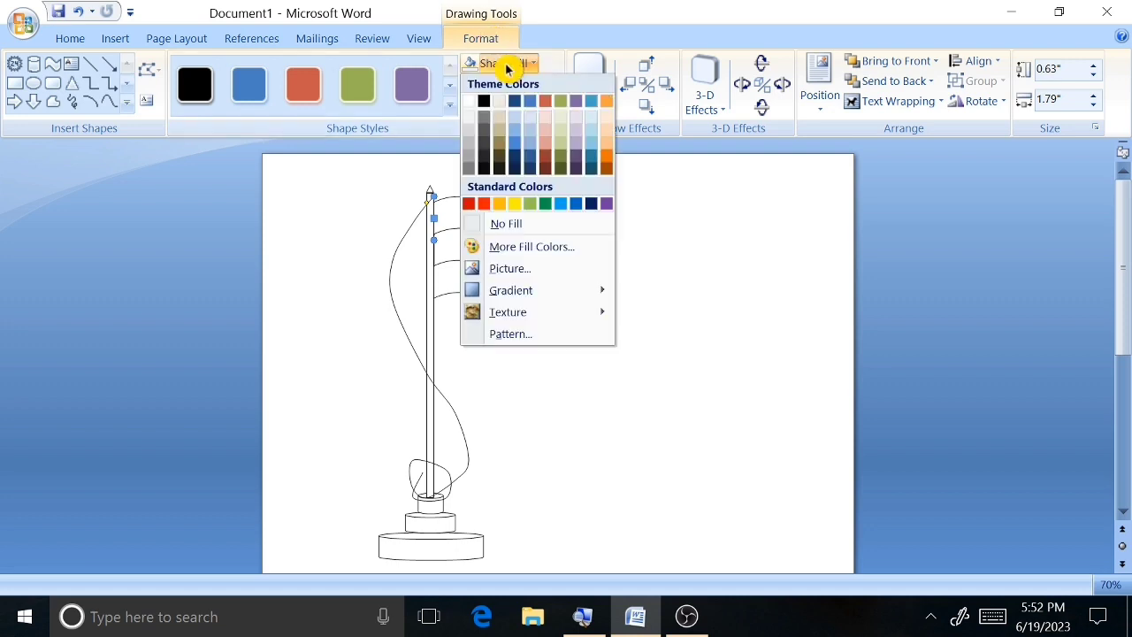
{"action": "left_click", "coordinate": [487, 213]}
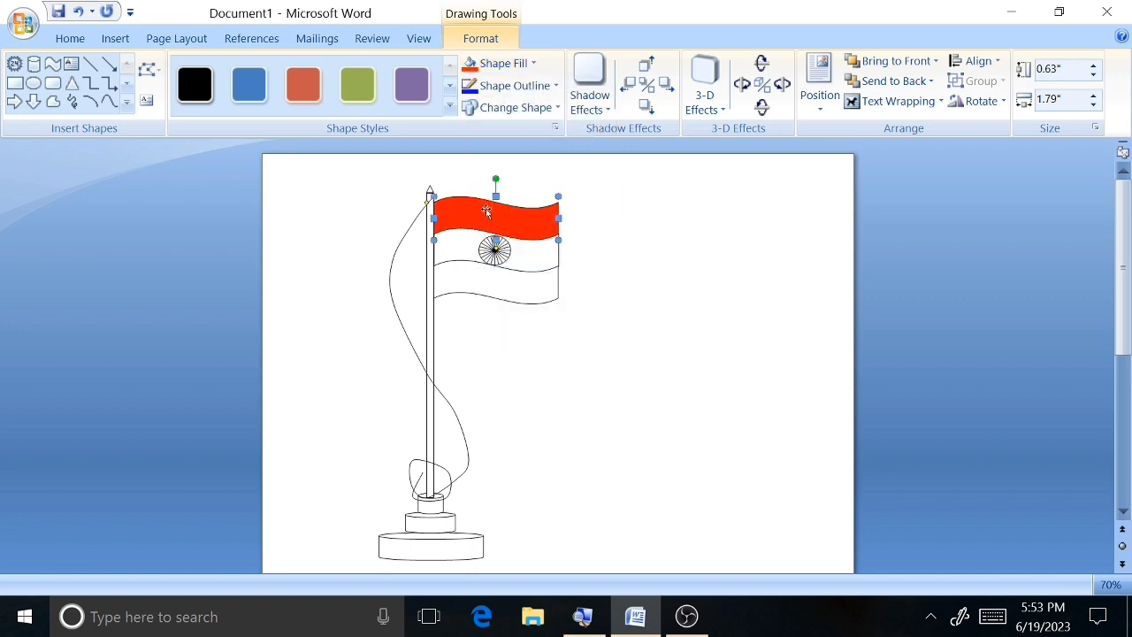
{"action": "left_click", "coordinate": [694, 210]}
- Leave the middle stripe as is and fill the lower stripe light green
{"action": "double_click", "coordinate": [495, 252]}
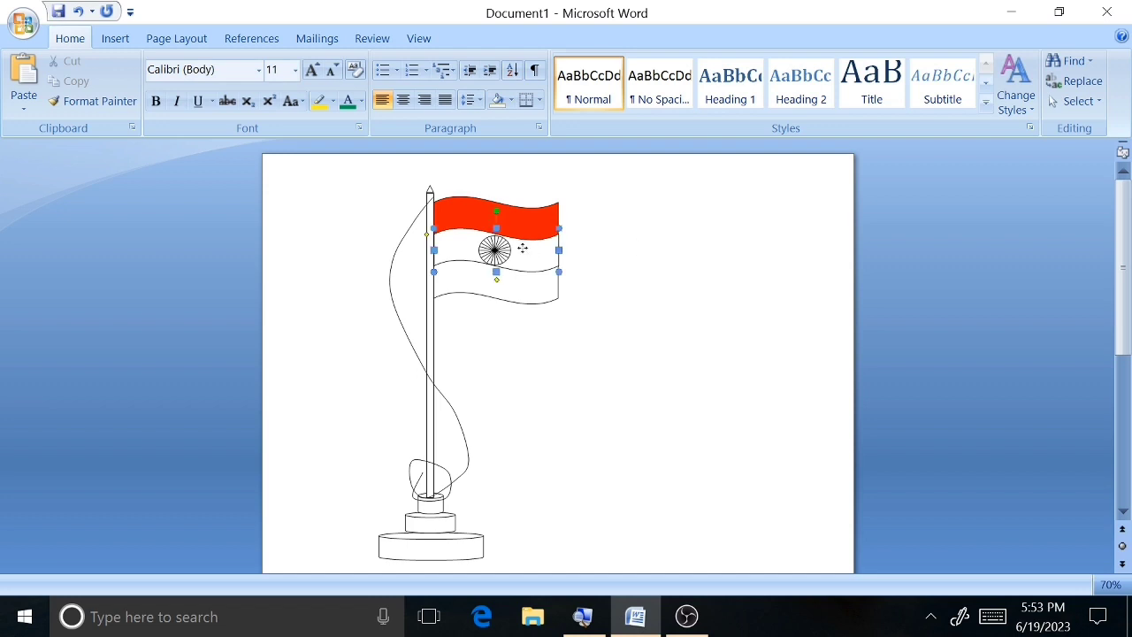
{"action": "left_click", "coordinate": [506, 64]}
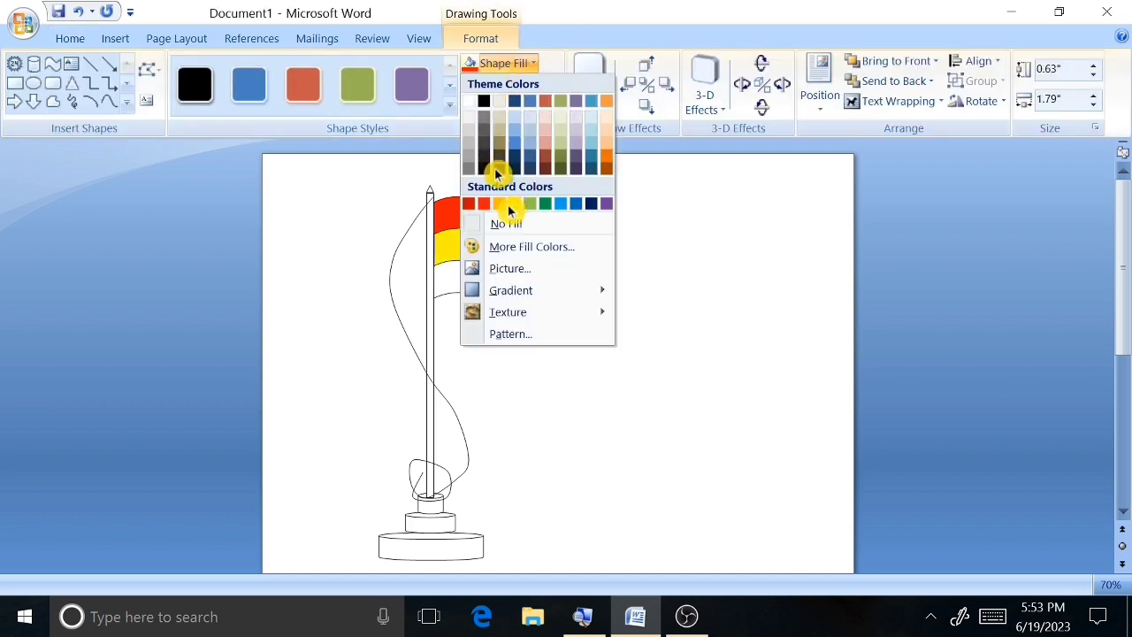
{"action": "left_click", "coordinate": [459, 105]}
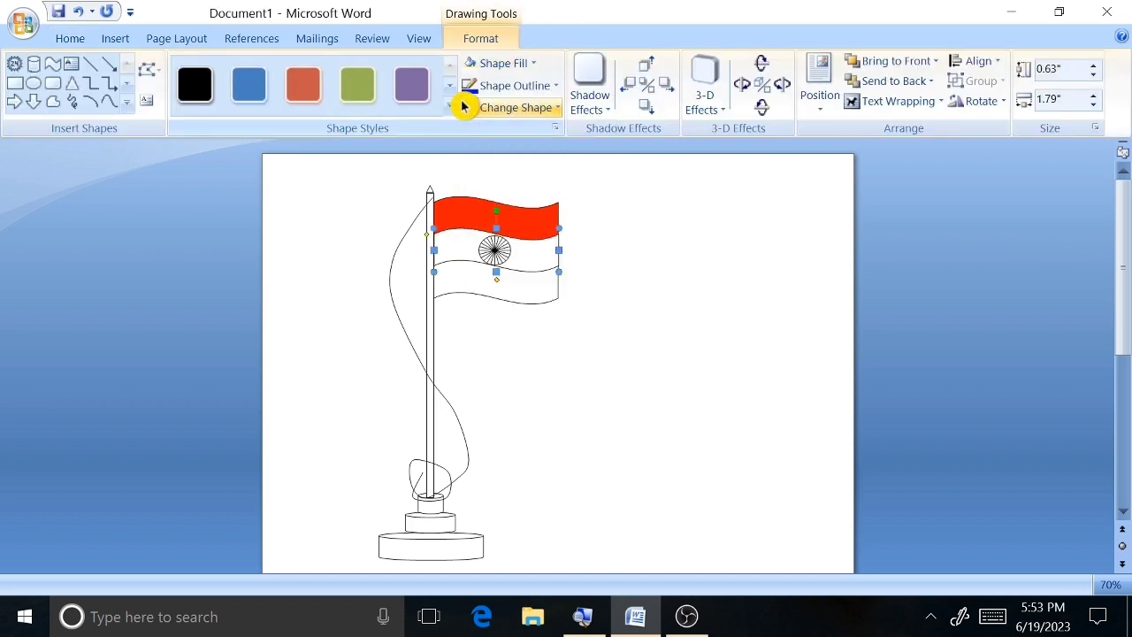
{"action": "left_click", "coordinate": [545, 296]}
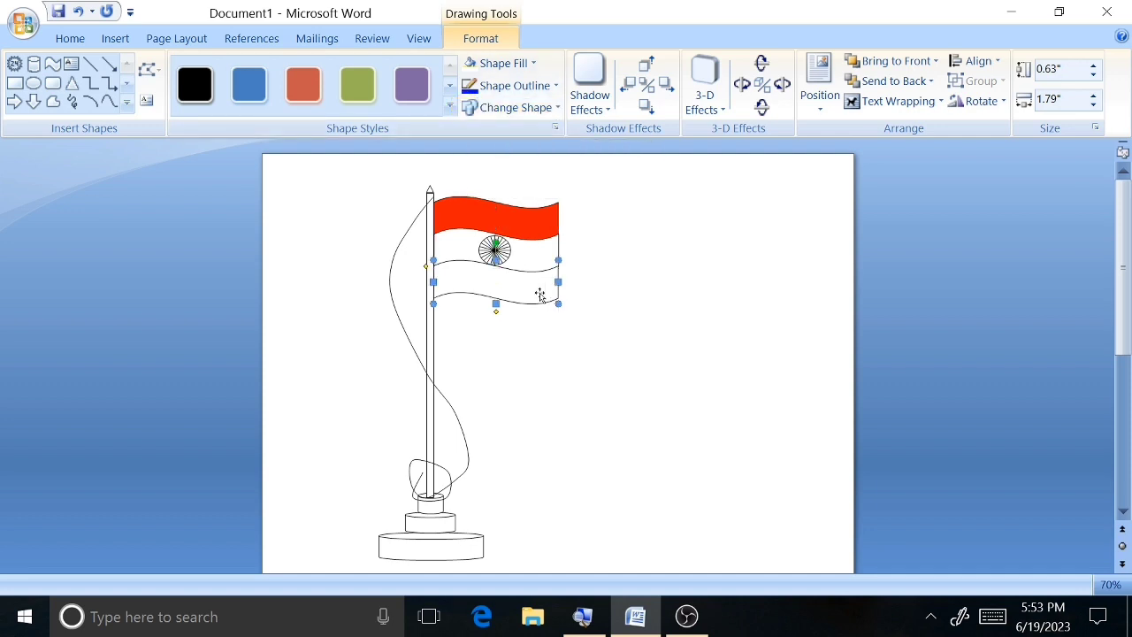
{"action": "left_click", "coordinate": [500, 63]}
{"action": "left_click", "coordinate": [524, 209]}
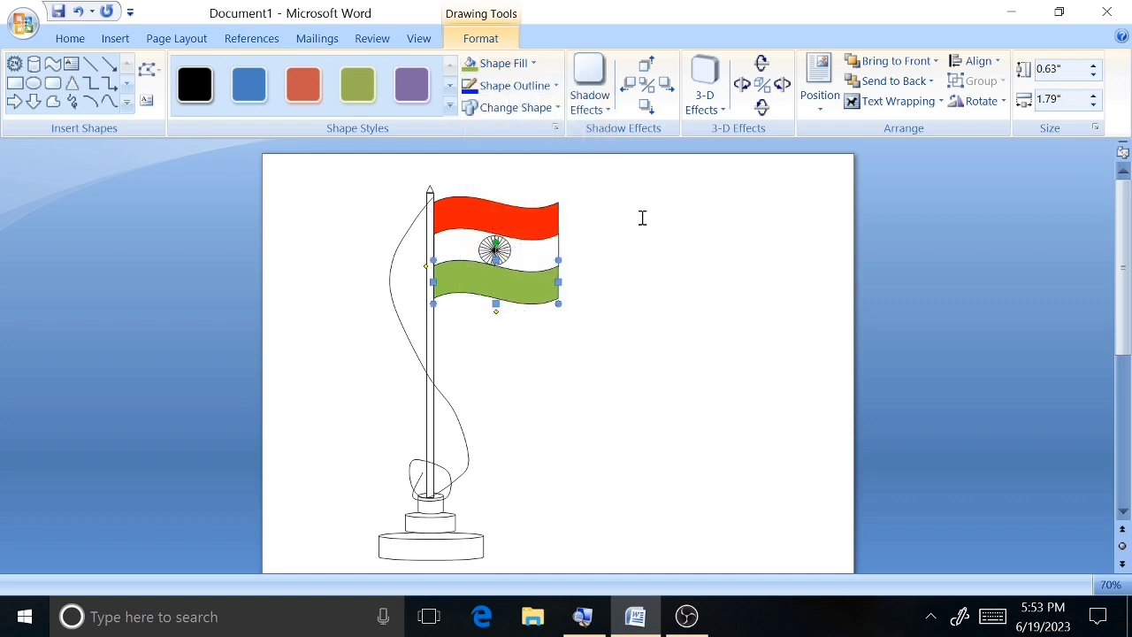
{"action": "left_click", "coordinate": [642, 218]}
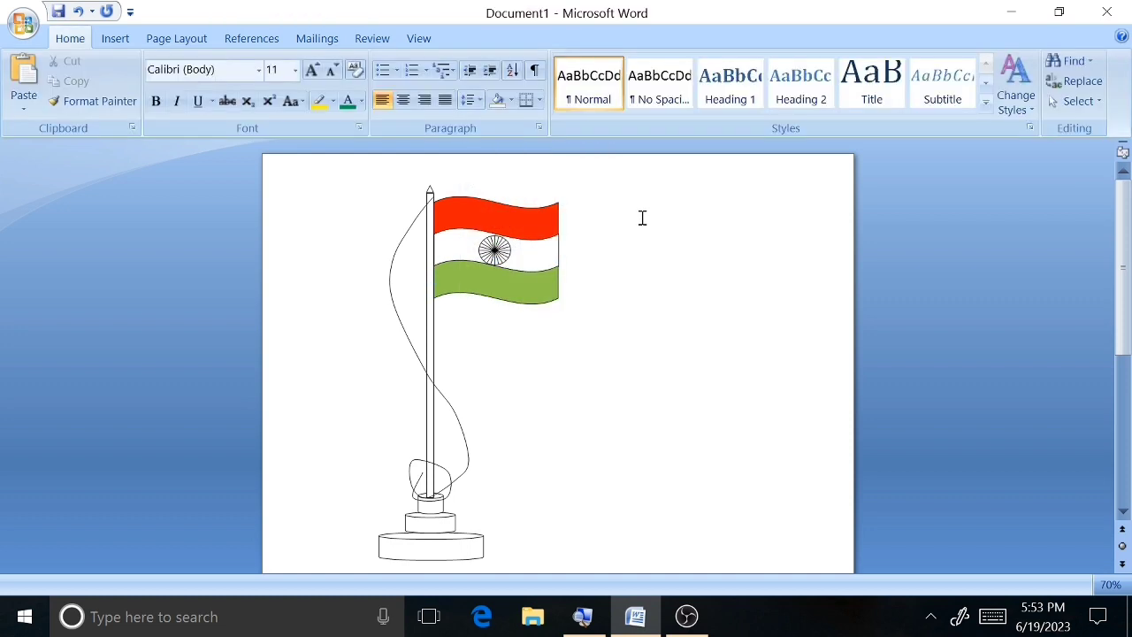
- Fill the flagpole and its pointed tip red
{"action": "left_click", "coordinate": [433, 189]}
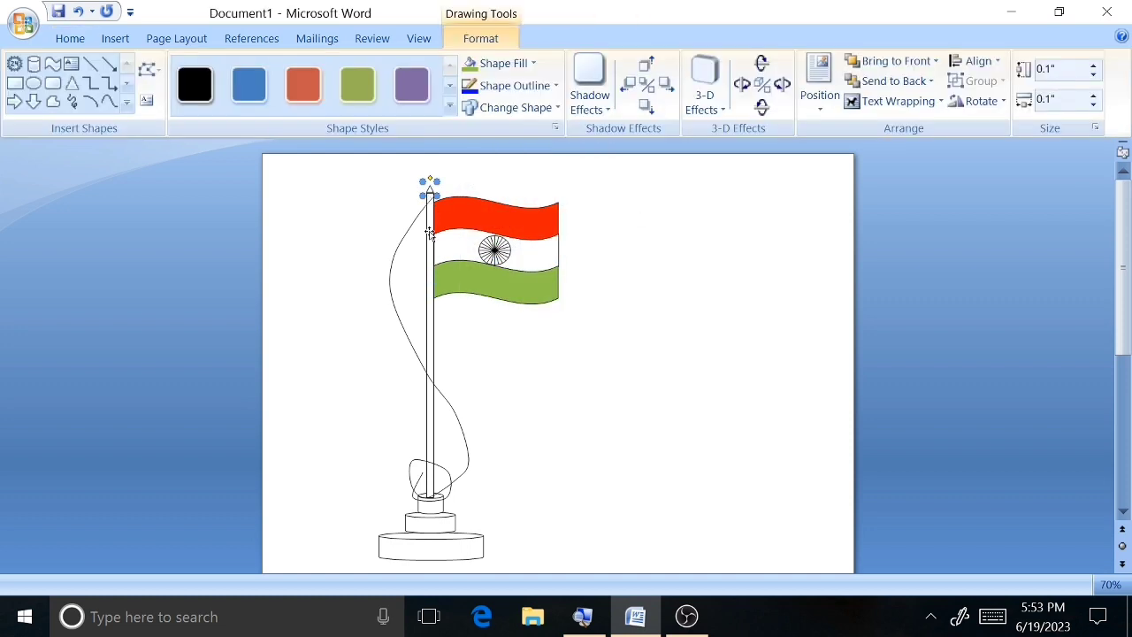
{"action": "left_click", "coordinate": [430, 232], "text": "shift"}
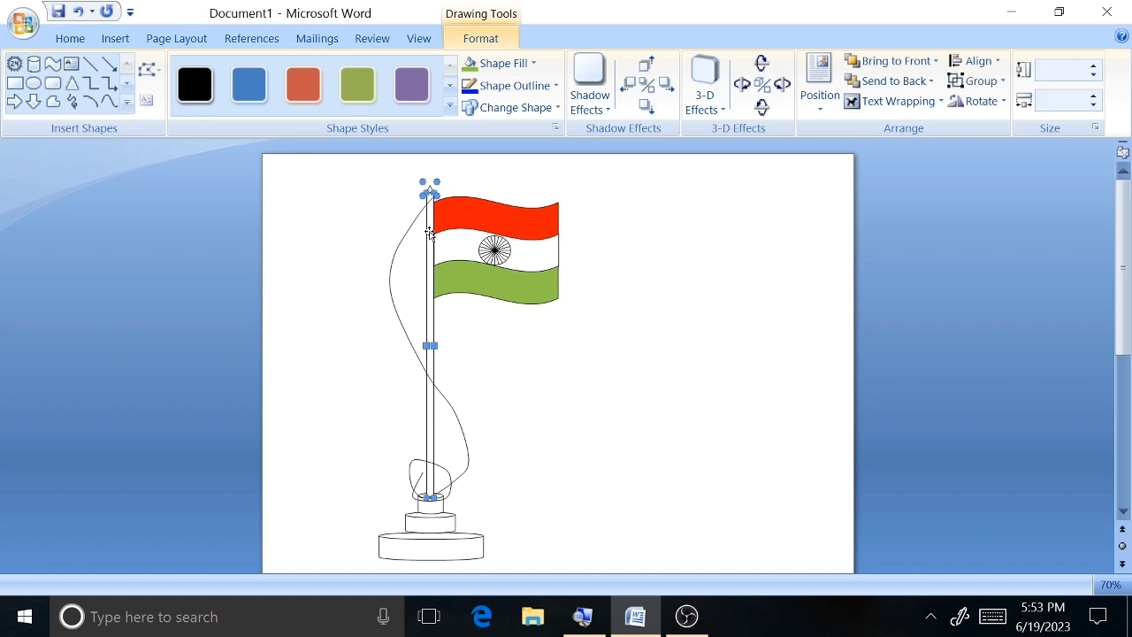
{"action": "left_click", "coordinate": [518, 64]}
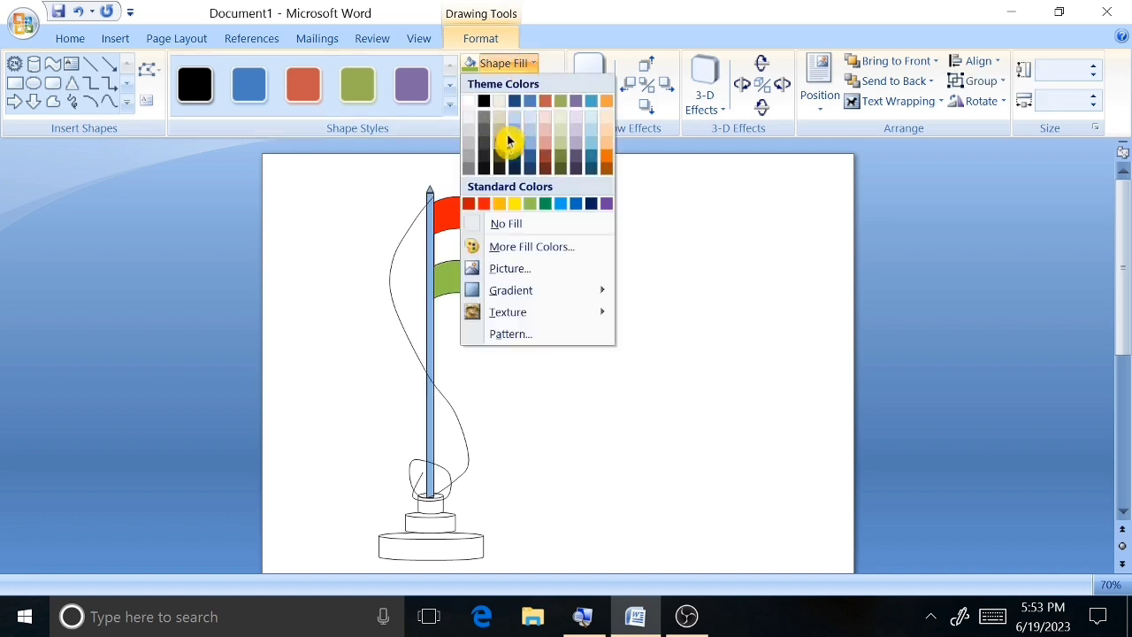
{"action": "left_click", "coordinate": [473, 205]}
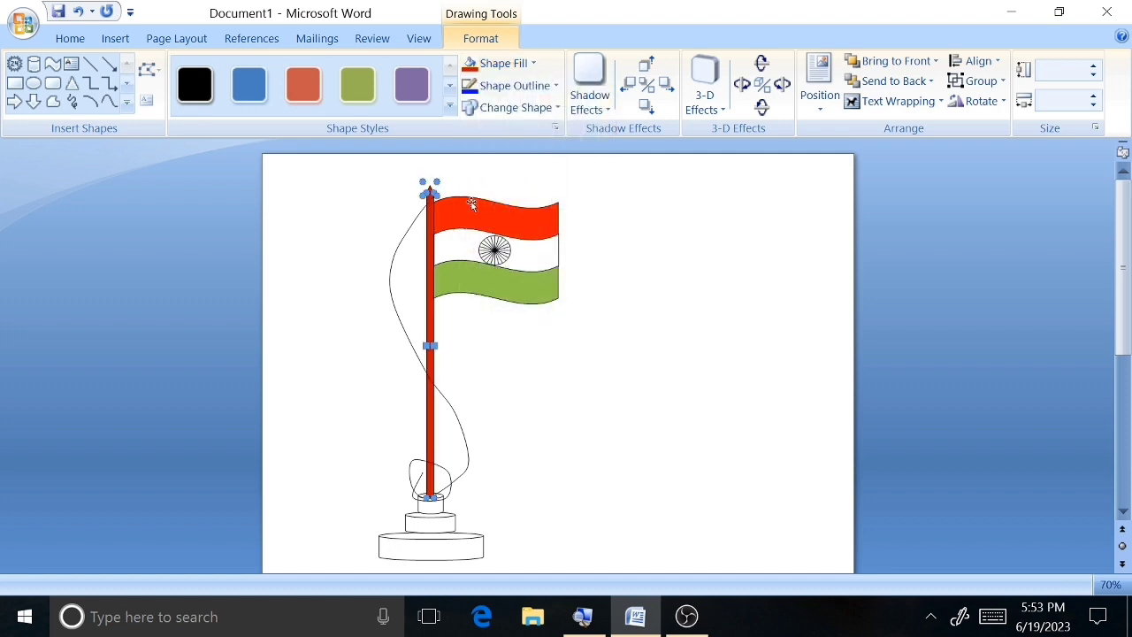
{"action": "left_click", "coordinate": [646, 239]}
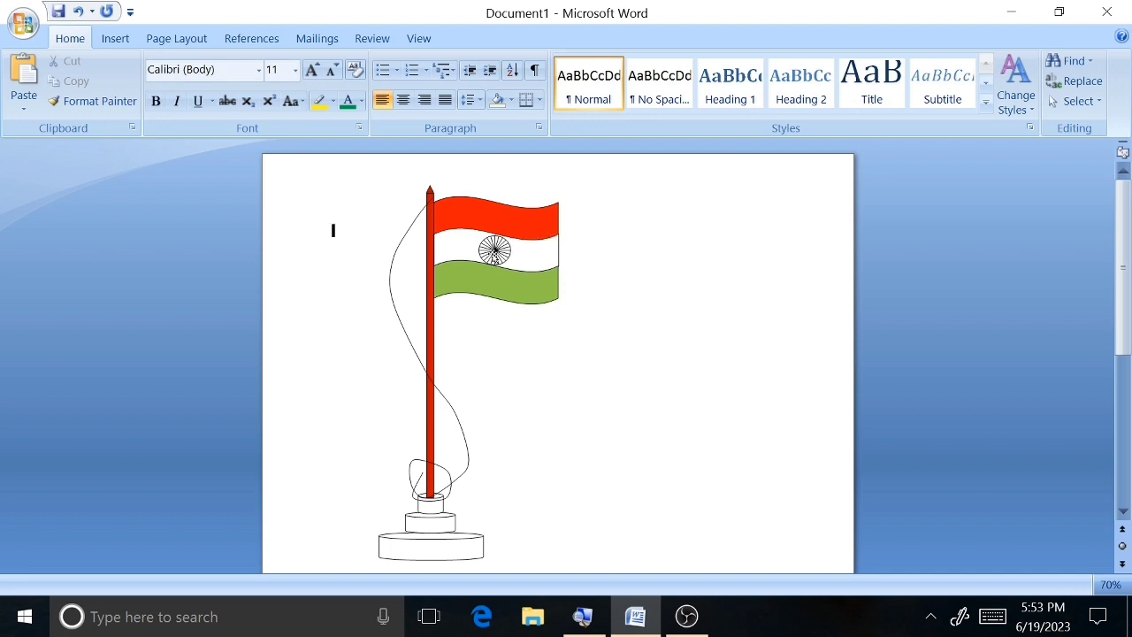
{"action": "left_click", "coordinate": [494, 256]}
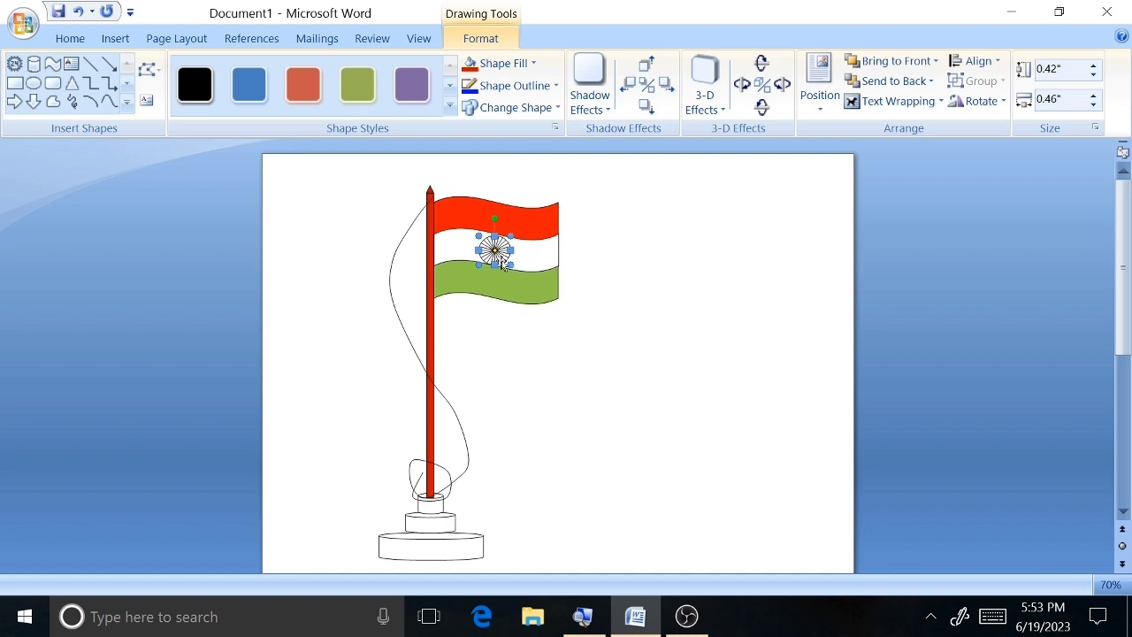
- Give the chakra circle and its spokes a dark blue outline
{"action": "scroll", "coordinate": [510, 316], "scroll_direction": "up", "scroll_amount": 13, "text": "ctrl"}
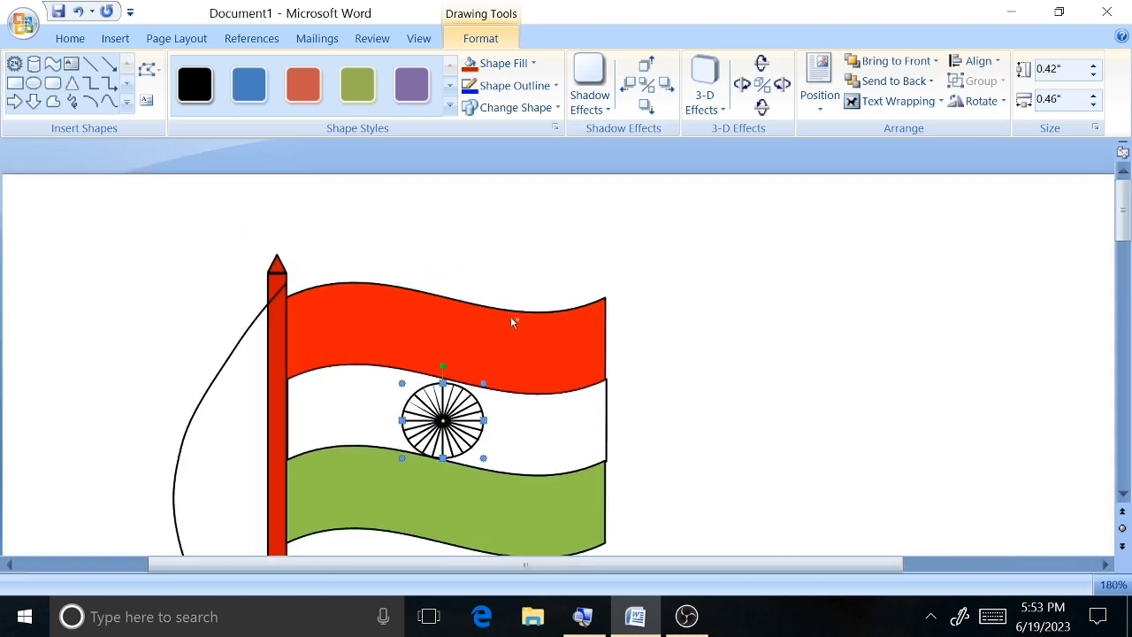
{"action": "scroll", "coordinate": [469, 456], "scroll_direction": "up", "scroll_amount": 1, "text": "ctrl"}
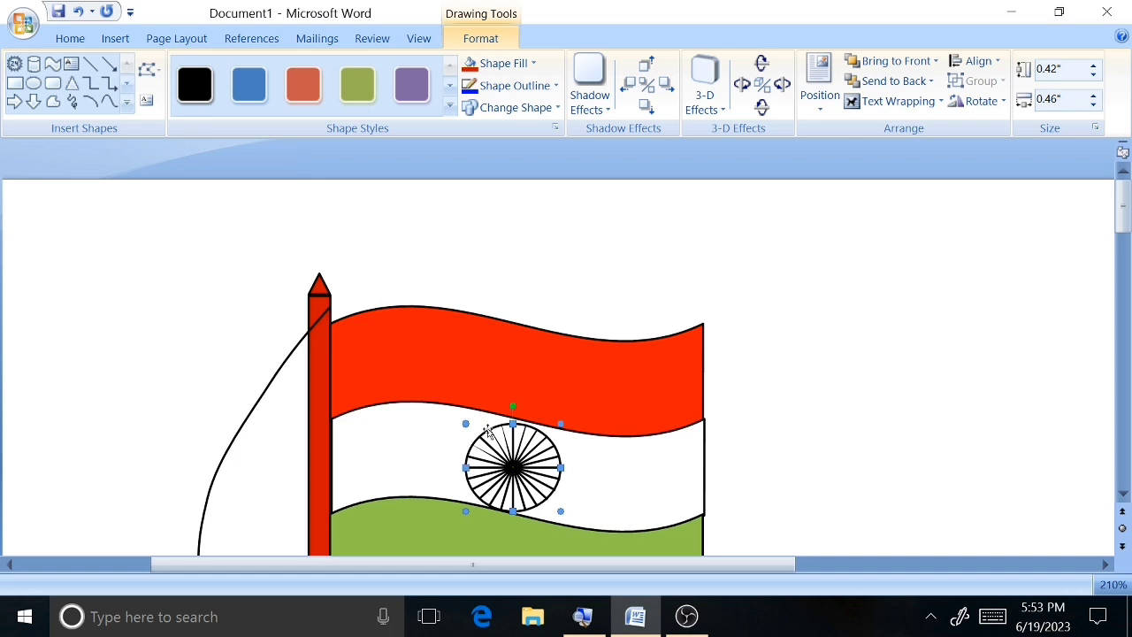
{"action": "left_click", "coordinate": [489, 430], "text": "shift"}
{"action": "left_click", "coordinate": [498, 455]}
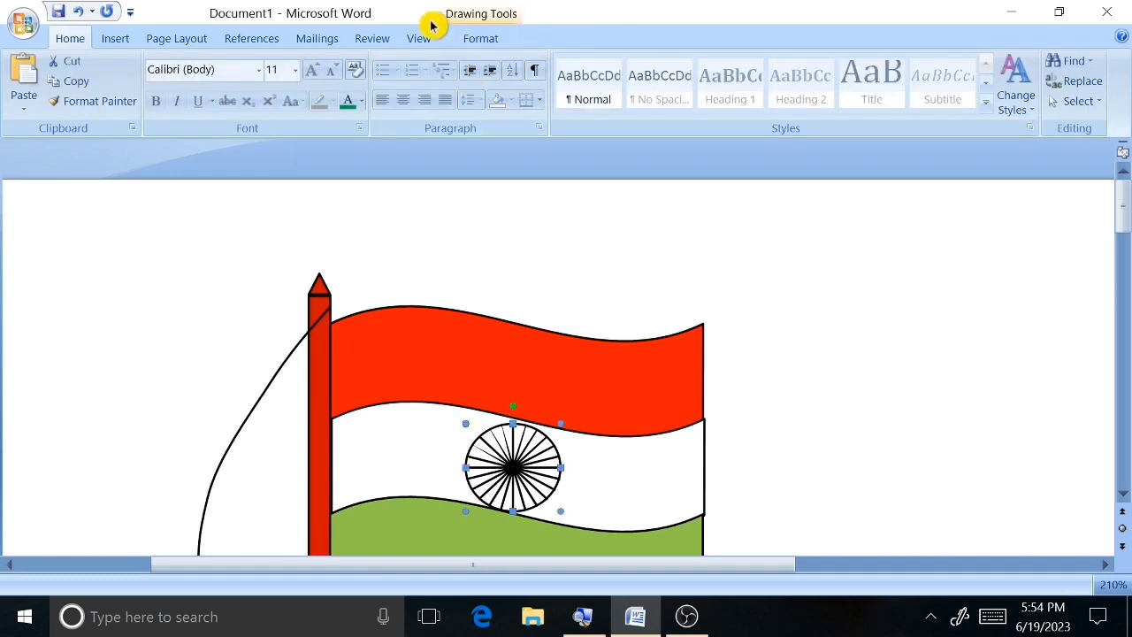
{"action": "left_click", "coordinate": [482, 39]}
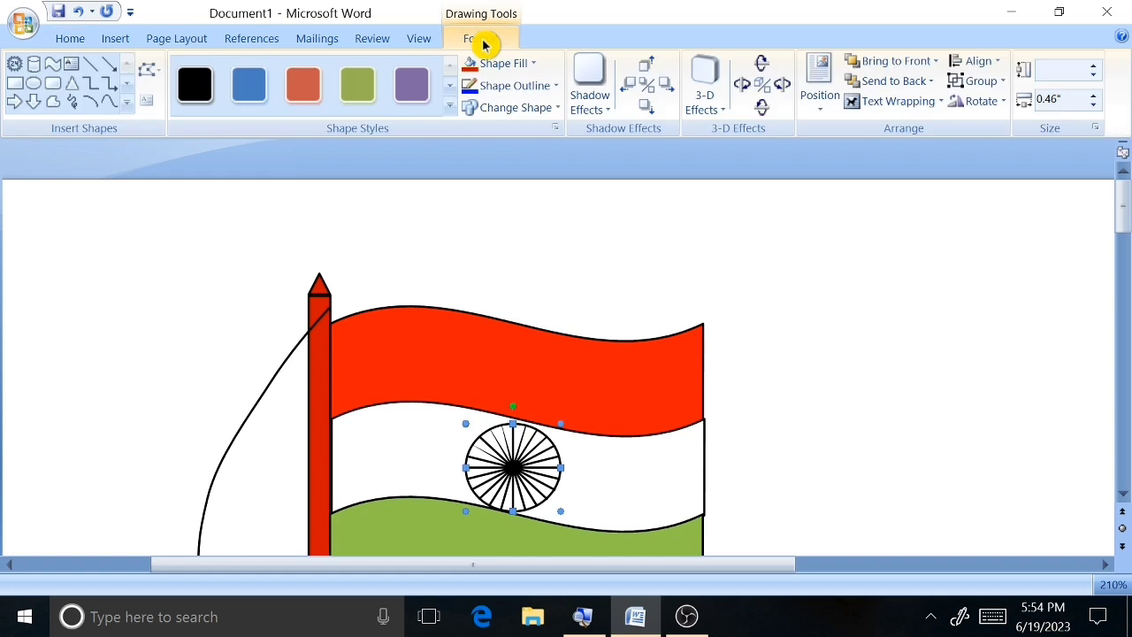
{"action": "left_click", "coordinate": [512, 85]}
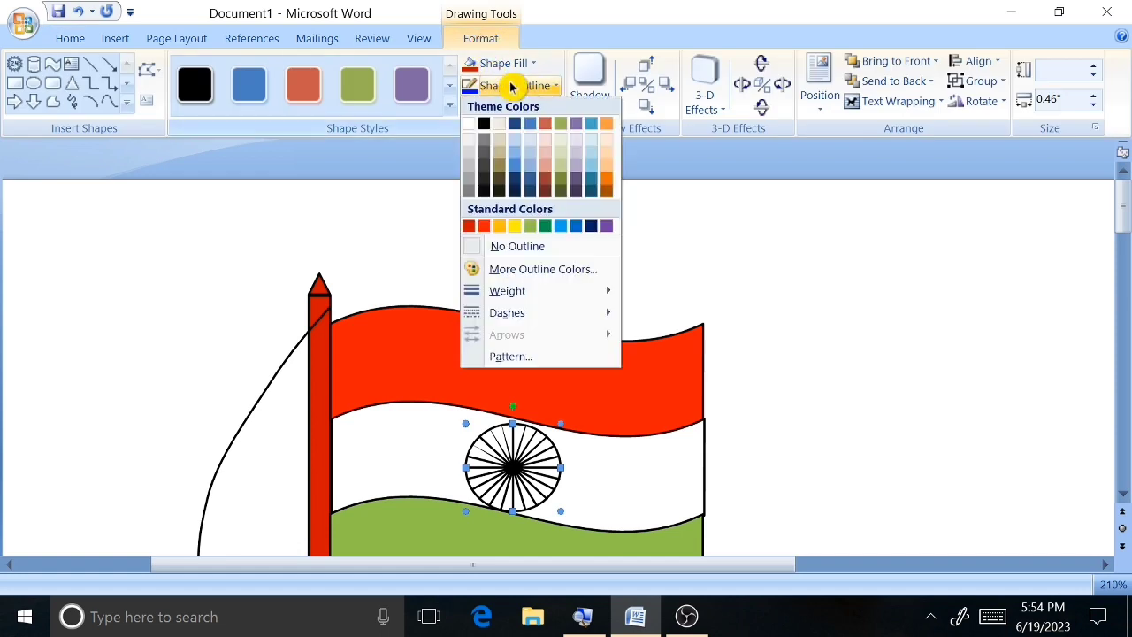
{"action": "left_click", "coordinate": [597, 229]}
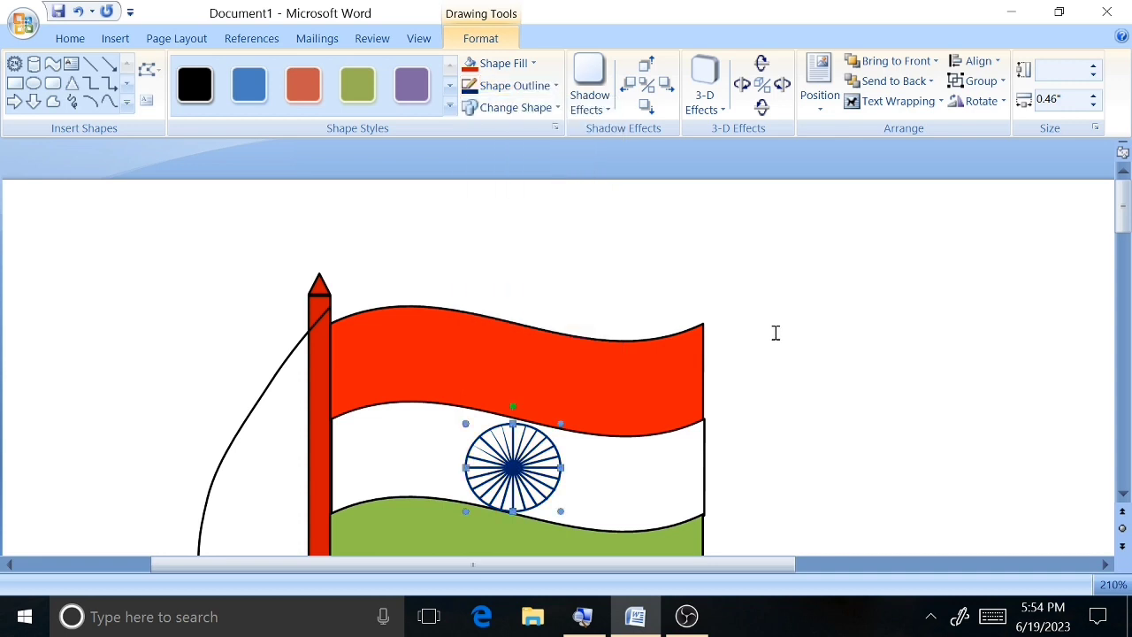
{"action": "scroll", "coordinate": [769, 317], "scroll_direction": "down", "scroll_amount": 5}
{"action": "scroll", "coordinate": [770, 318], "scroll_direction": "down", "scroll_amount": 4}
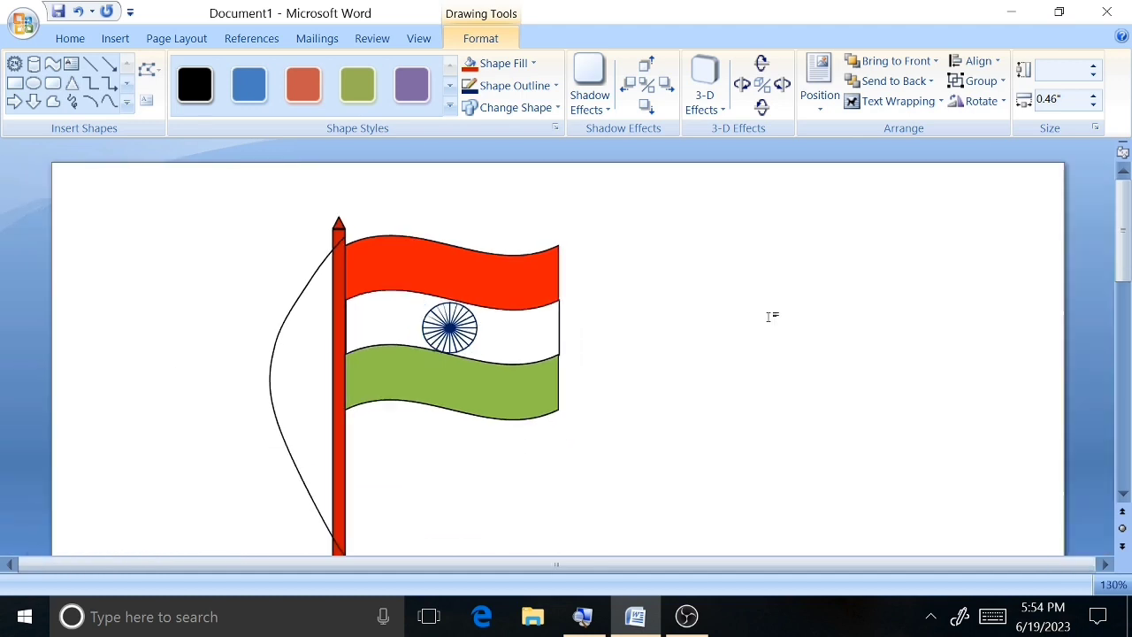
{"action": "scroll", "coordinate": [769, 320], "scroll_direction": "down", "scroll_amount": 3}
- Fill the small socket at the pole's foot red
{"action": "scroll", "coordinate": [770, 322], "scroll_direction": "down", "scroll_amount": 2}
{"action": "left_click", "coordinate": [770, 323]}
{"action": "scroll", "coordinate": [770, 323], "scroll_direction": "up", "scroll_amount": 3}
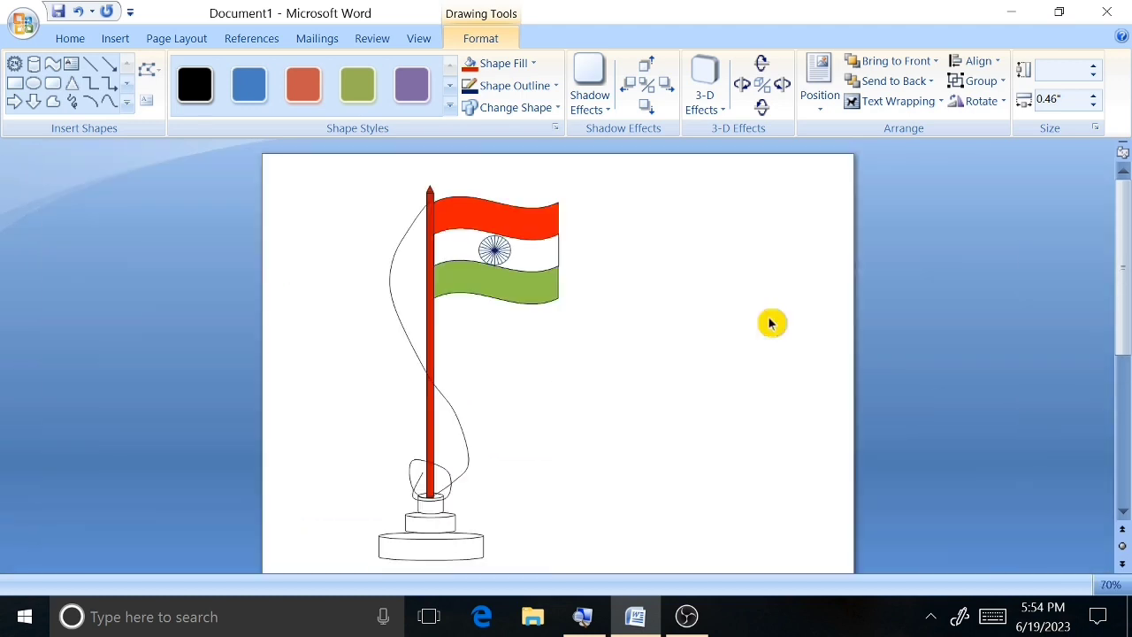
{"action": "scroll", "coordinate": [504, 256], "scroll_direction": "down", "scroll_amount": 10}
{"action": "left_click", "coordinate": [472, 222]}
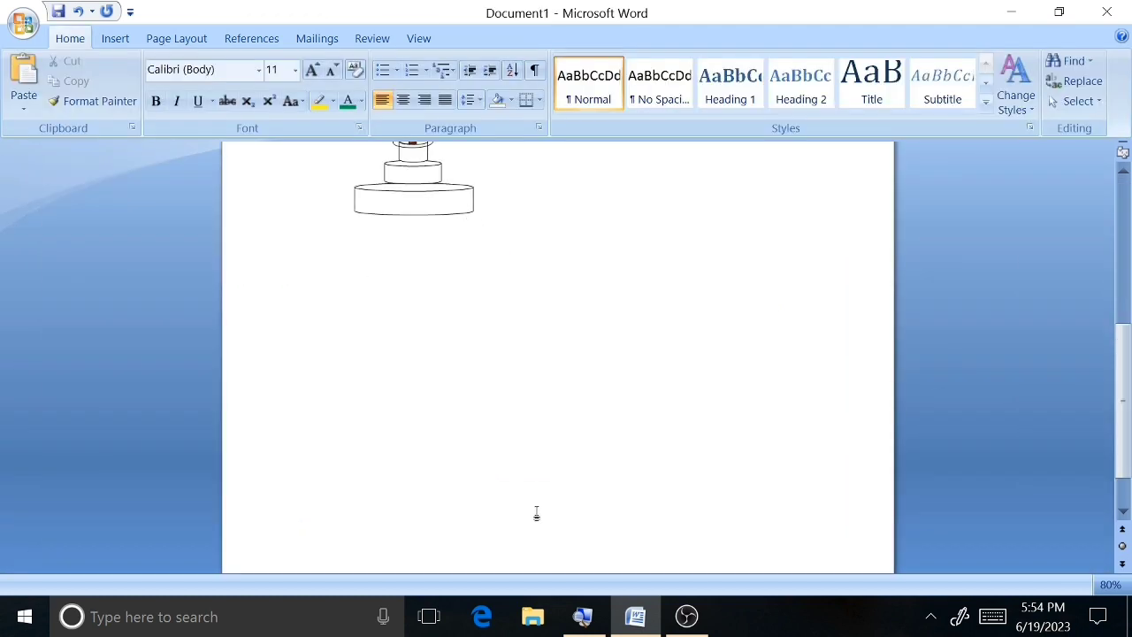
{"action": "scroll", "coordinate": [536, 512], "scroll_direction": "down", "scroll_amount": 3}
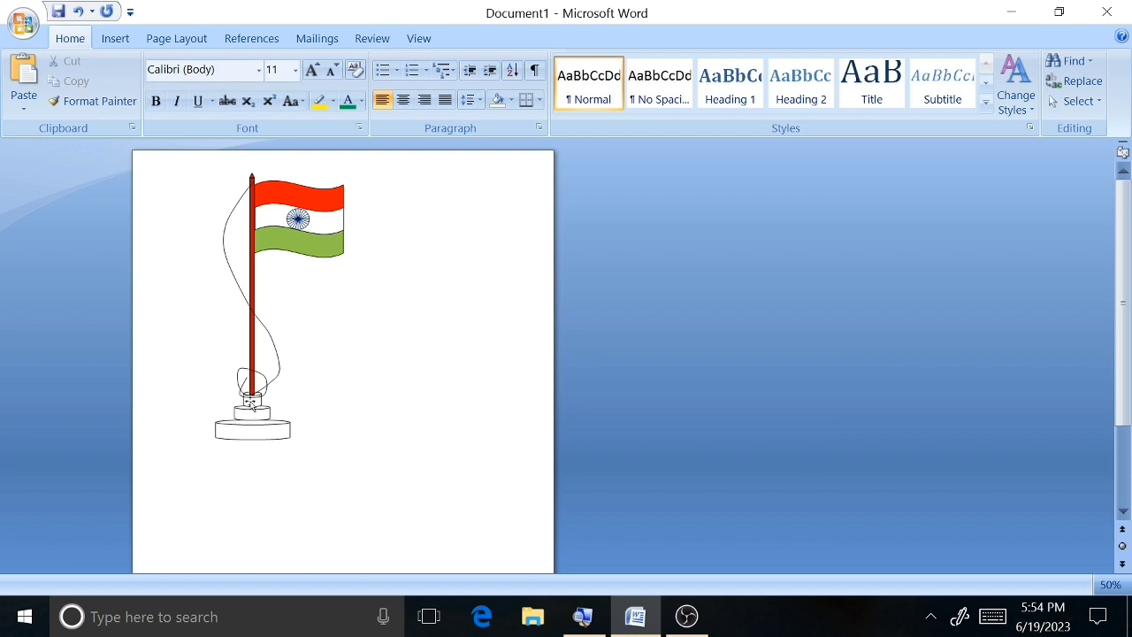
{"action": "left_click", "coordinate": [251, 402]}
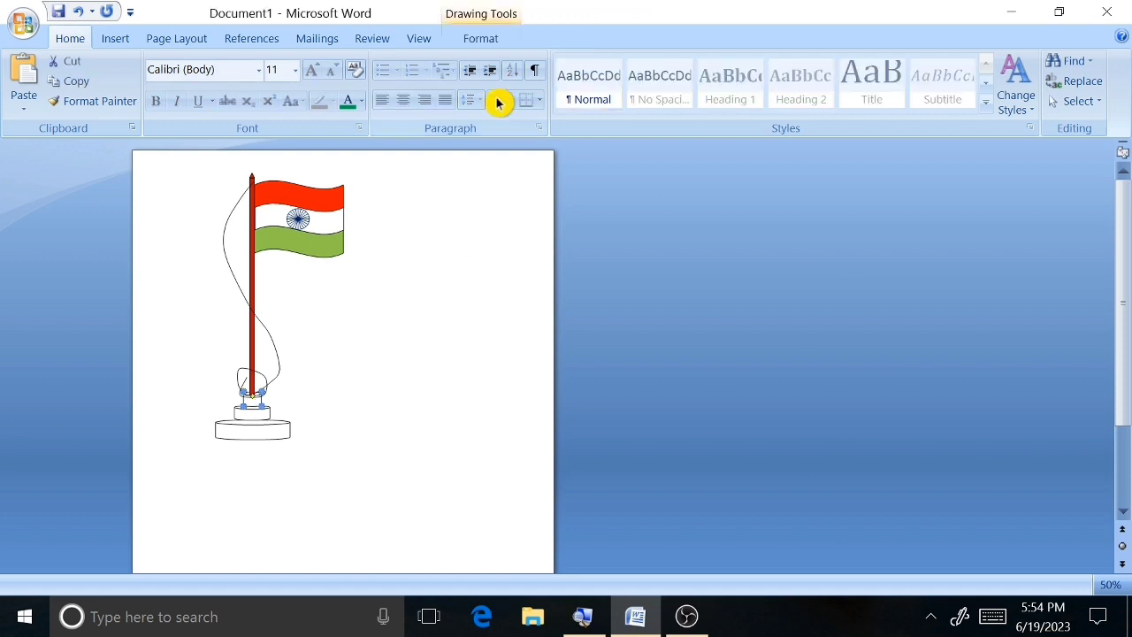
{"action": "left_click", "coordinate": [473, 37]}
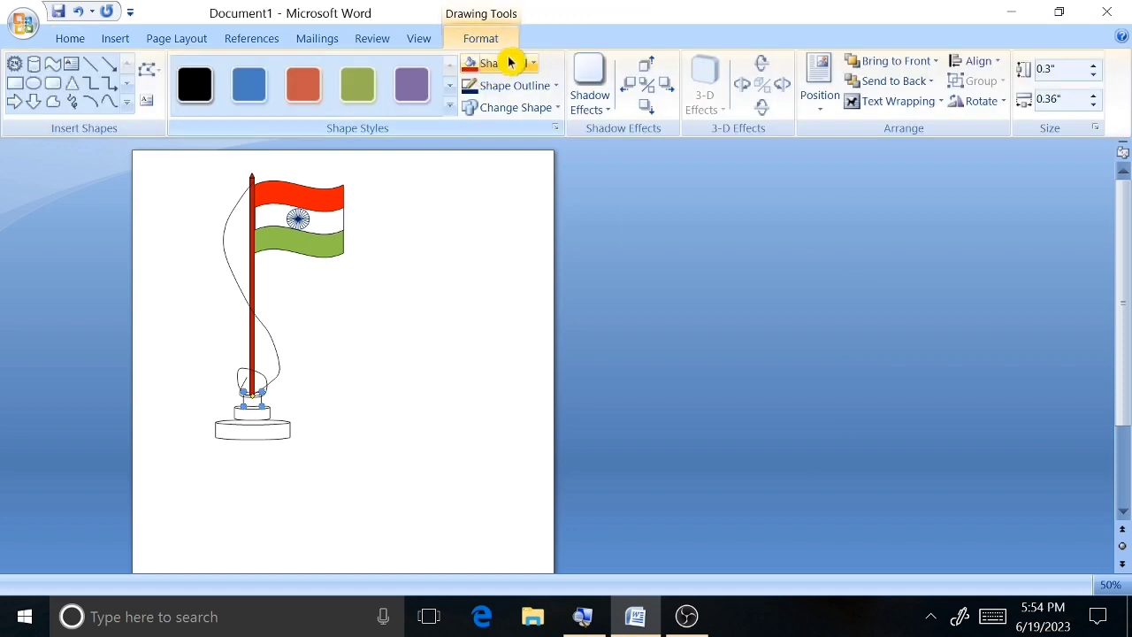
{"action": "left_click", "coordinate": [504, 63]}
{"action": "left_click", "coordinate": [478, 207]}
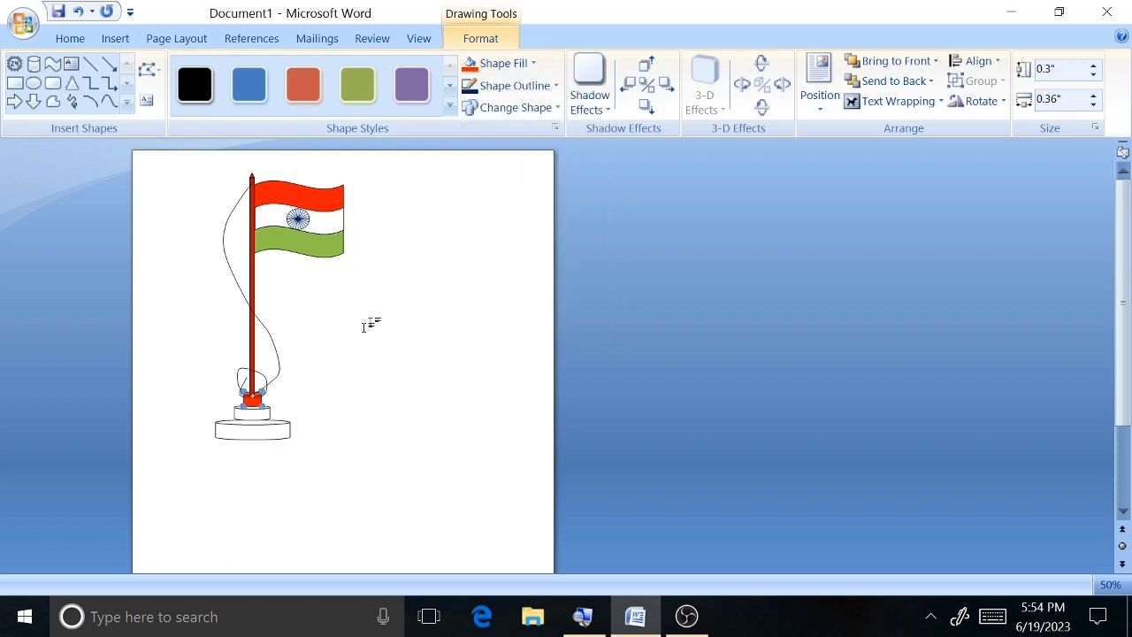
- Keep the ring above the base white and fill the bottom base ellipse light green
{"action": "left_click", "coordinate": [265, 409]}
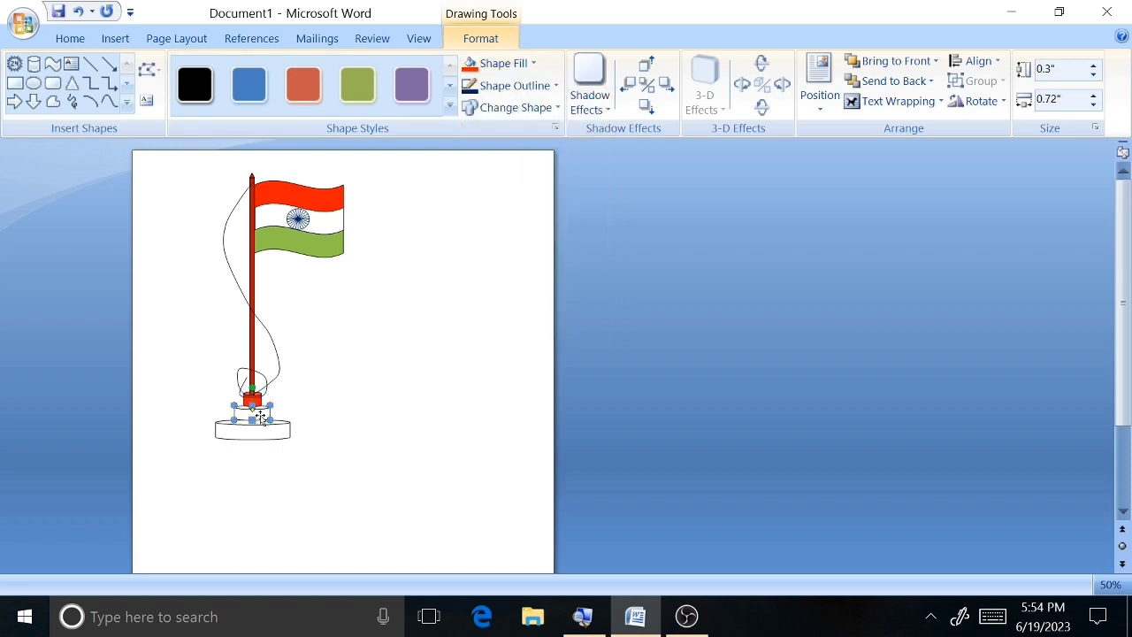
{"action": "left_click", "coordinate": [527, 66]}
{"action": "left_click", "coordinate": [469, 103]}
{"action": "left_click", "coordinate": [239, 432]}
{"action": "left_click", "coordinate": [495, 62]}
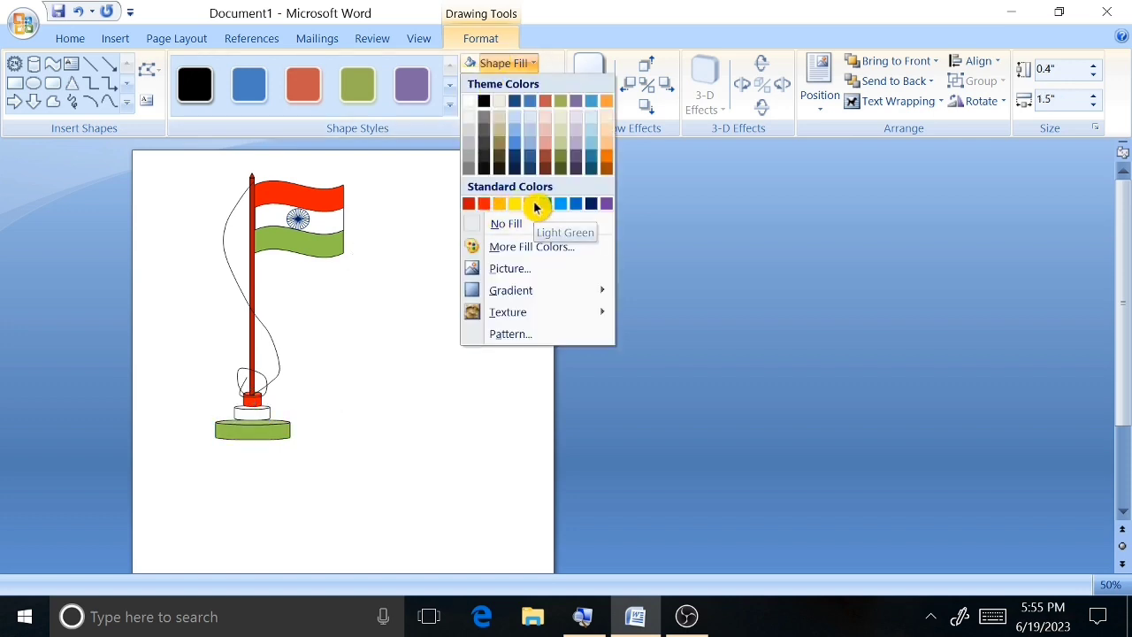
{"action": "left_click", "coordinate": [531, 204]}
{"action": "left_click", "coordinate": [420, 300]}
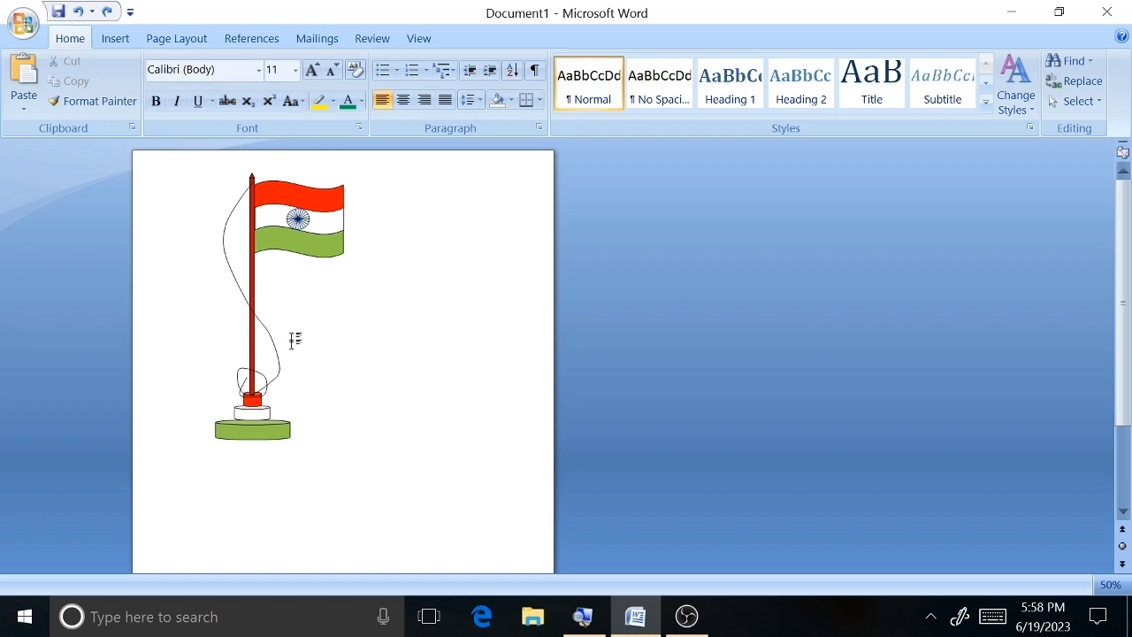
- Group the pole, rope, ring, base, flag and chakra into one 5.39" × 2.59" drawing
{"action": "left_click", "coordinate": [252, 190]}
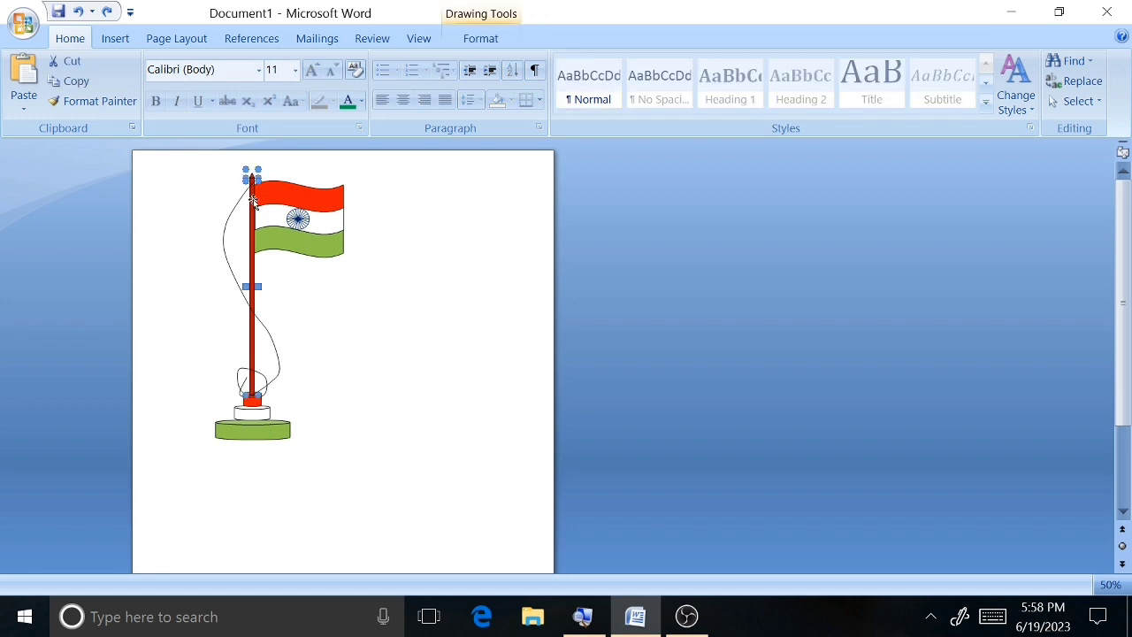
{"action": "left_click", "coordinate": [230, 215], "text": "shift"}
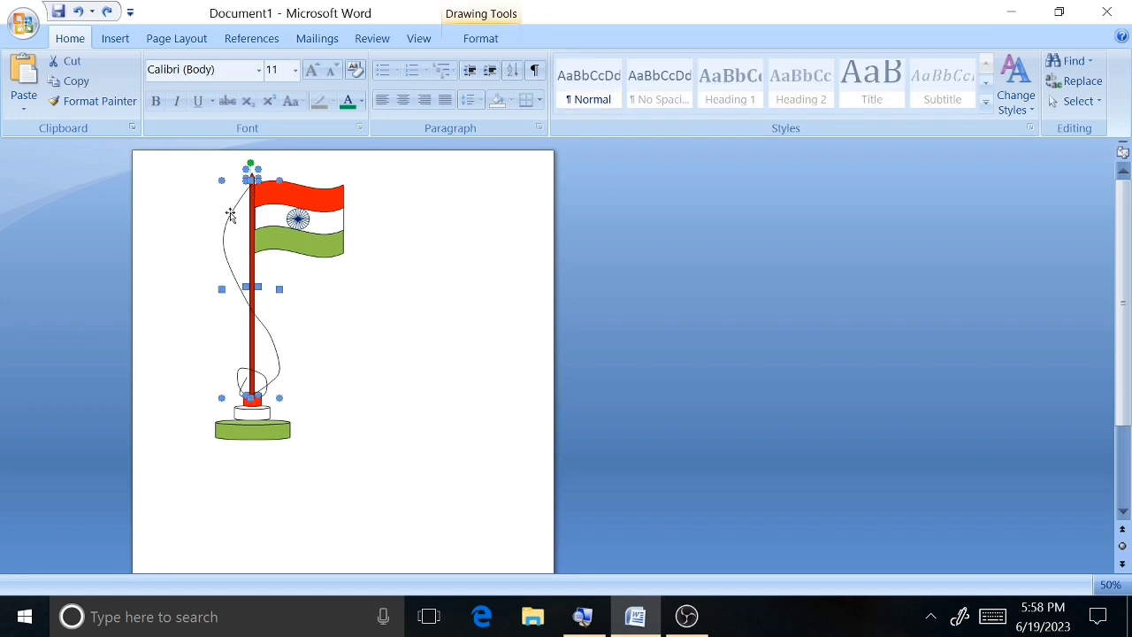
{"action": "left_click", "coordinate": [258, 413], "text": "shift"}
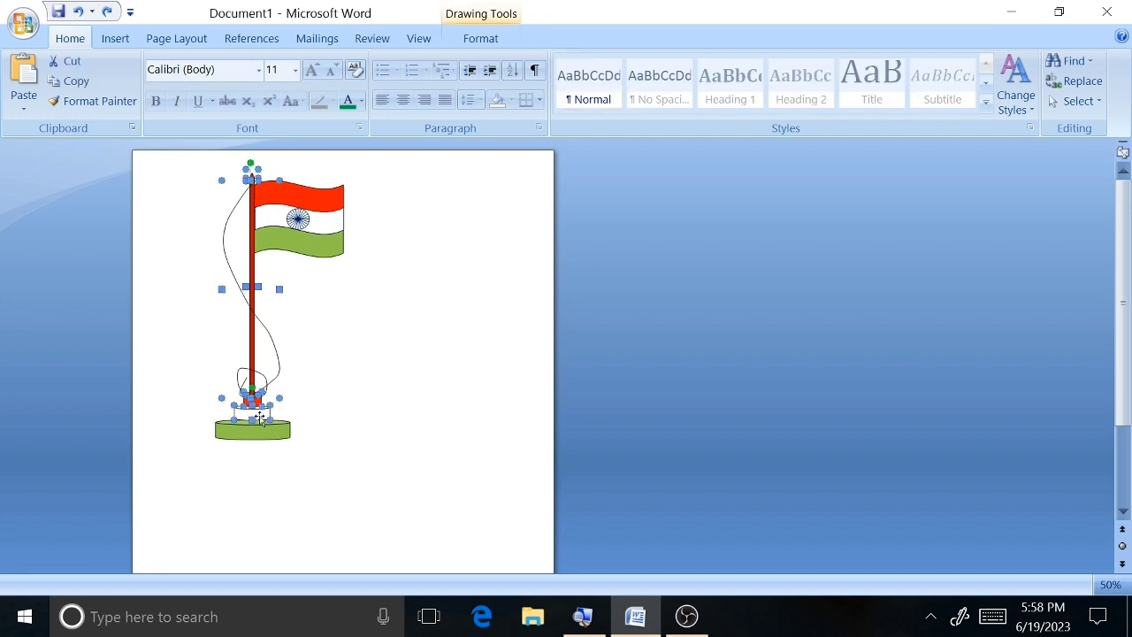
{"action": "left_click", "coordinate": [260, 428], "text": "shift"}
{"action": "left_click", "coordinate": [298, 218], "text": "shift"}
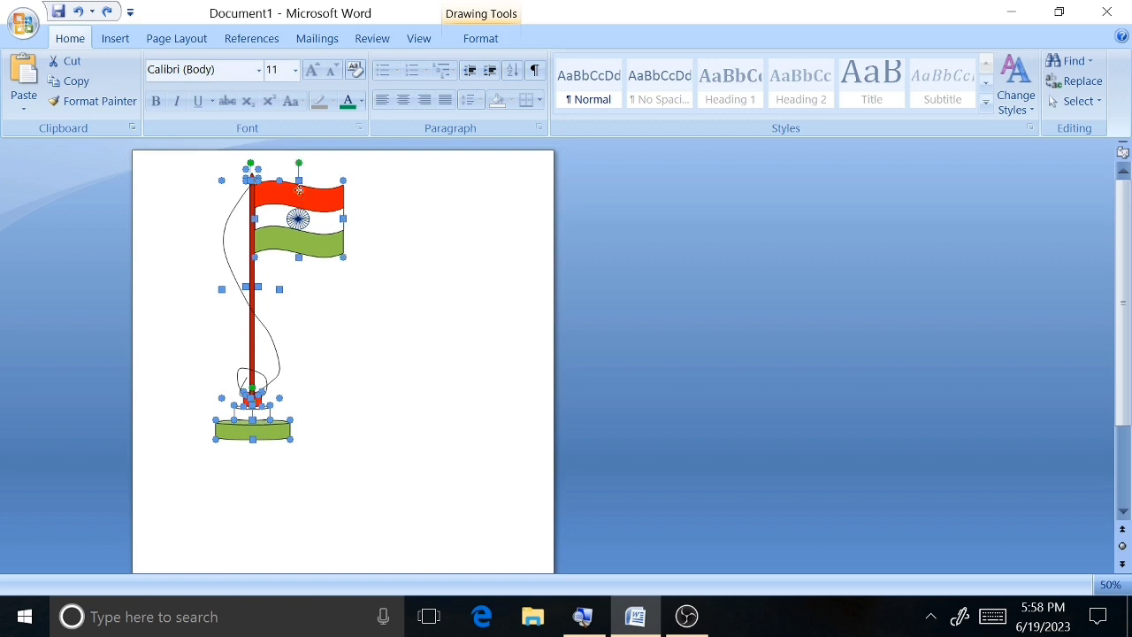
{"action": "left_click", "coordinate": [298, 219], "text": "shift"}
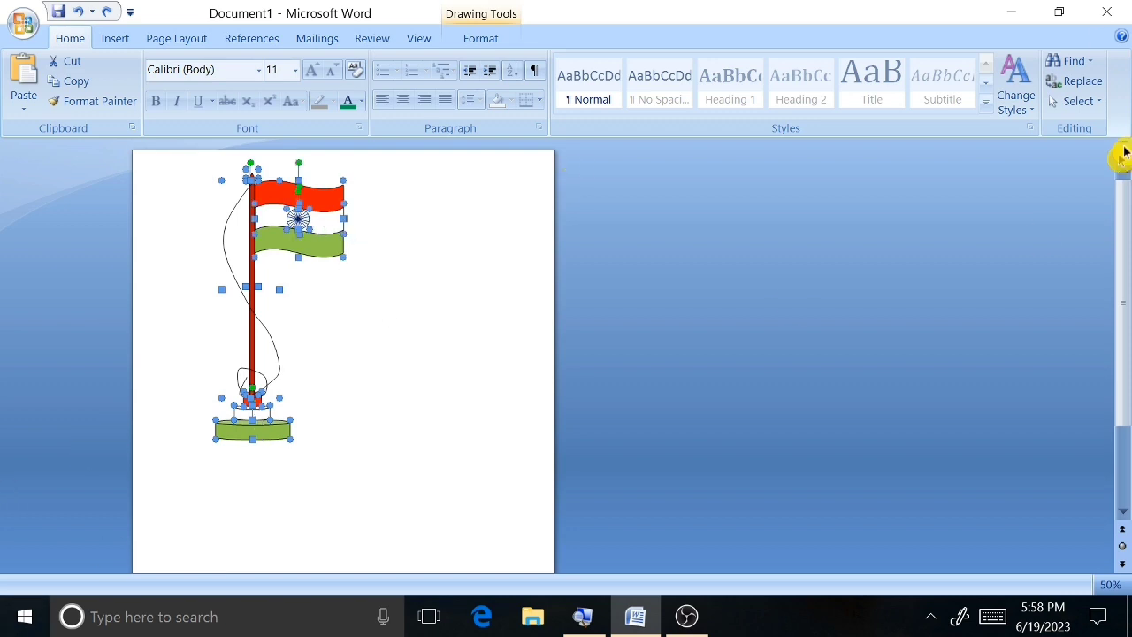
{"action": "left_click", "coordinate": [480, 38]}
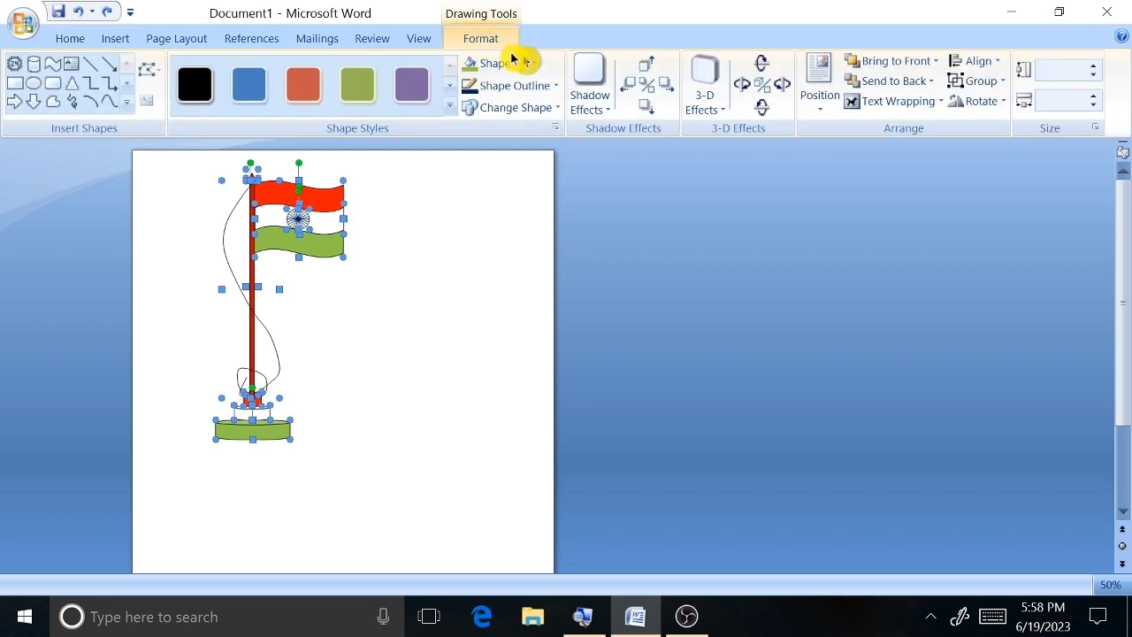
{"action": "left_click", "coordinate": [977, 81]}
{"action": "left_click", "coordinate": [973, 102]}
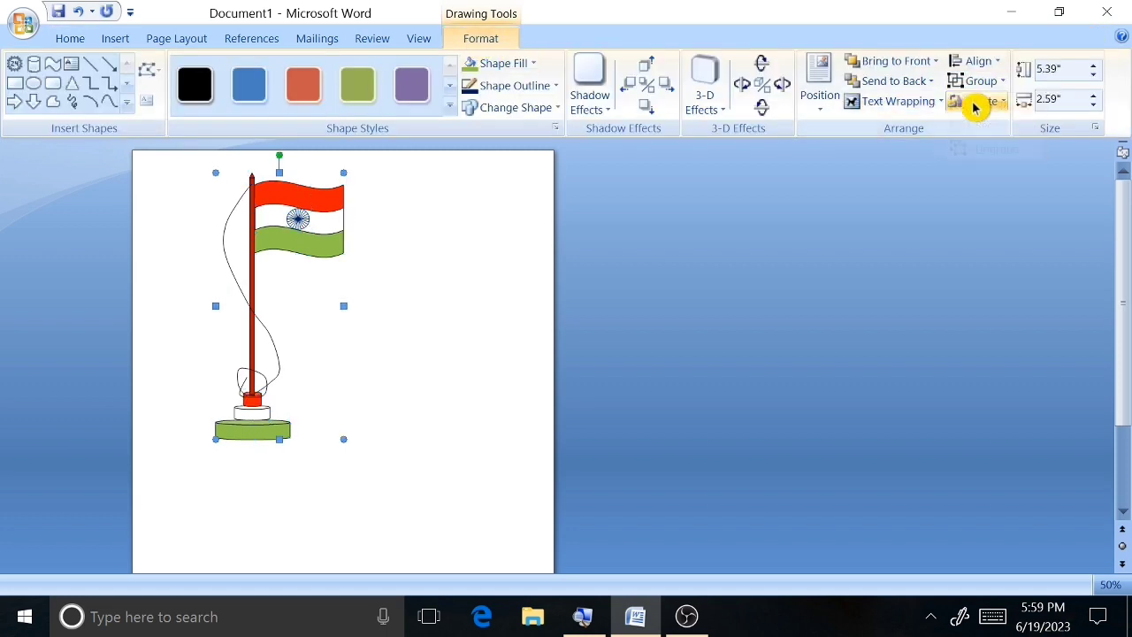
{"action": "left_click", "coordinate": [321, 321]}
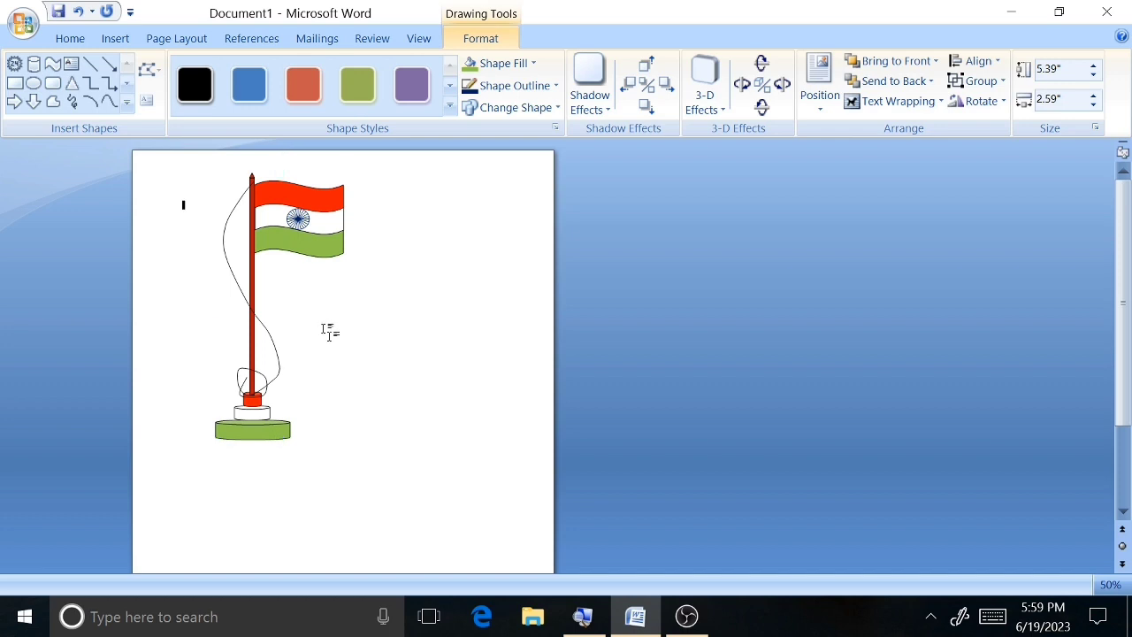
{"action": "left_click", "coordinate": [286, 236]}
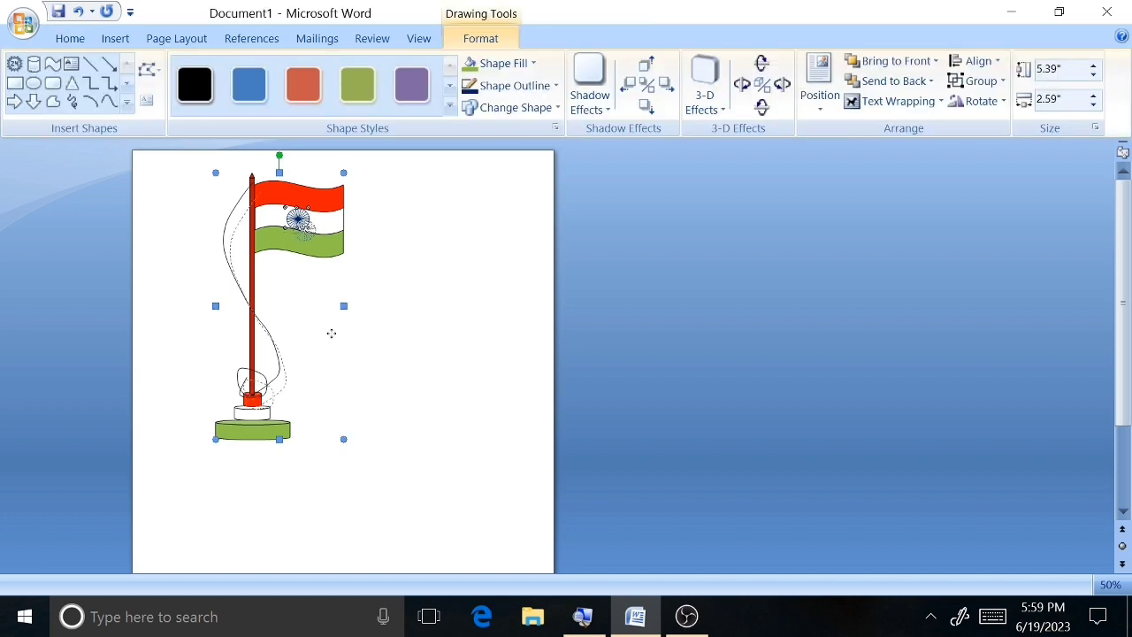
- Place the flag group at the page's top-left edge, resize it, and duplicate it with Ctrl+D
{"action": "mouse_move", "coordinate": [280, 237]}
{"action": "left_mouse_down"}
{"action": "mouse_move", "coordinate": [319, 341]}
{"action": "mouse_move", "coordinate": [230, 223]}
{"action": "left_mouse_up"}
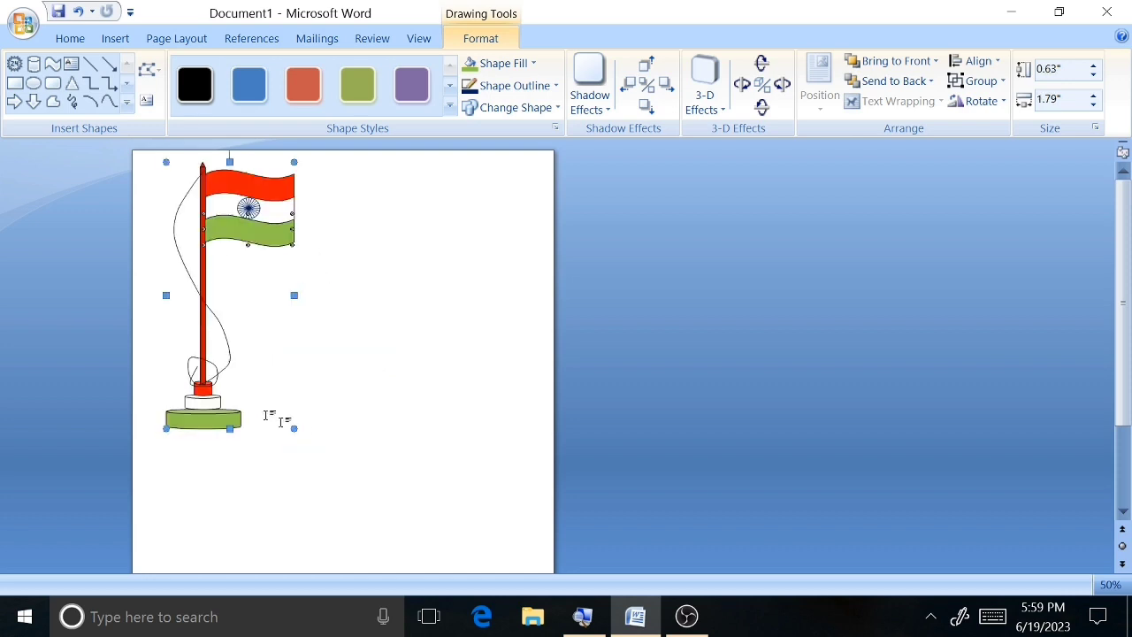
{"action": "mouse_move", "coordinate": [295, 433]}
{"action": "left_mouse_down"}
{"action": "mouse_move", "coordinate": [346, 492]}
{"action": "mouse_move", "coordinate": [248, 382]}
{"action": "mouse_move", "coordinate": [348, 489]}
{"action": "left_mouse_up"}
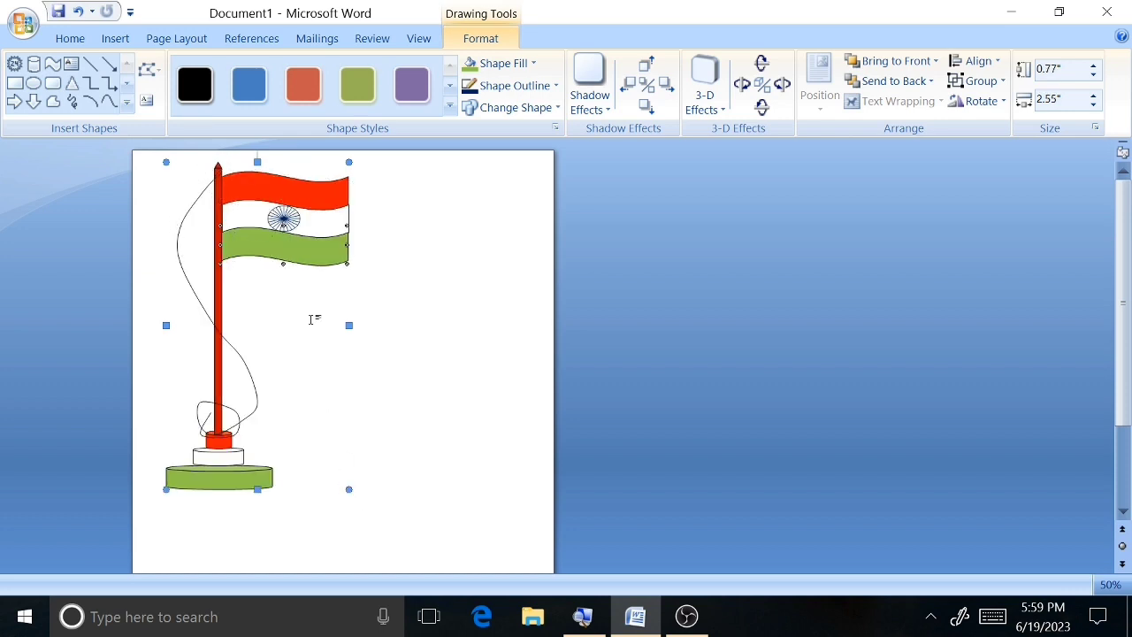
{"action": "key", "text": "Left"}
{"action": "key", "text": "Left"}
{"action": "key", "text": "Left"}
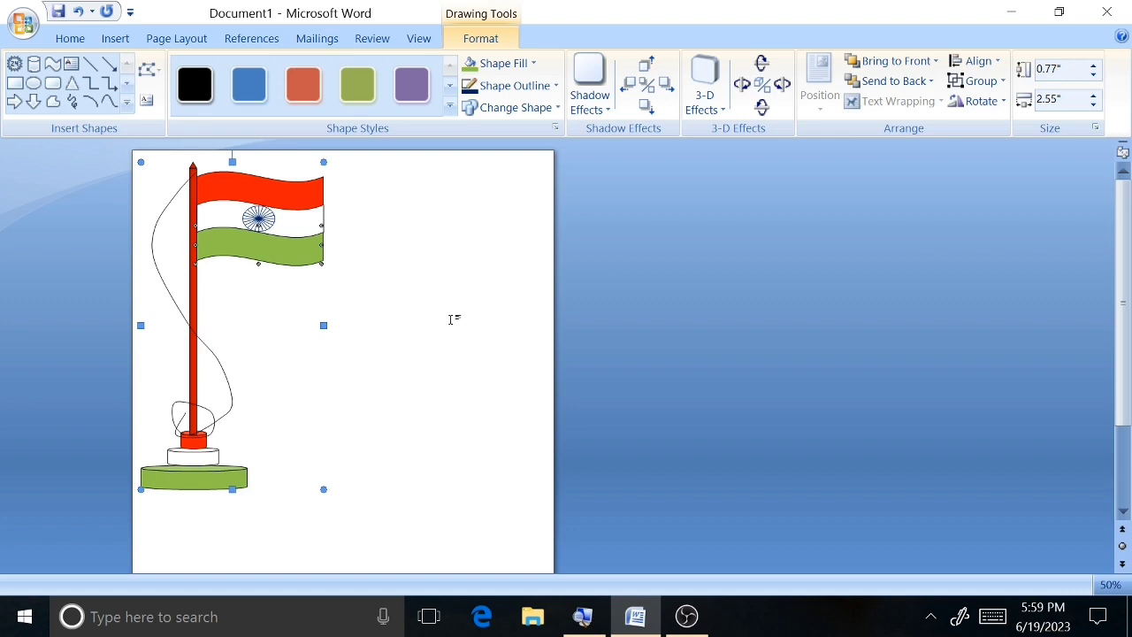
{"action": "key", "text": "ctrl+d"}
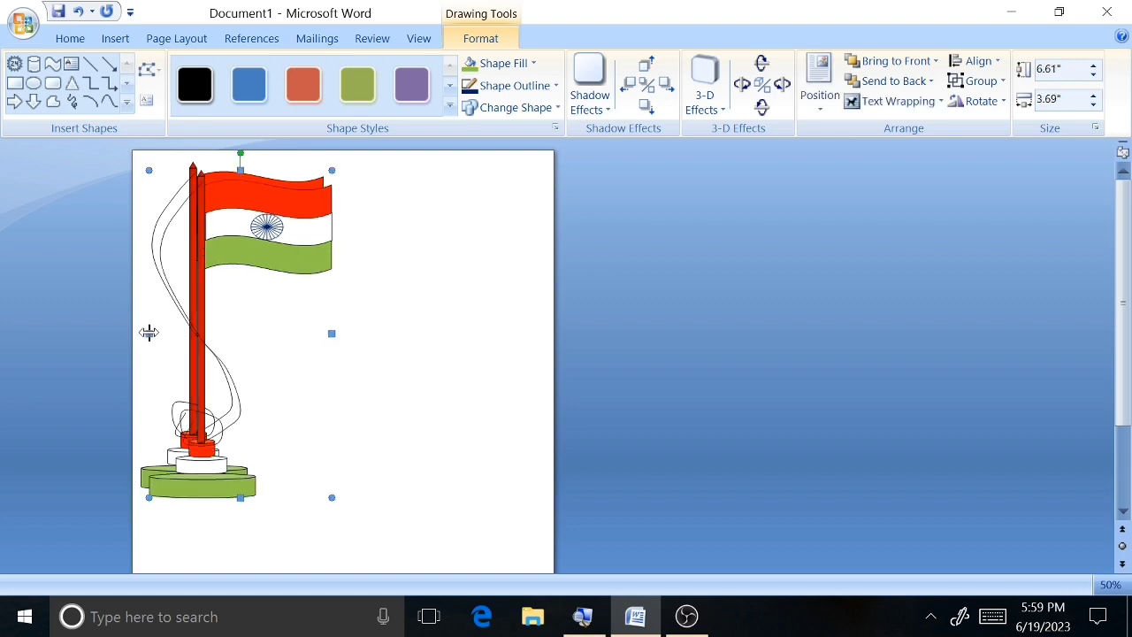
- Mirror the duplicate flag and set it at the page's right edge, facing the original
{"action": "left_click_drag", "start_coordinate": [149, 333], "coordinate": [392, 348]}
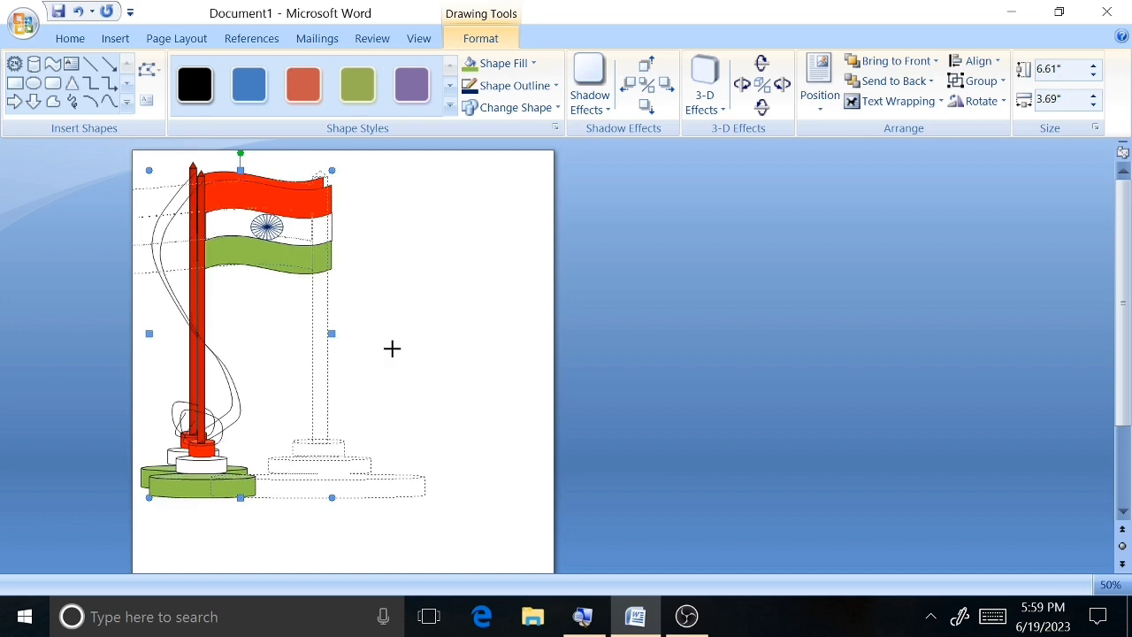
{"action": "left_click_drag", "start_coordinate": [391, 348], "coordinate": [367, 346]}
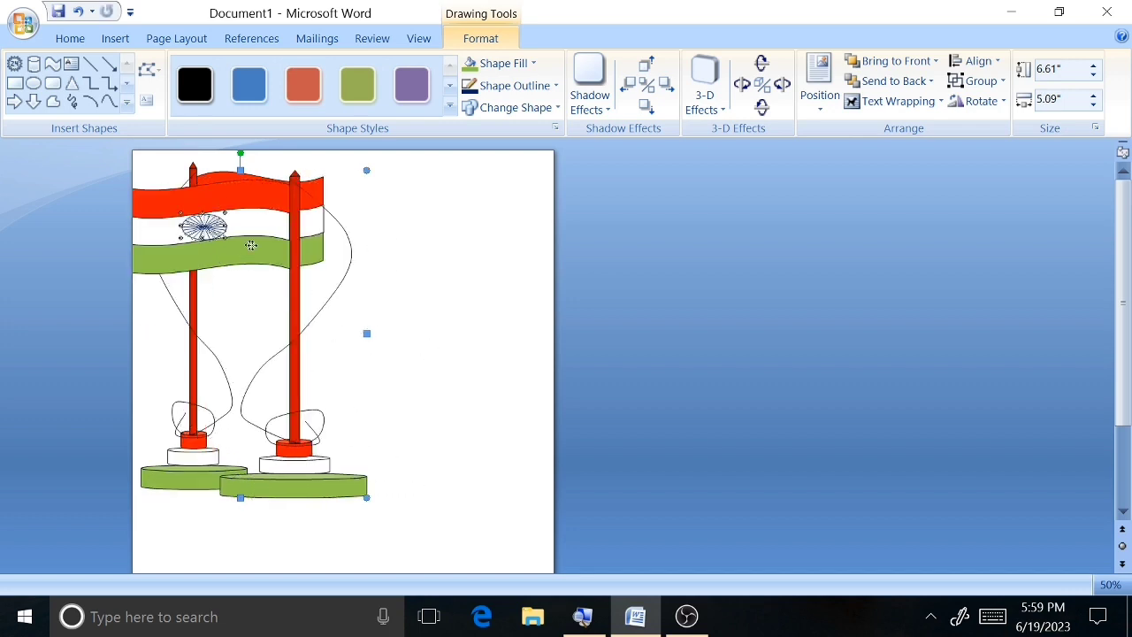
{"action": "mouse_move", "coordinate": [251, 245]}
{"action": "left_mouse_down"}
{"action": "mouse_move", "coordinate": [416, 311]}
{"action": "mouse_move", "coordinate": [428, 216]}
{"action": "left_mouse_up"}
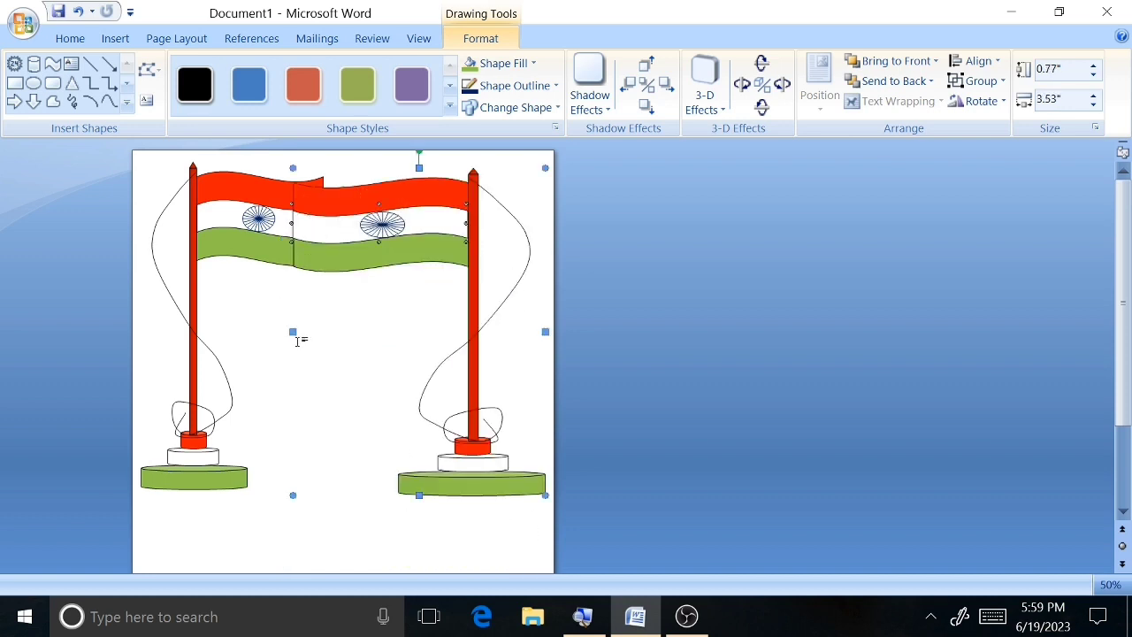
{"action": "left_click_drag", "start_coordinate": [294, 333], "coordinate": [347, 333]}
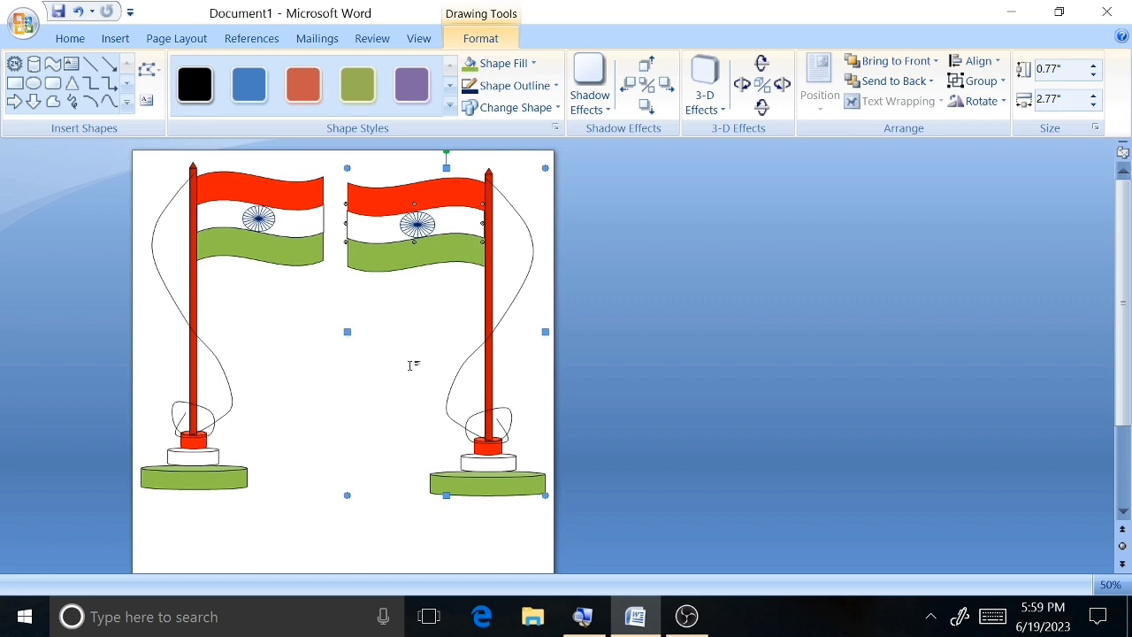
{"action": "key", "text": "Up"}
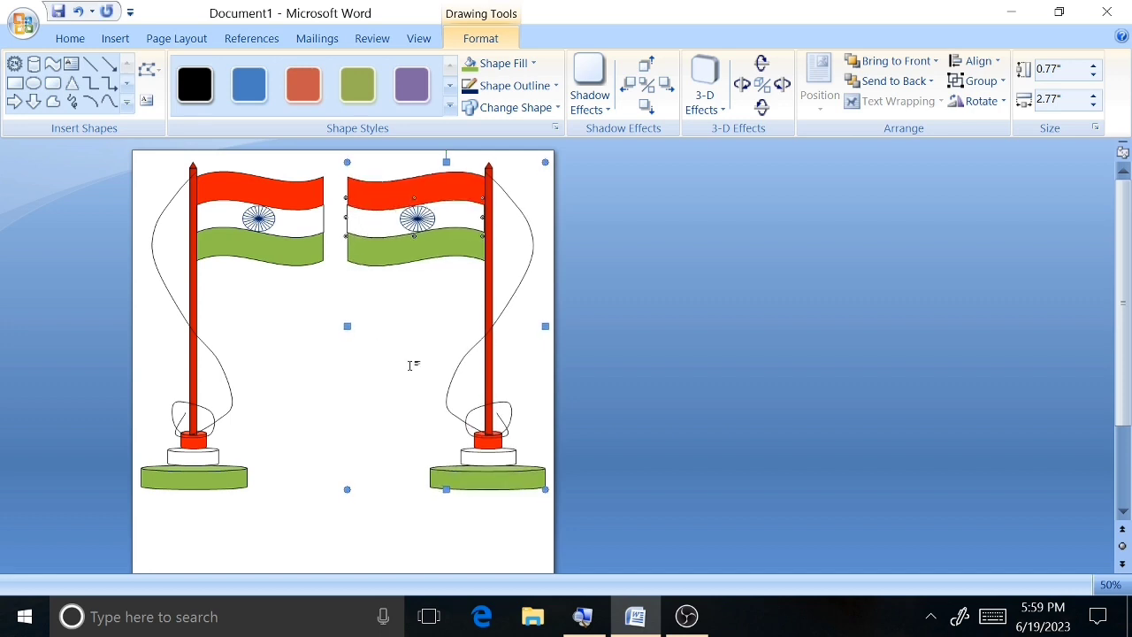
{"action": "left_click", "coordinate": [895, 435]}
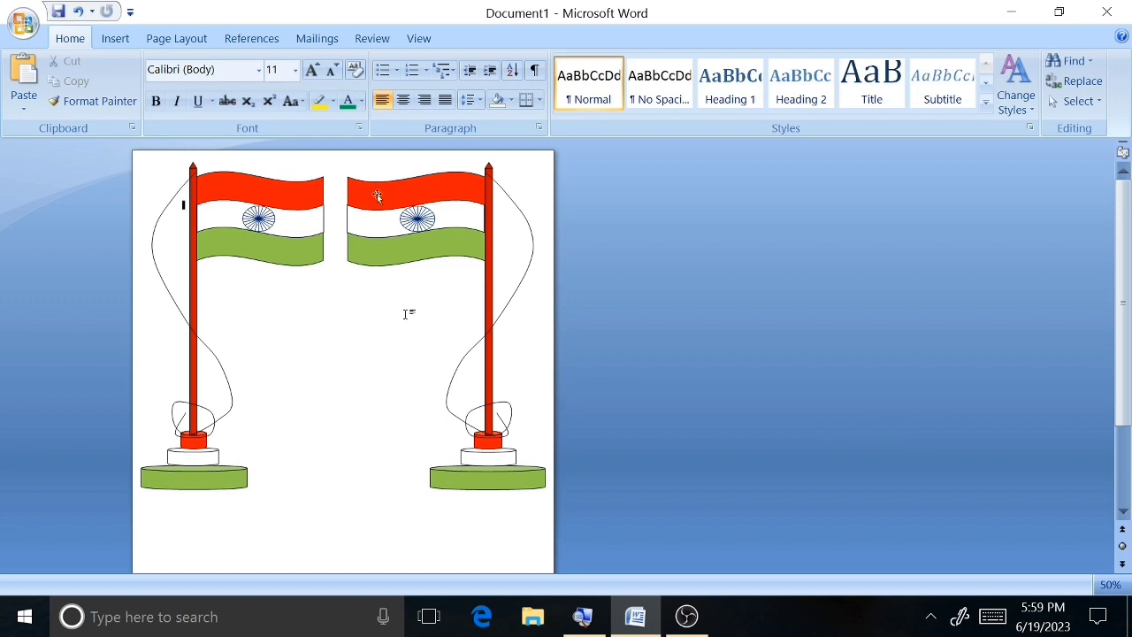
- Insert a blue-style WordArt and clear its placeholder text
{"action": "left_click", "coordinate": [116, 40]}
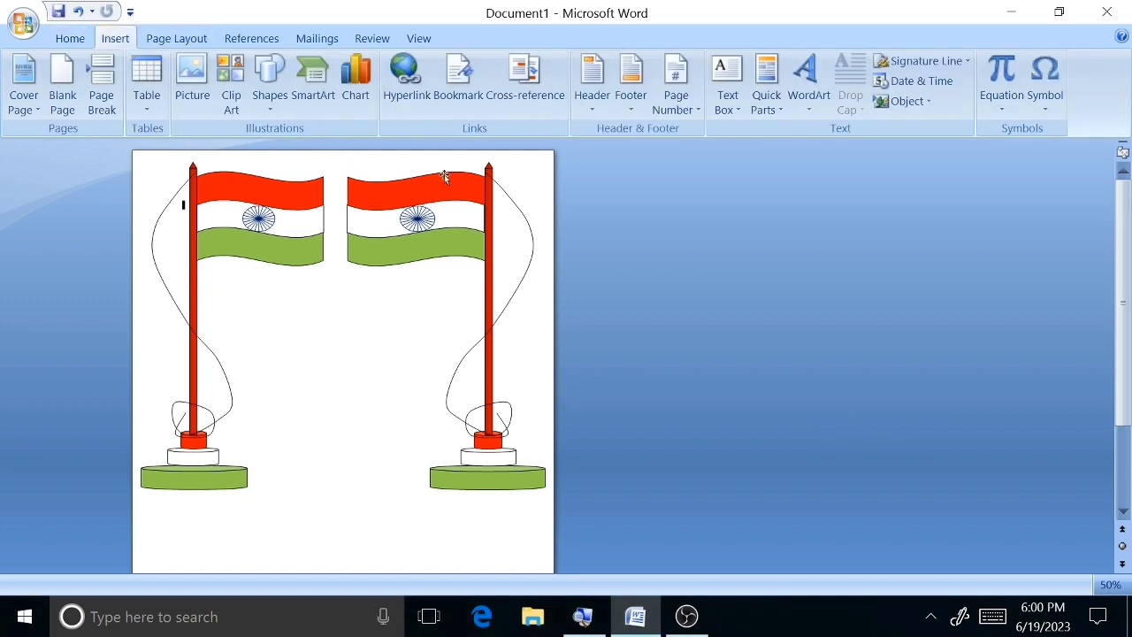
{"action": "left_click", "coordinate": [819, 74]}
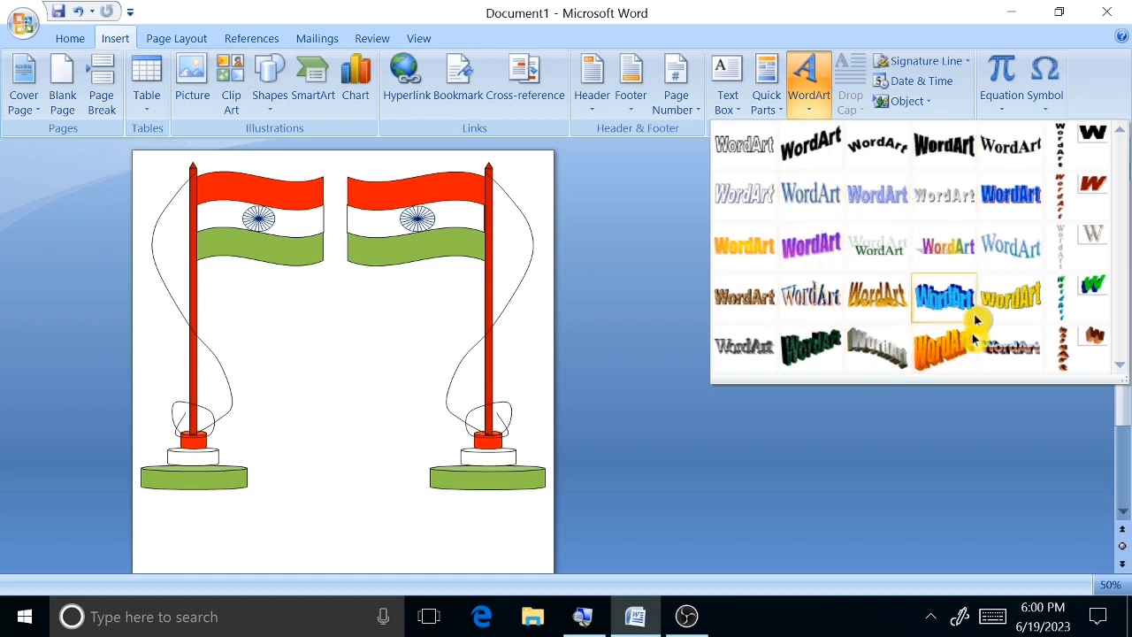
{"action": "left_click", "coordinate": [1009, 203]}
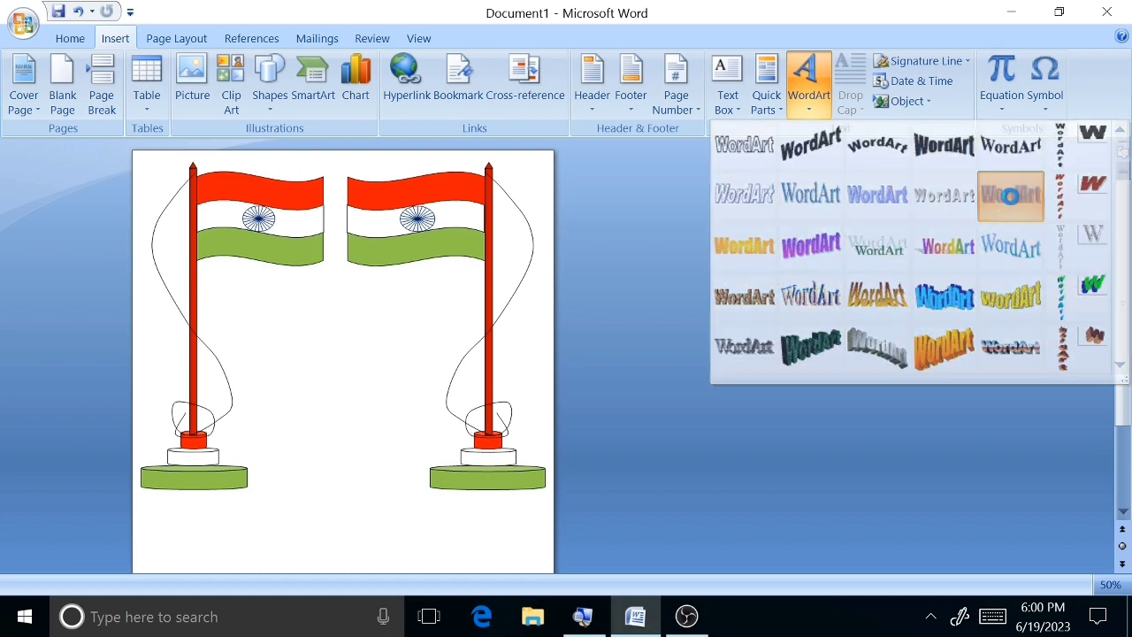
{"action": "key", "text": "BackSpace"}
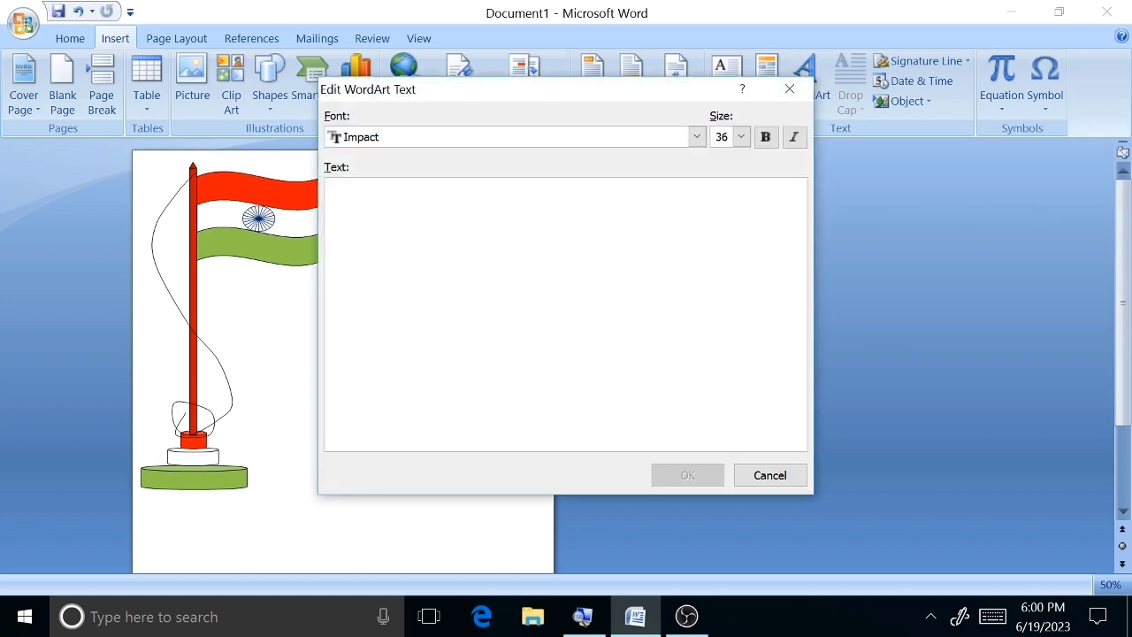
- Enter 'FLAG' as the WordArt text and add it to the page
{"action": "type", "text": "F"}
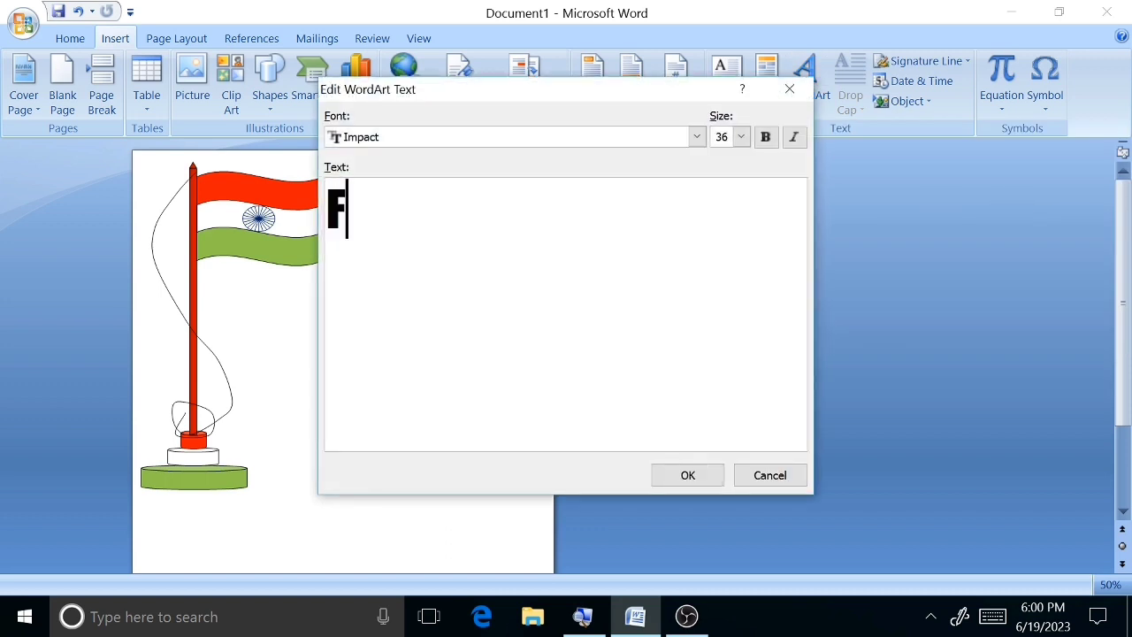
{"action": "type", "text": "A"}
{"action": "key", "text": "BackSpace"}
{"action": "type", "text": "\\"}
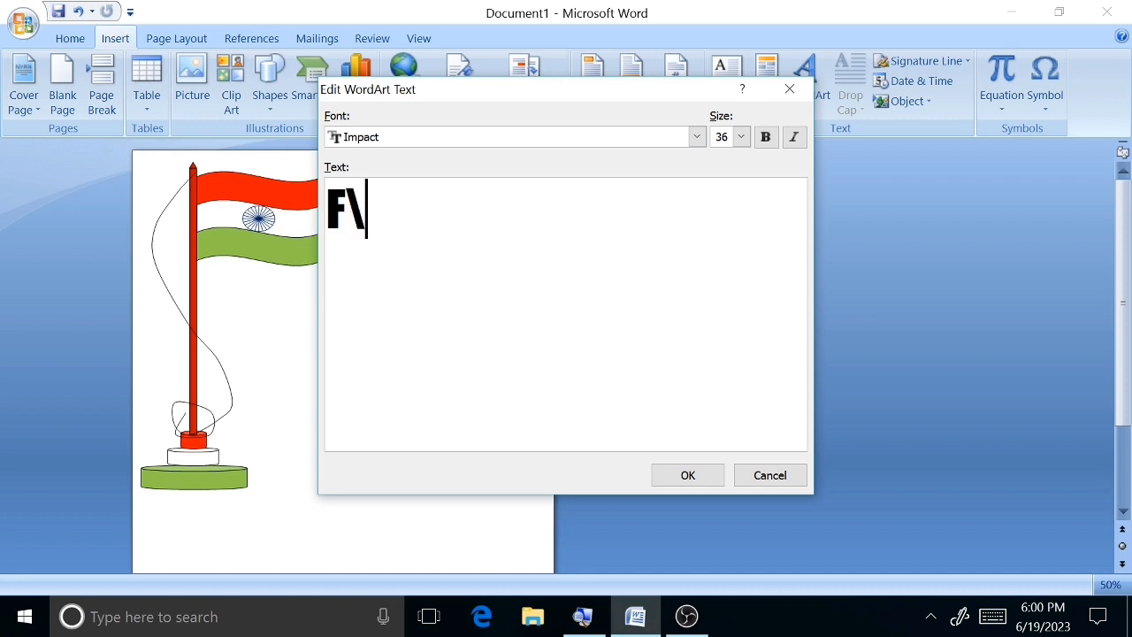
{"action": "key", "text": "BackSpace"}
{"action": "key", "text": "BackSpace"}
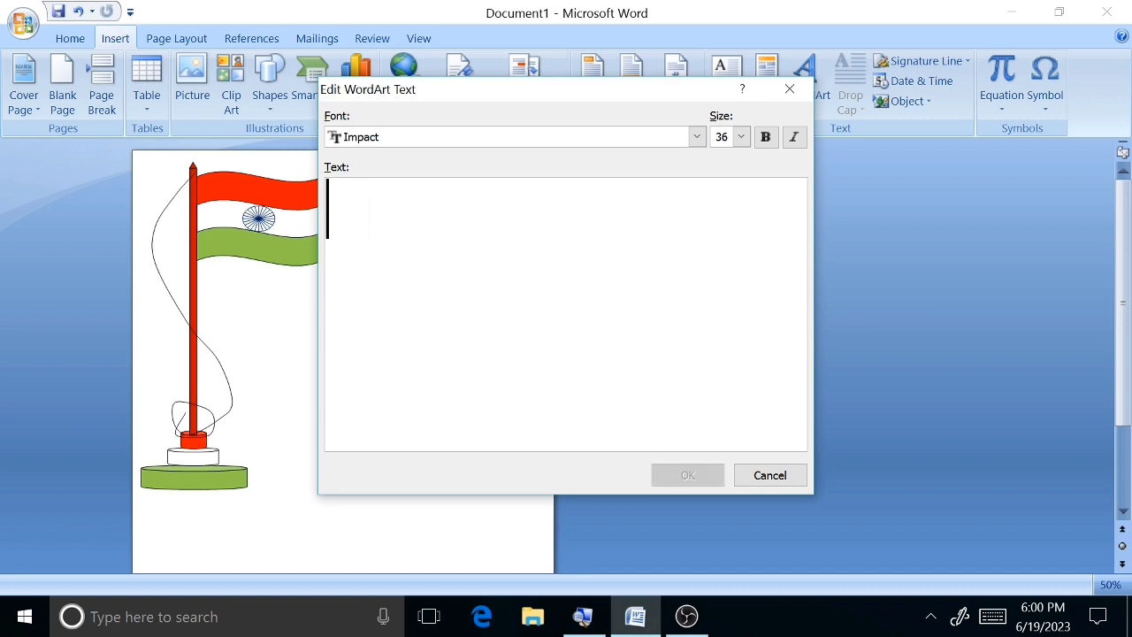
{"action": "type", "text": "FLAG"}
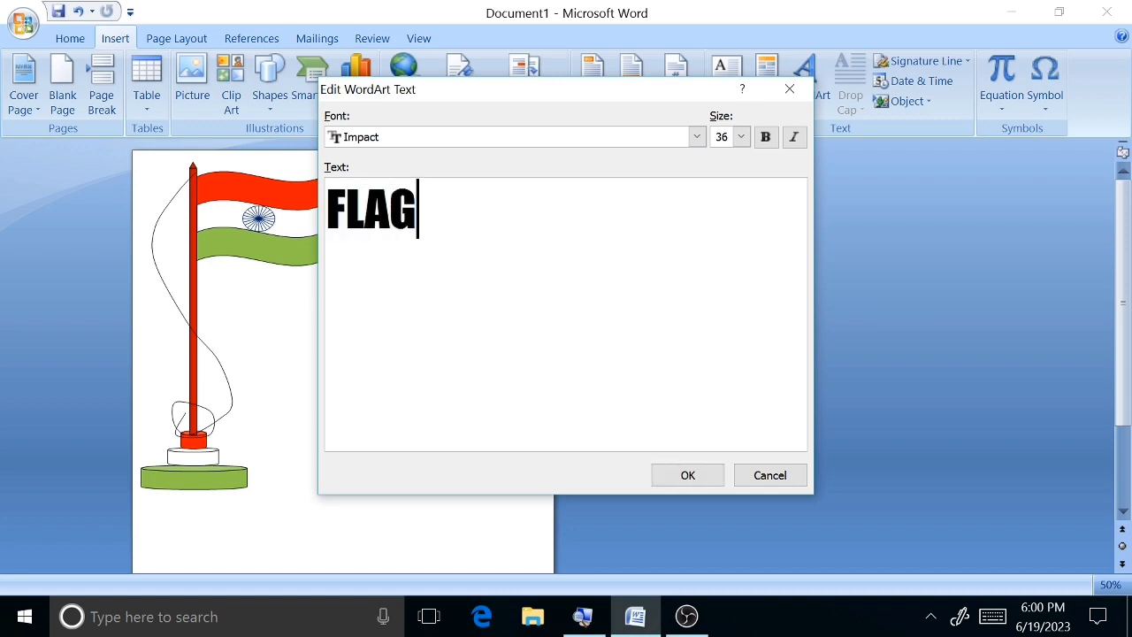
{"action": "left_click", "coordinate": [694, 479]}
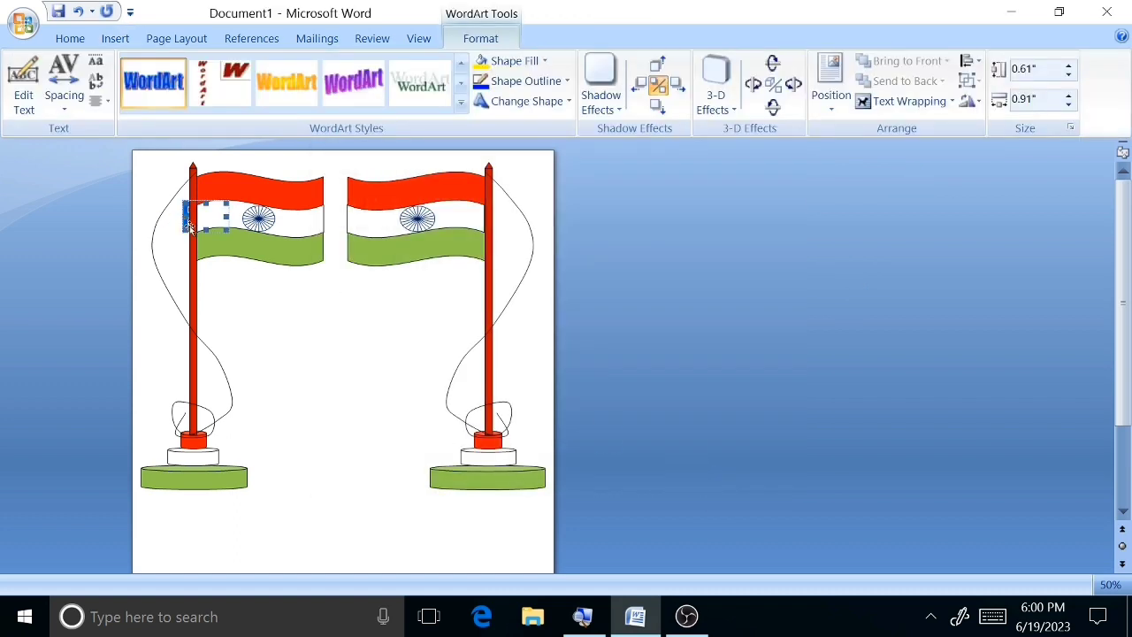
- Float the FLAG WordArt in front of text, centre it between the poles, and enlarge it to 1.64" × 2.02"
{"action": "left_click", "coordinate": [945, 101]}
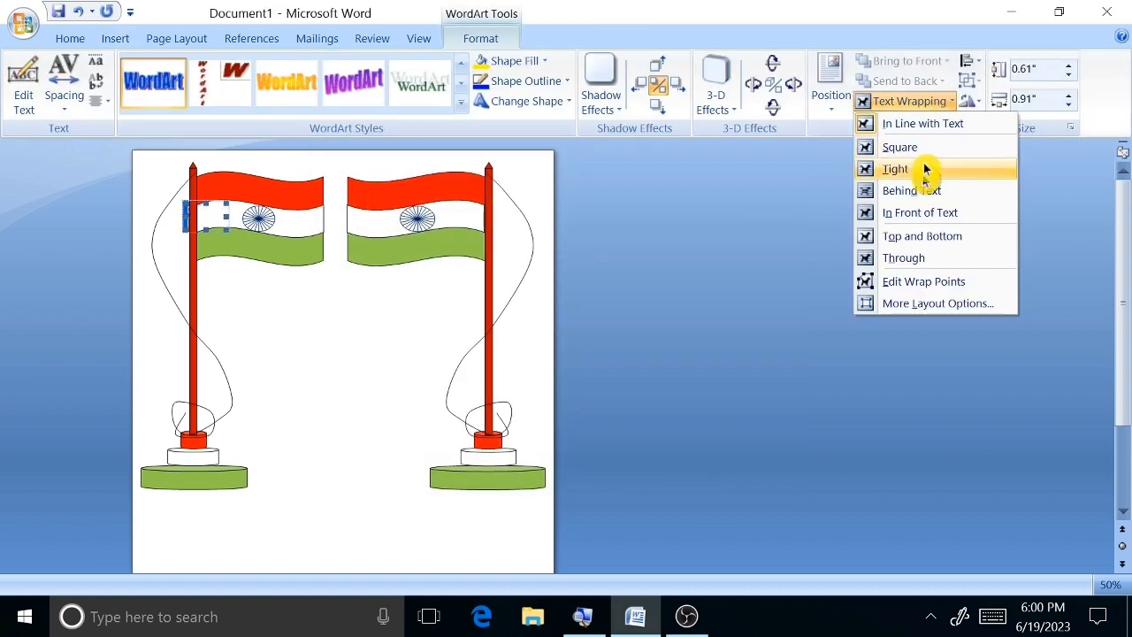
{"action": "left_click", "coordinate": [919, 214]}
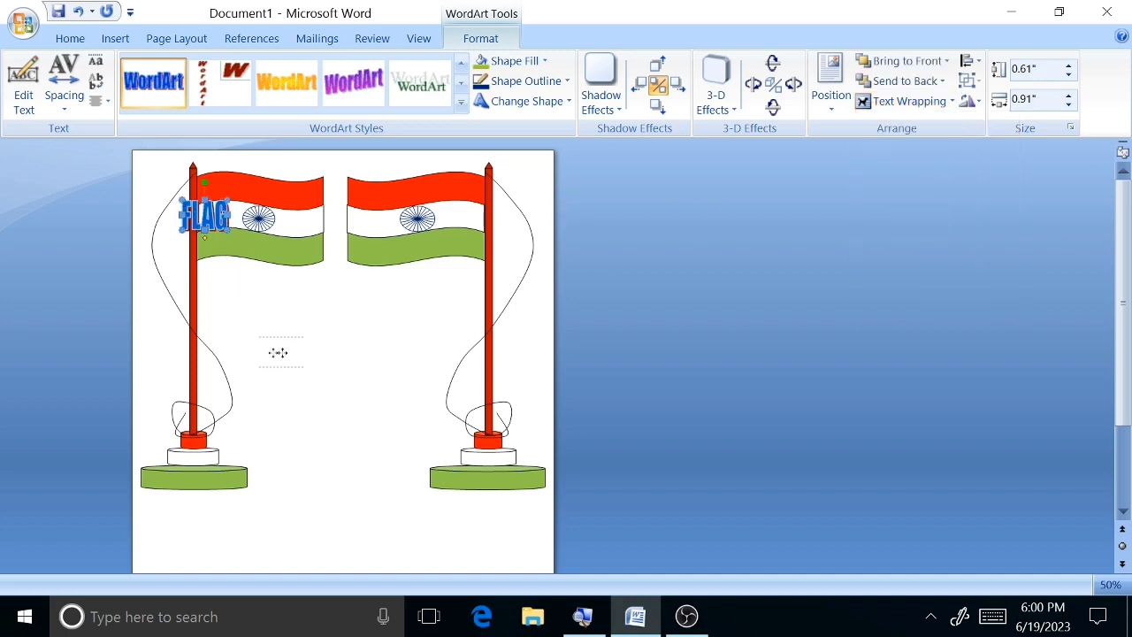
{"action": "left_click_drag", "start_coordinate": [246, 301], "coordinate": [327, 356]}
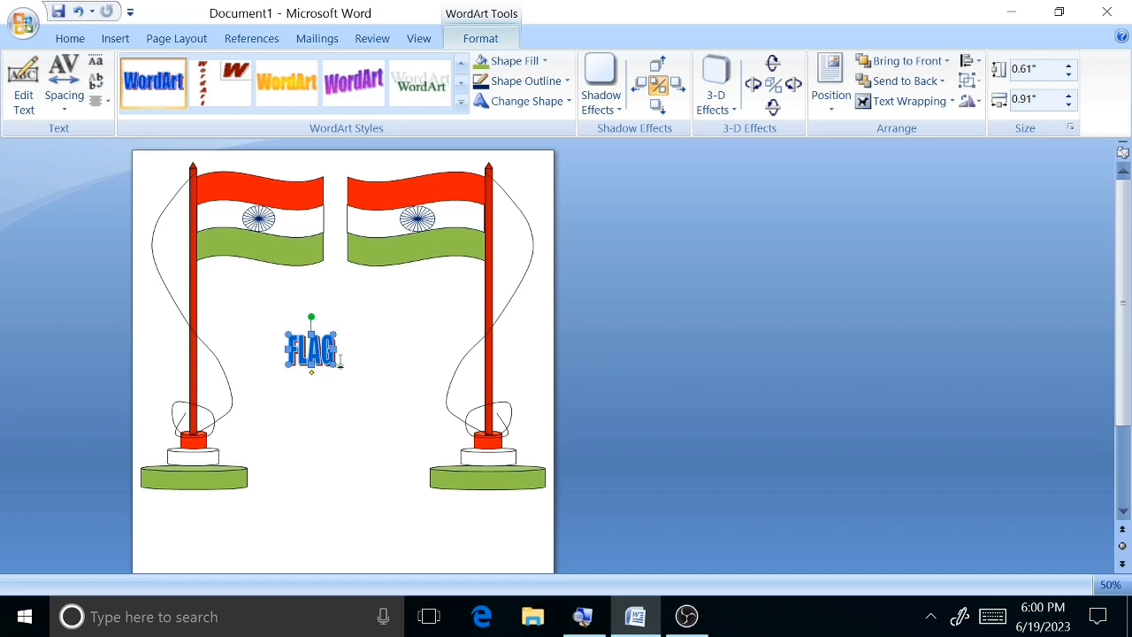
{"action": "left_click", "coordinate": [335, 373]}
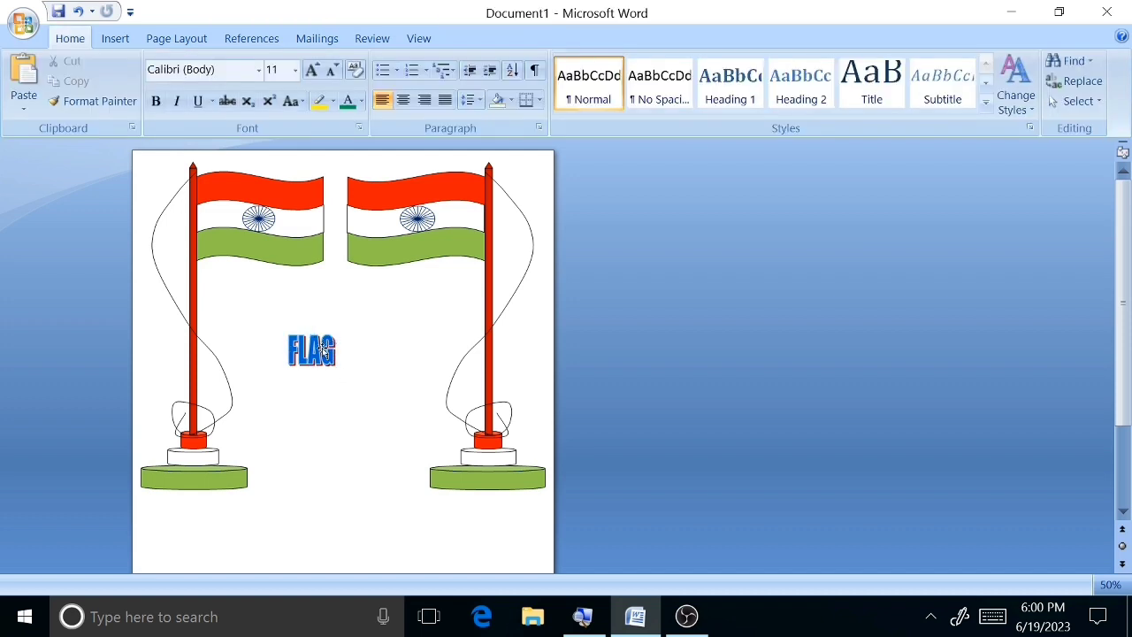
{"action": "left_click", "coordinate": [337, 364]}
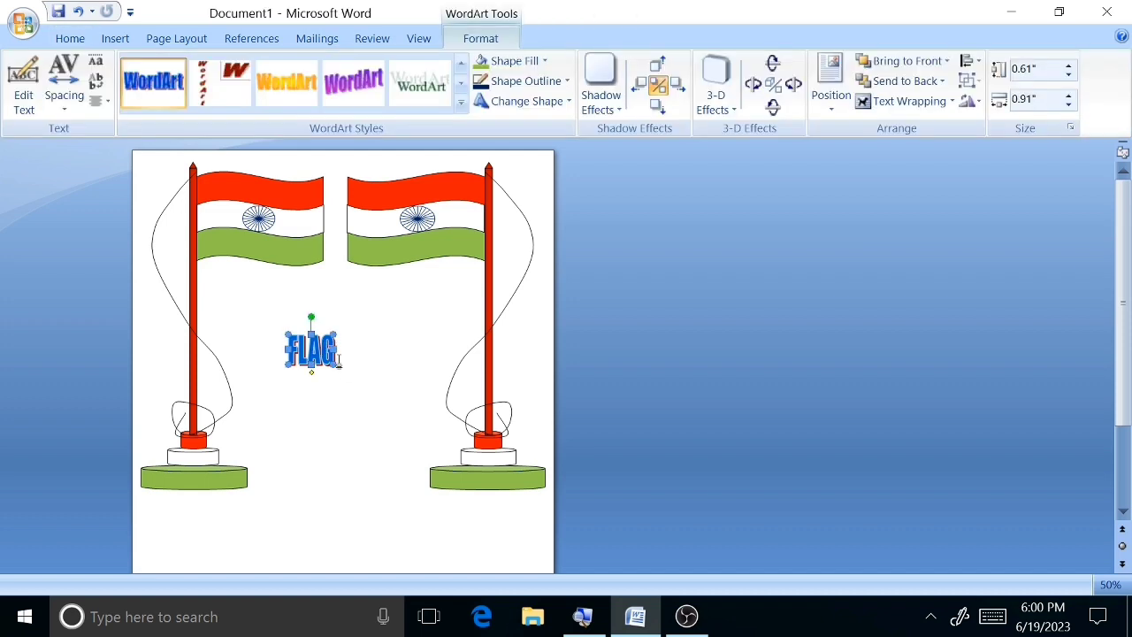
{"action": "left_click_drag", "start_coordinate": [335, 364], "coordinate": [391, 416]}
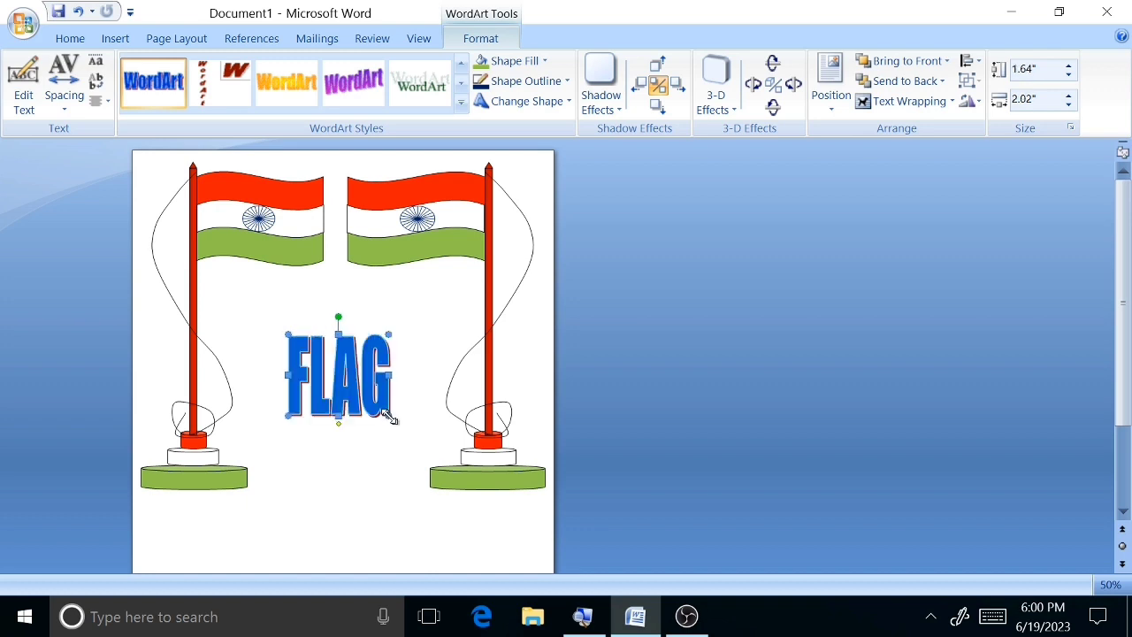
{"action": "left_click", "coordinate": [598, 329]}
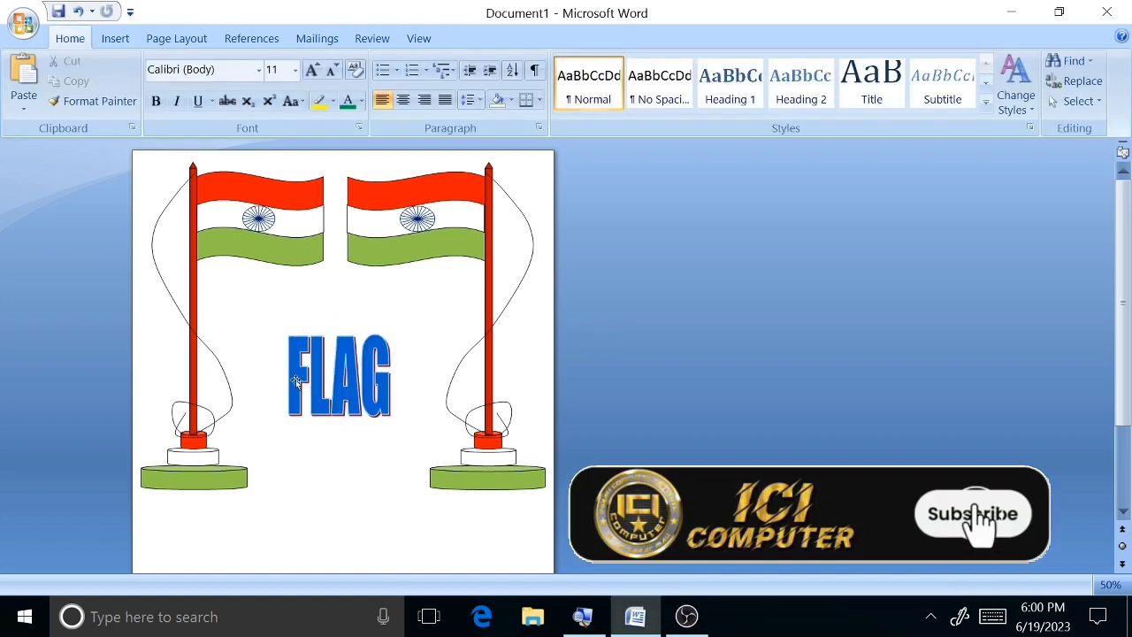